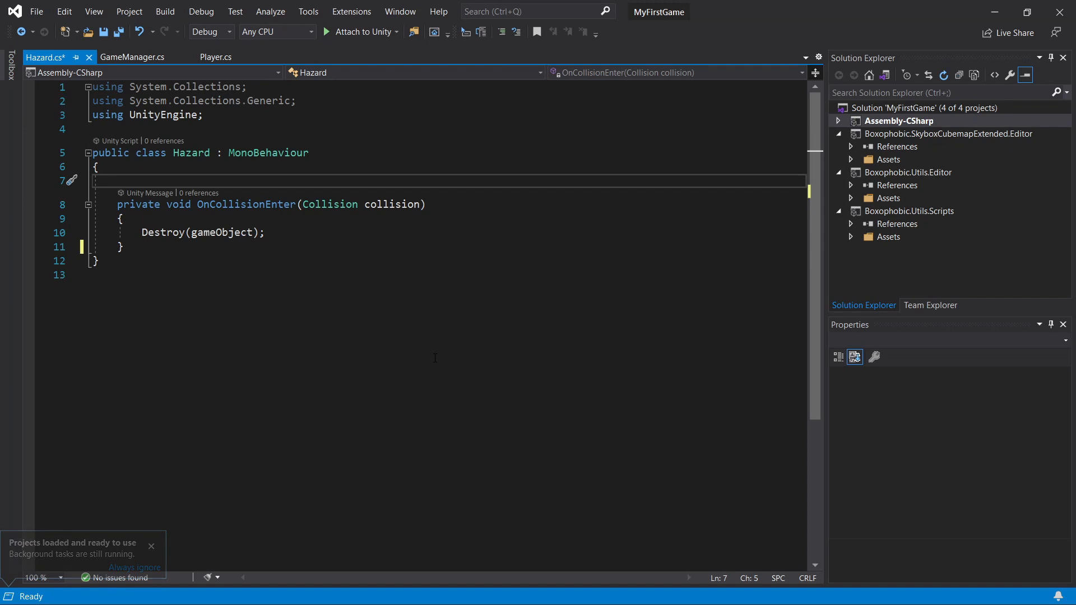
Add an empty private Update method above OnCollisionEnter in the Hazard class, separated by a blank line
type("date")
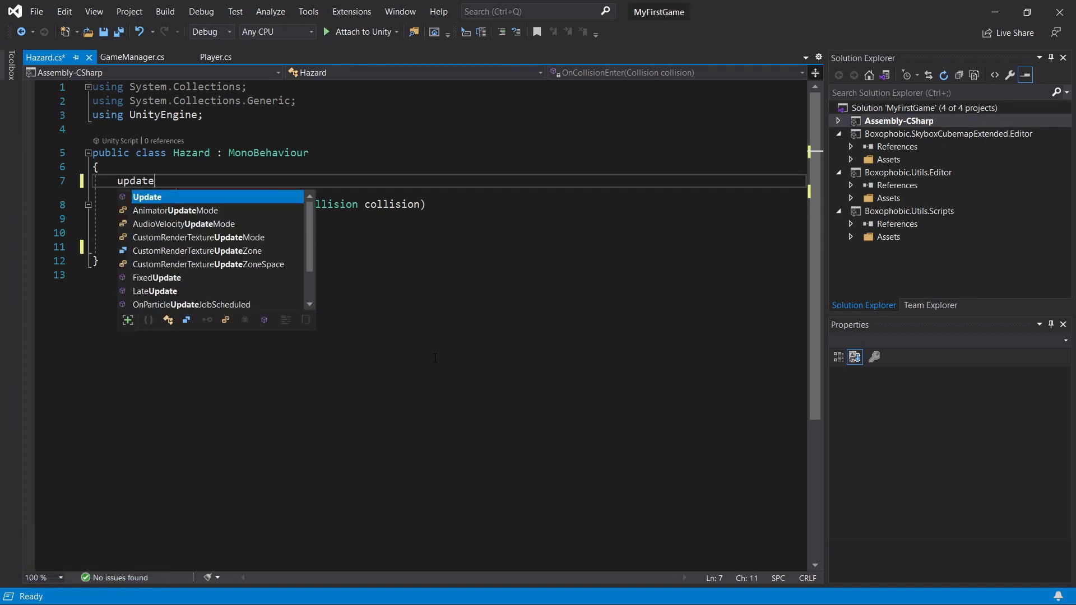
key("Tab")
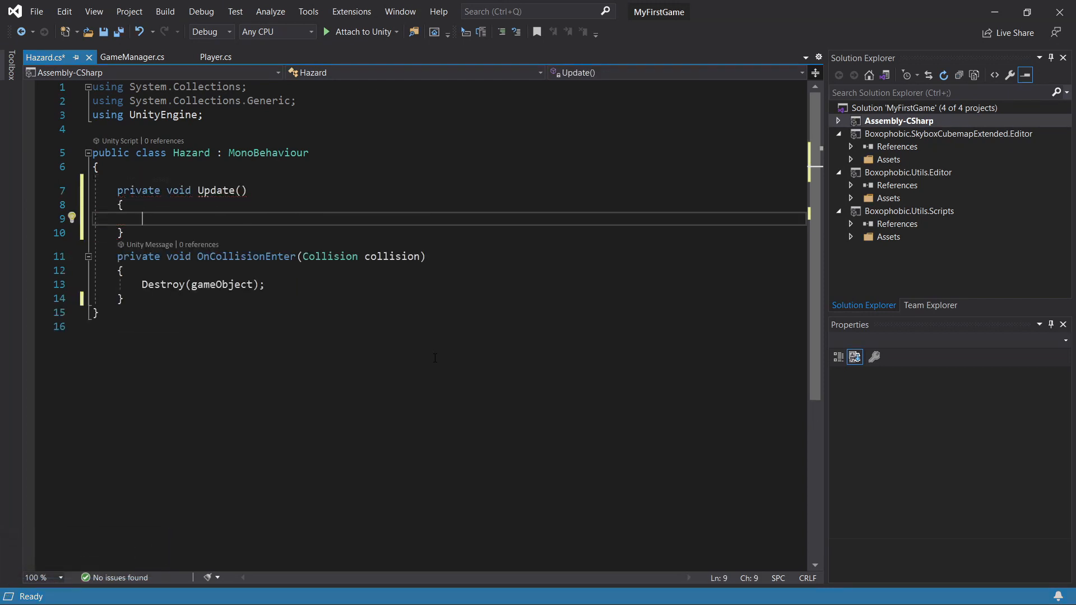
key("Up")
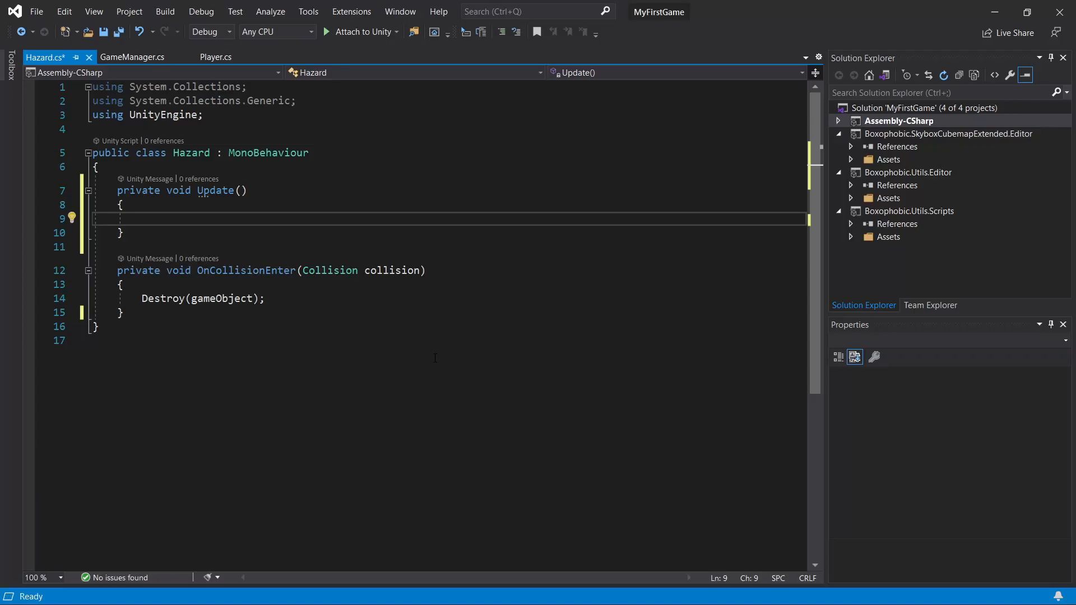
Insert a transform.Rotate() call with empty arguments in the body of the Update method
type("transform")
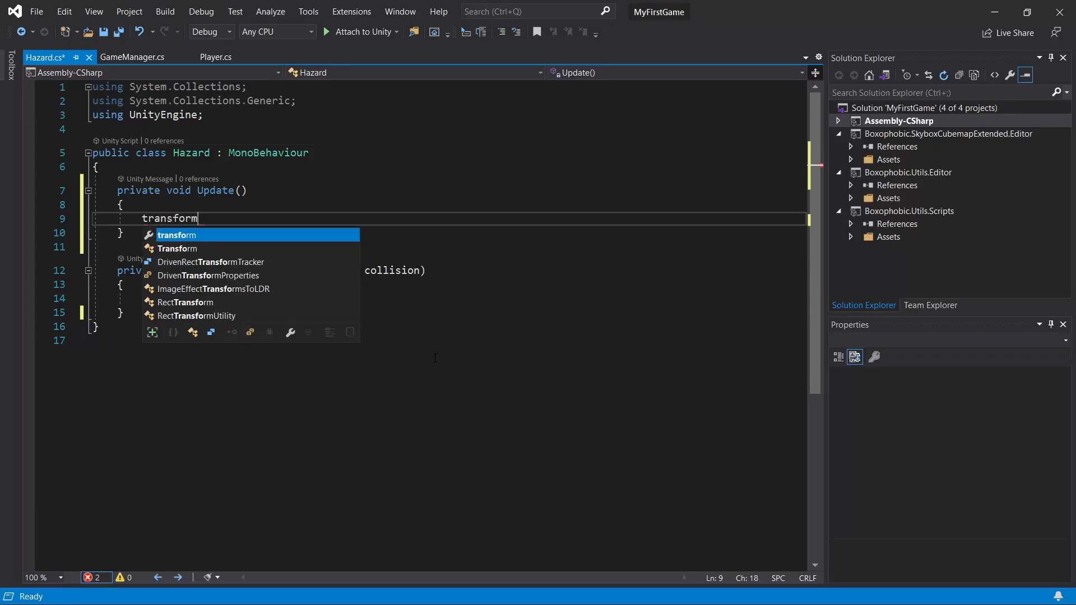
type(".rot")
key("Down")
key("Tab")
type("(")
key("Escape")
Add an empty private Start method at the beginning of the Hazard class, above Update
key("Up")
key("Up")
key("Up")
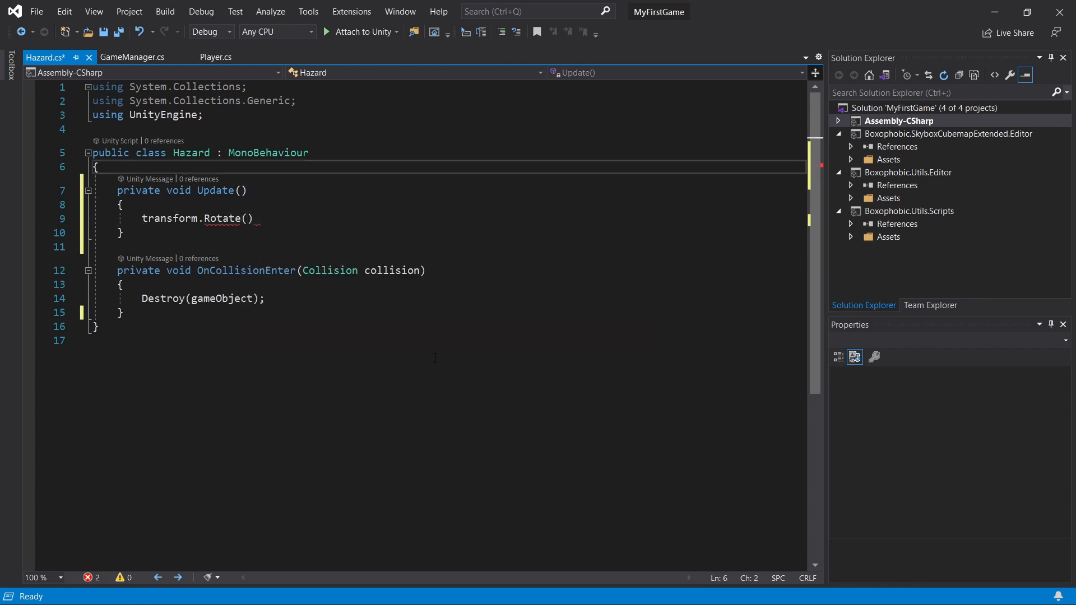
key("Return")
type("start")
key("Tab")
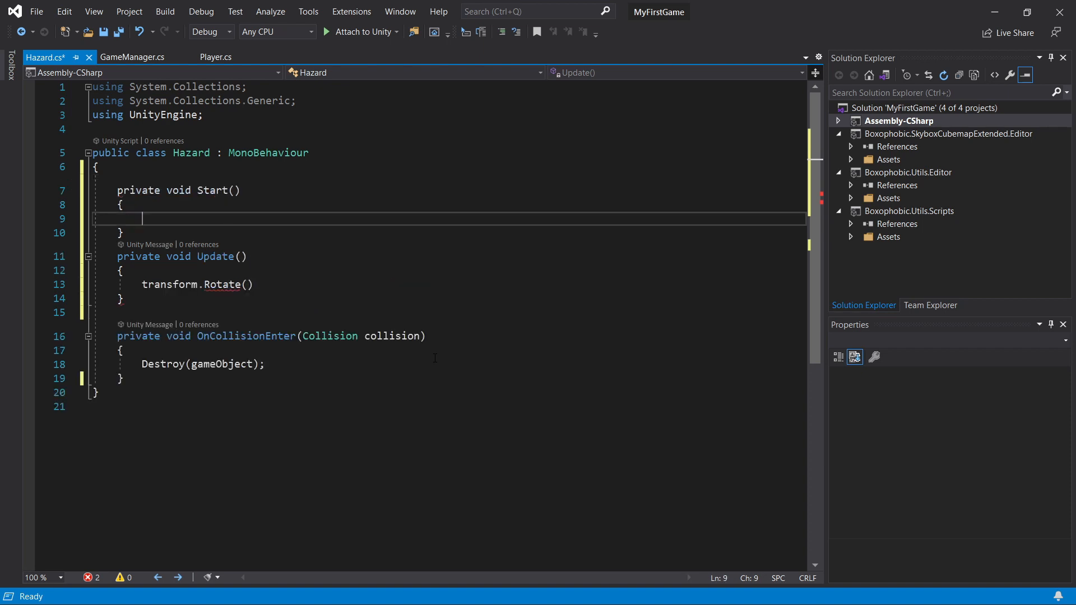
Declare the field "Vector3 rotation;" above the Start method, followed by a blank line
key("Up")
key("Up")
key("Up")
key("Return")
type("vec")
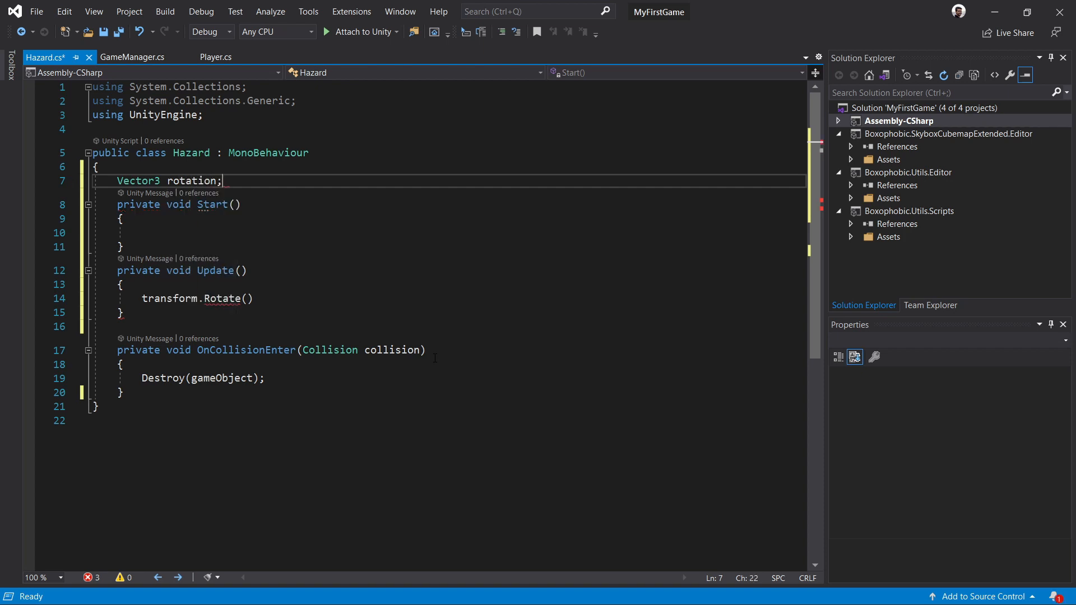
key("Return")
Assign "rotation = new Vector3(1, 0);" in the body of the Start method
type("ro")
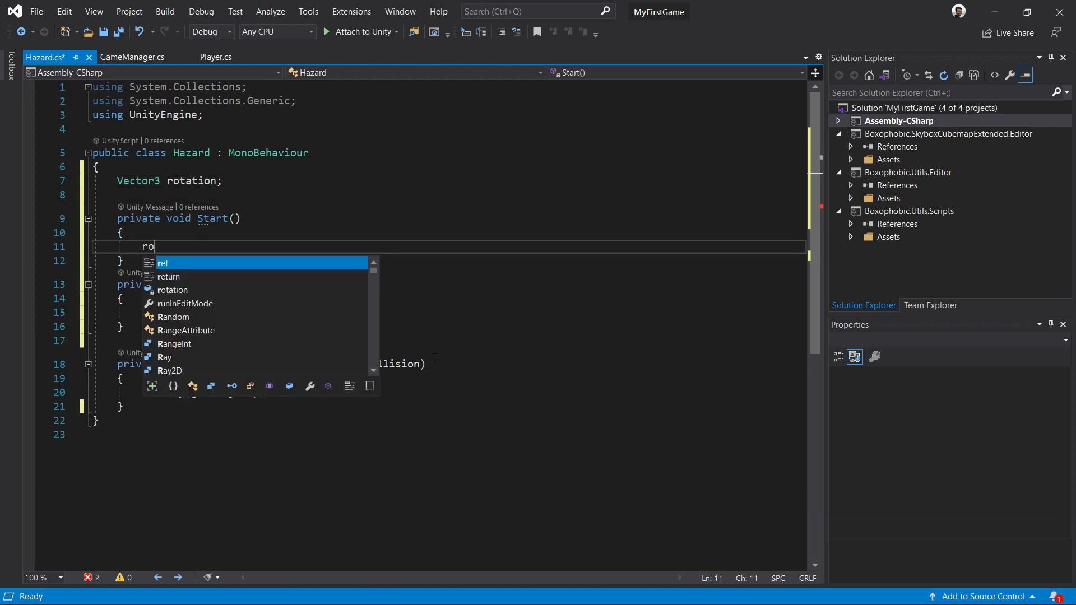
type("tation = ")
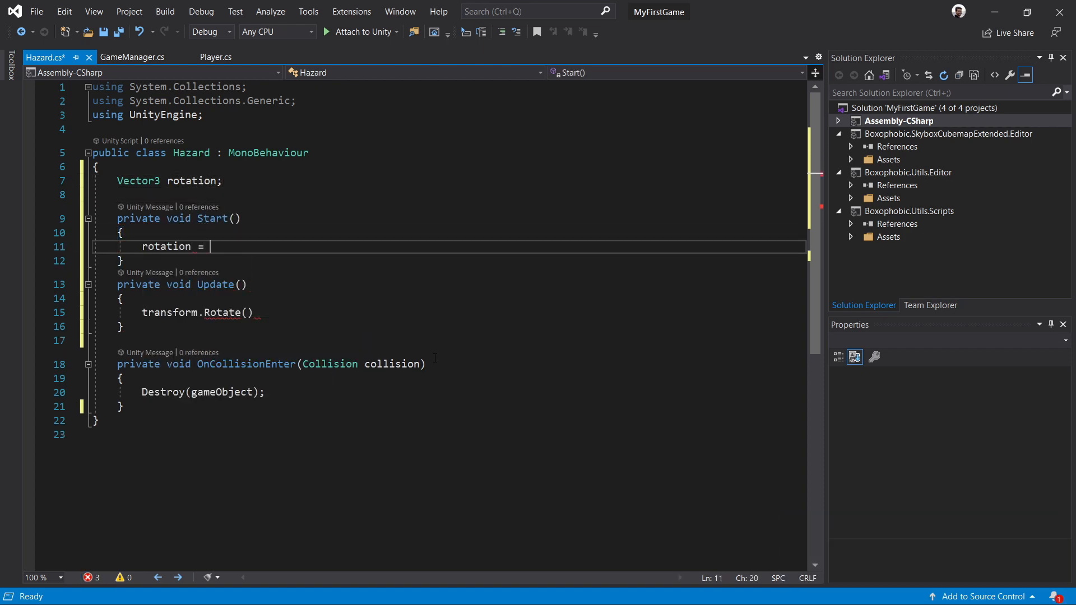
type("new Vector3(")
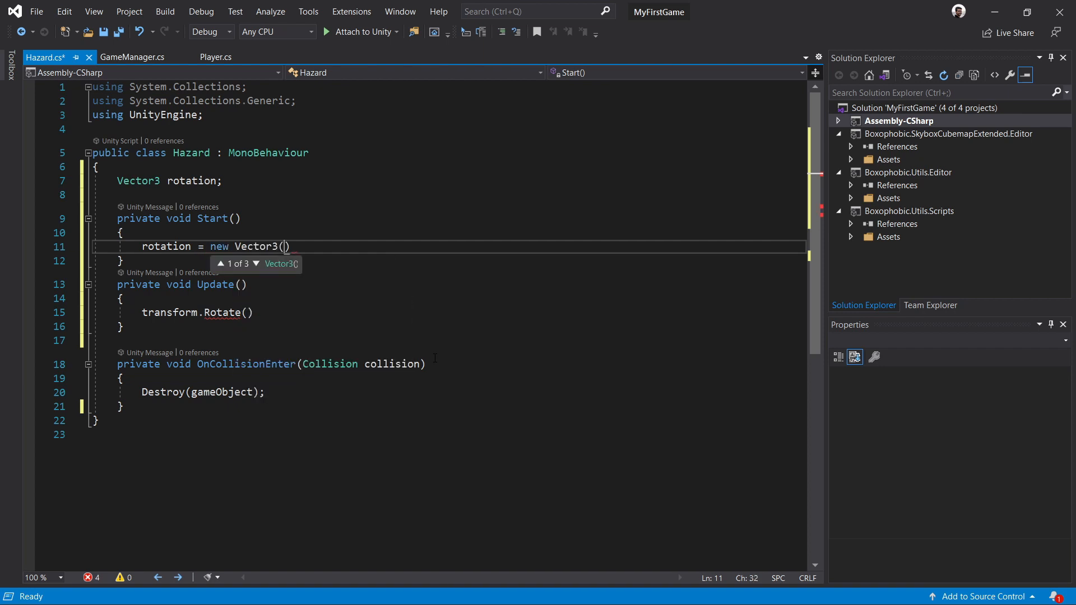
type("1, 0")
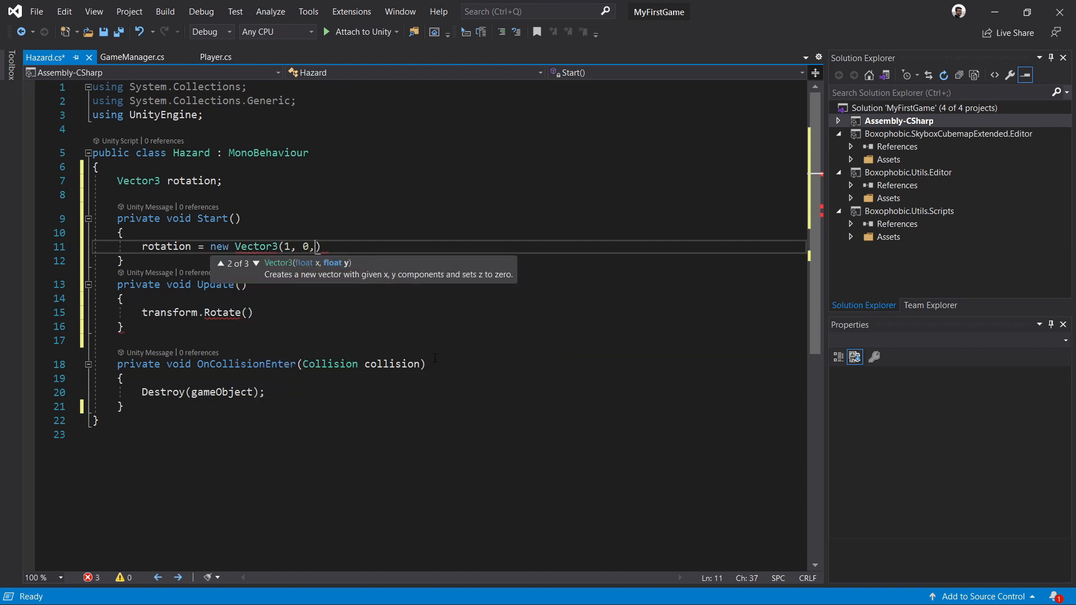
type(")")
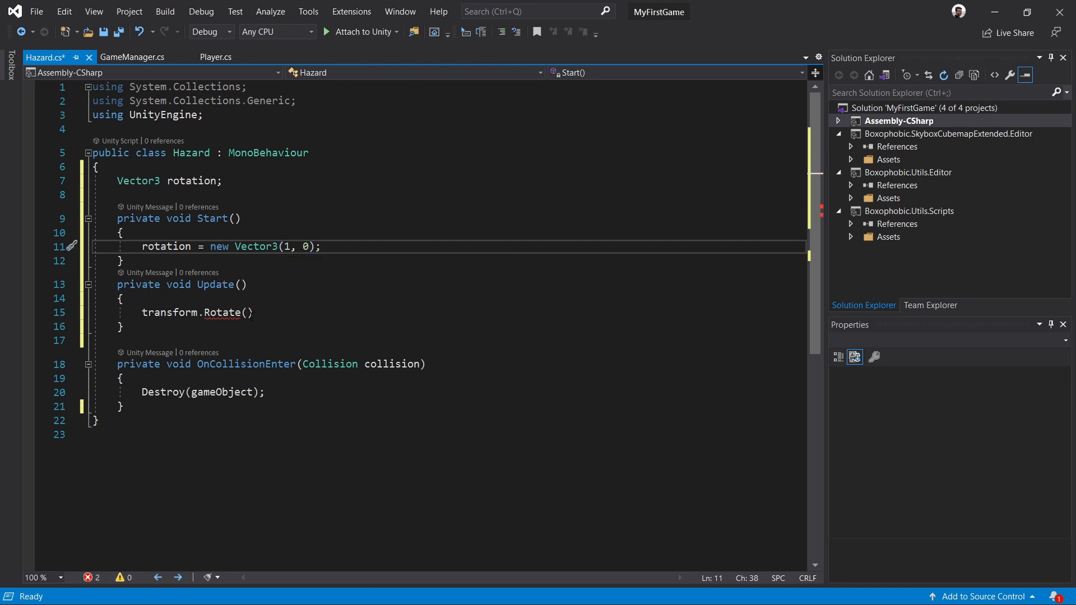
Pass rotation as the argument of transform.Rotate in Update, end the statement with a semicolon and save the script
key("ctrl+c")
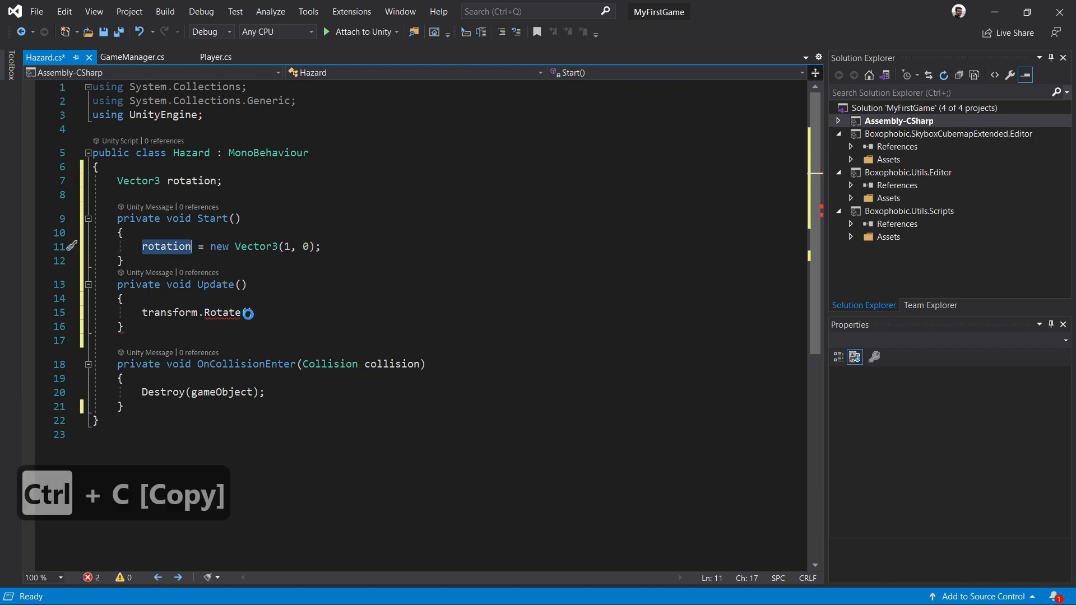
key("ctrl+v")
type(")")
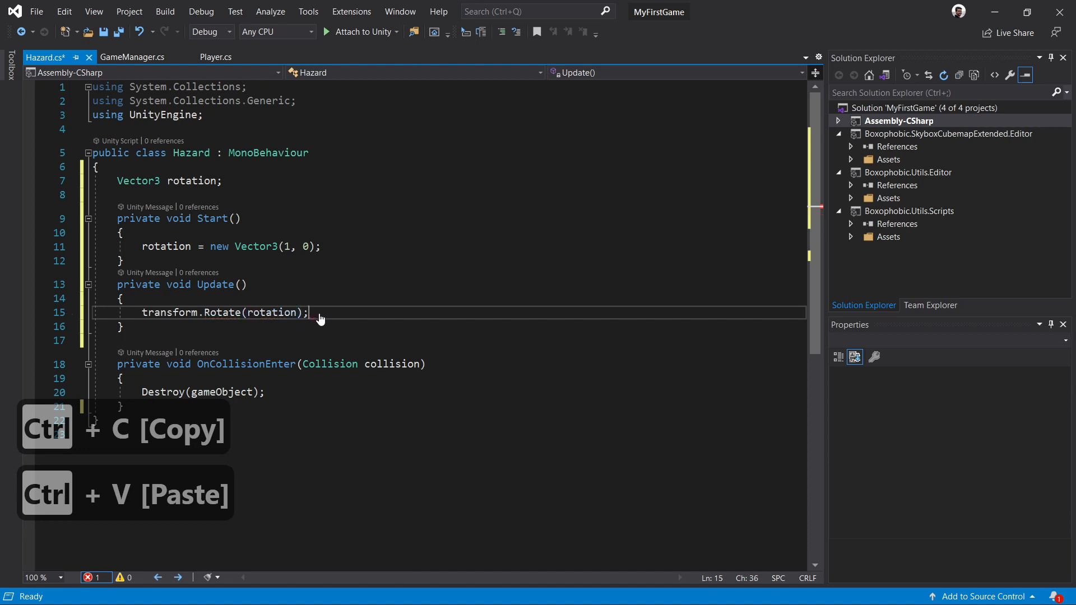
key("ctrl+s")
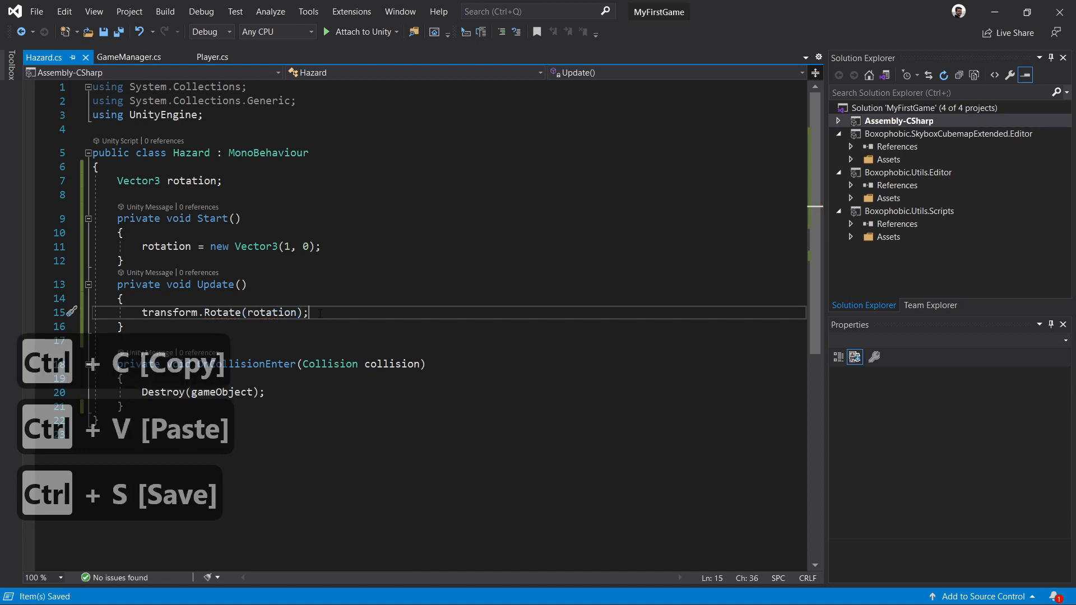
Switch to Unity and play-test the falling crates' rotation while moving the player both ways, and stop the game
key("ctrl+p")
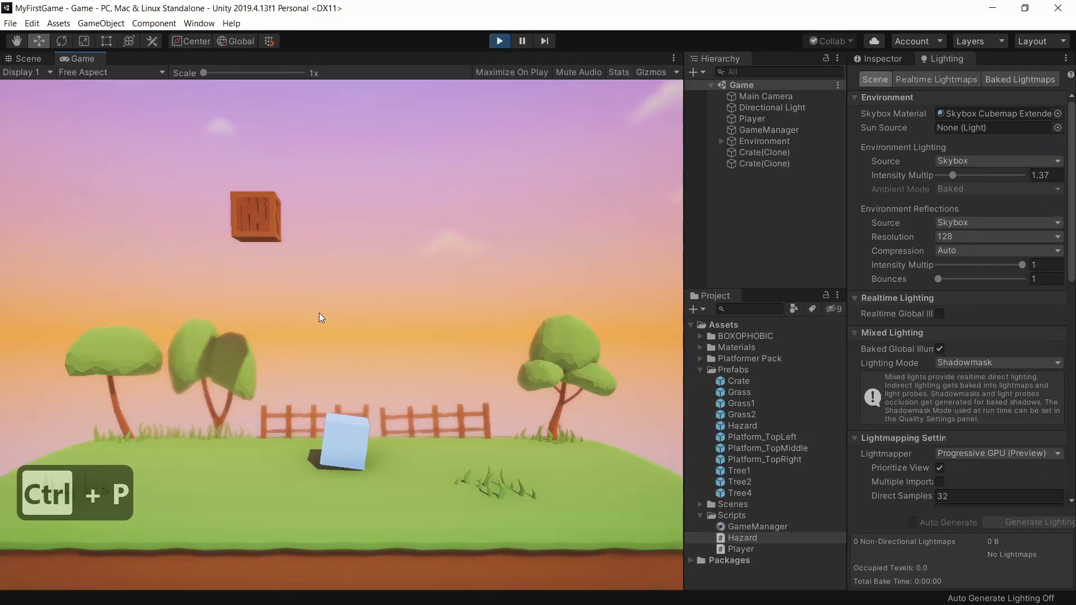
key("Right")
key("Left")
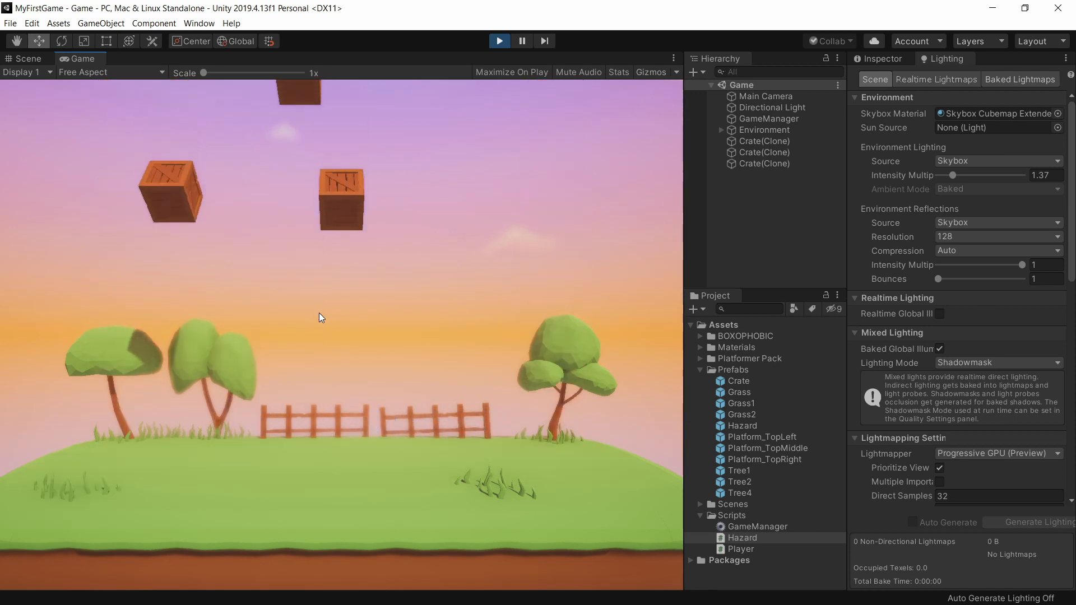
key("ctrl+p")
Switch to Visual Studio and declare "var xRotation = Random.Range(0.2f, 1f);" as the first line of the Start method
key("alt+Tab")
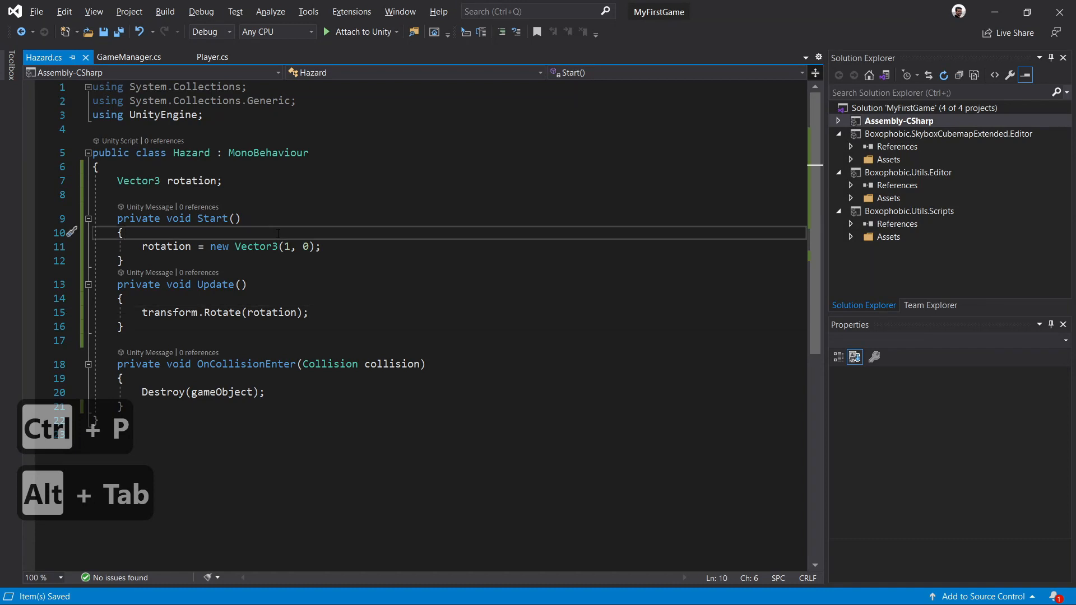
key("Return")
type("var xRota")
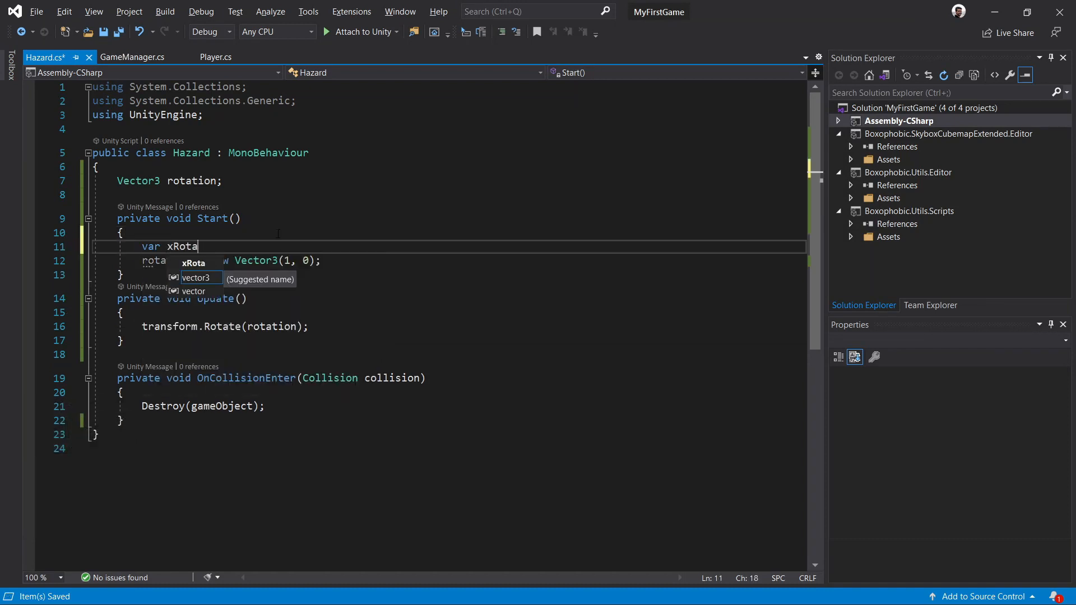
type("tion = Random")
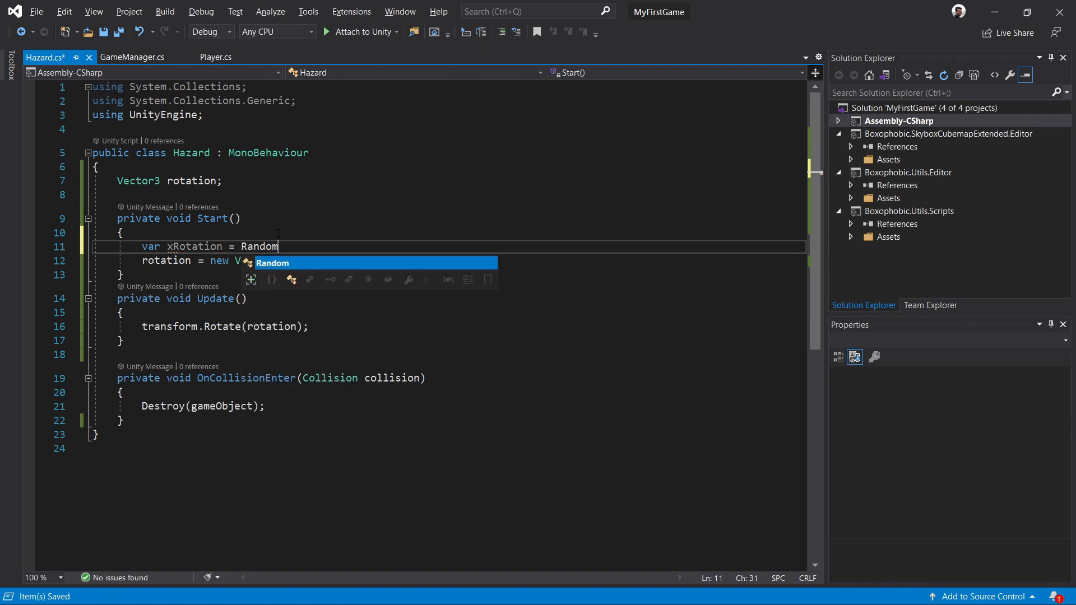
type(".rang")
key("Tab")
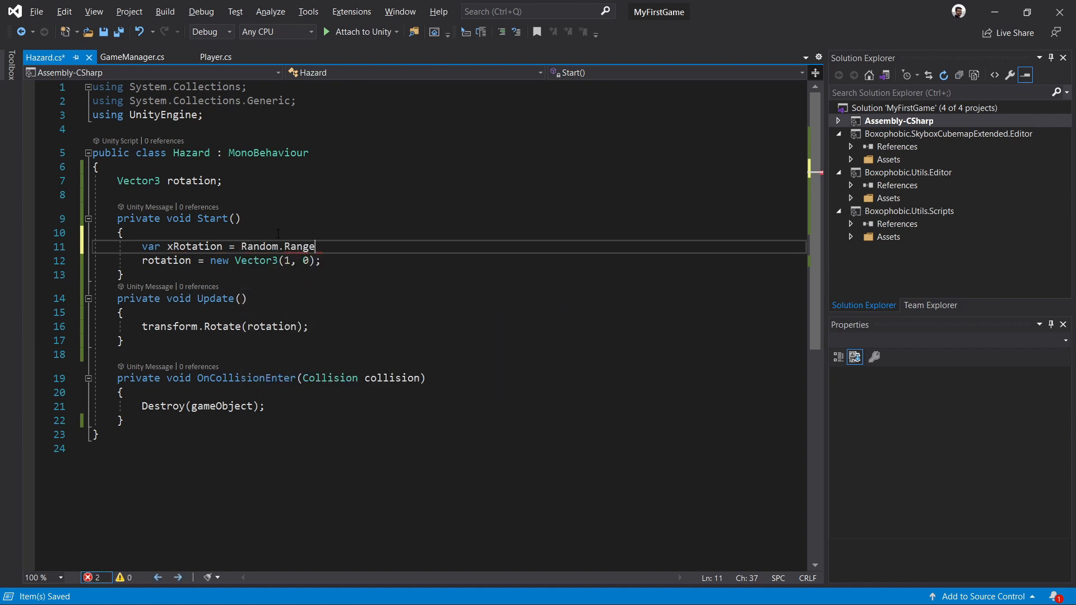
type("(0.2f, 1f);")
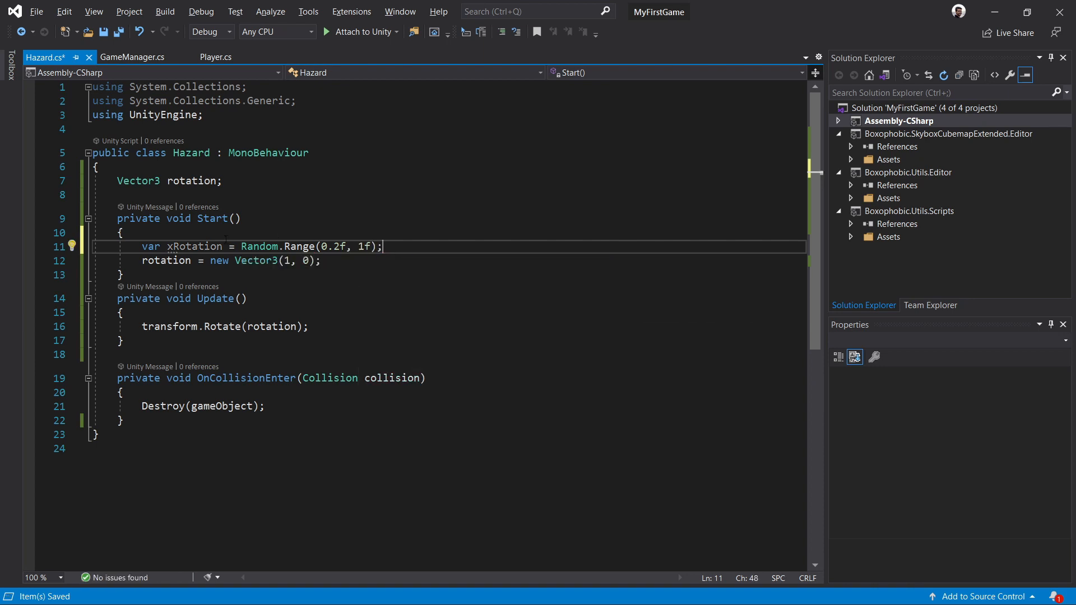
Replace the 1 in the new Vector3 call with xRotation and save the script
double_click(192, 247)
key("ctrl+c")
double_click(288, 261)
key("ctrl+v")
key("ctrl+s")
Switch to Unity and play-test the randomized crate rotation while moving the player both ways, and stop the game
key("alt+Tab")
key("ctrl+p")
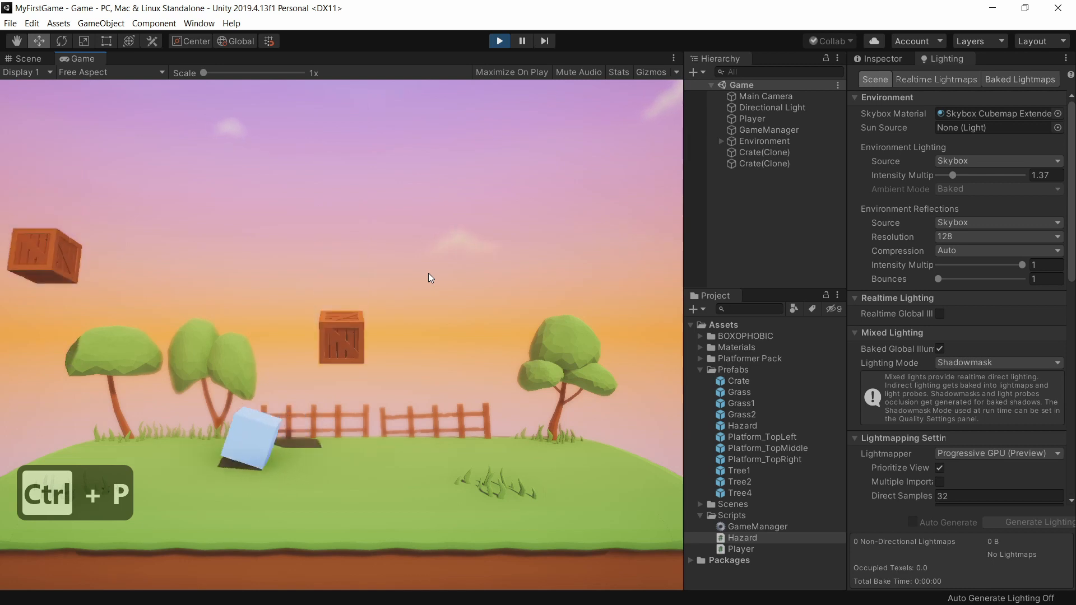
key("Right")
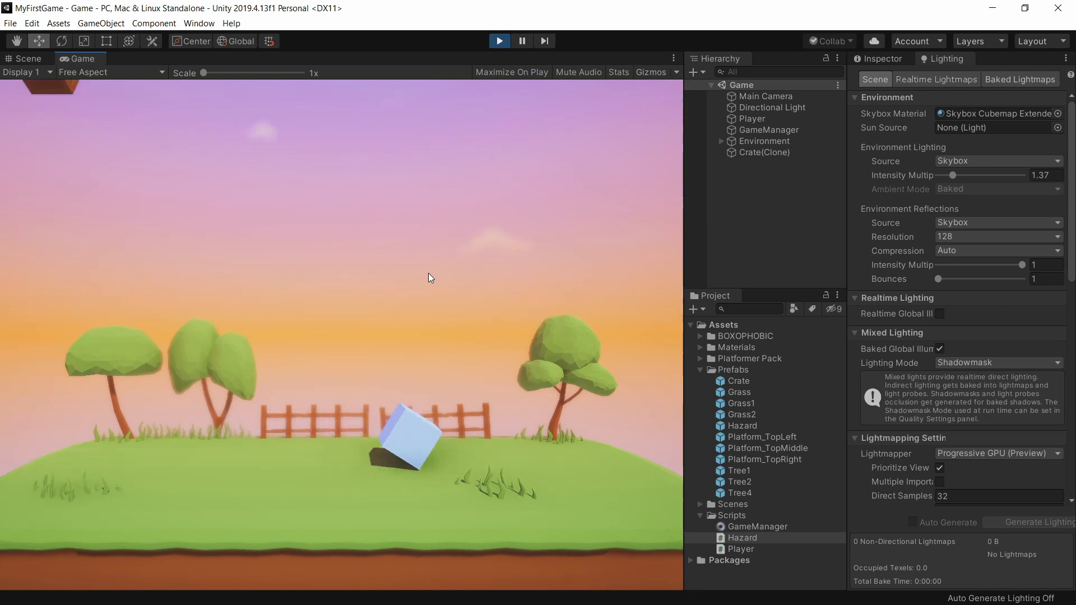
key("Left")
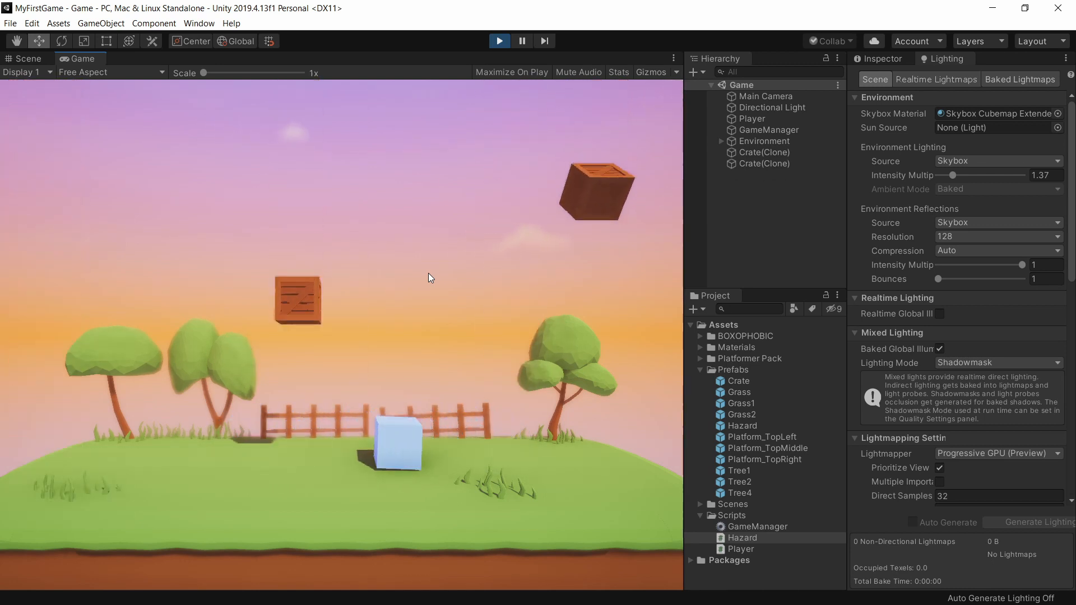
key("Left")
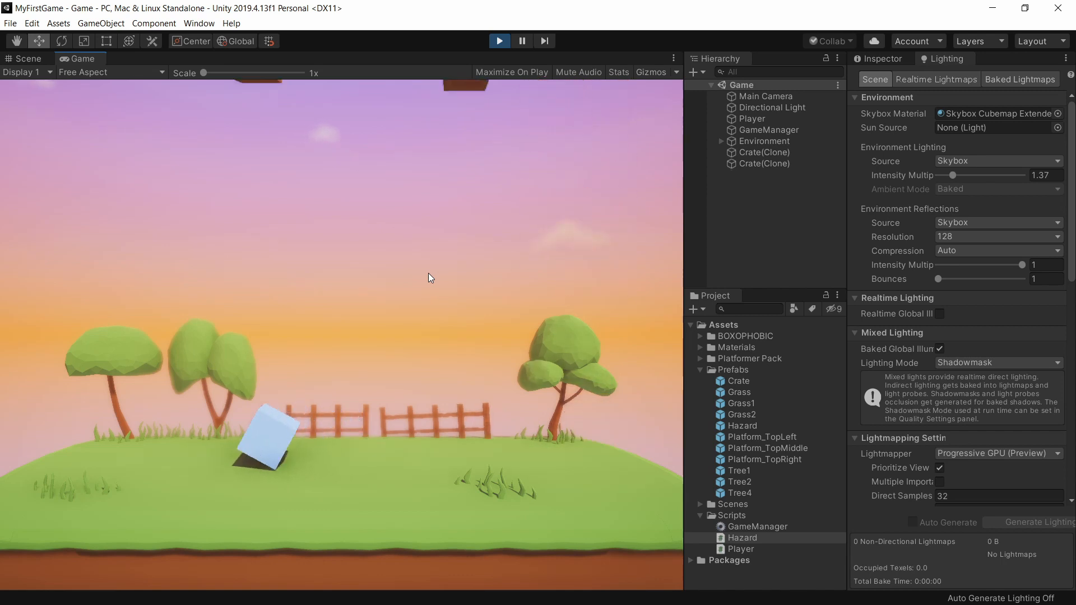
key("ctrl+p")
In Visual Studio, set the minimum of Random.Range to 0.5f, change the Vector3 argument to -xRotation and save the script
key("alt+Tab")
left_click_drag(334, 247, 340, 248)
type("5")
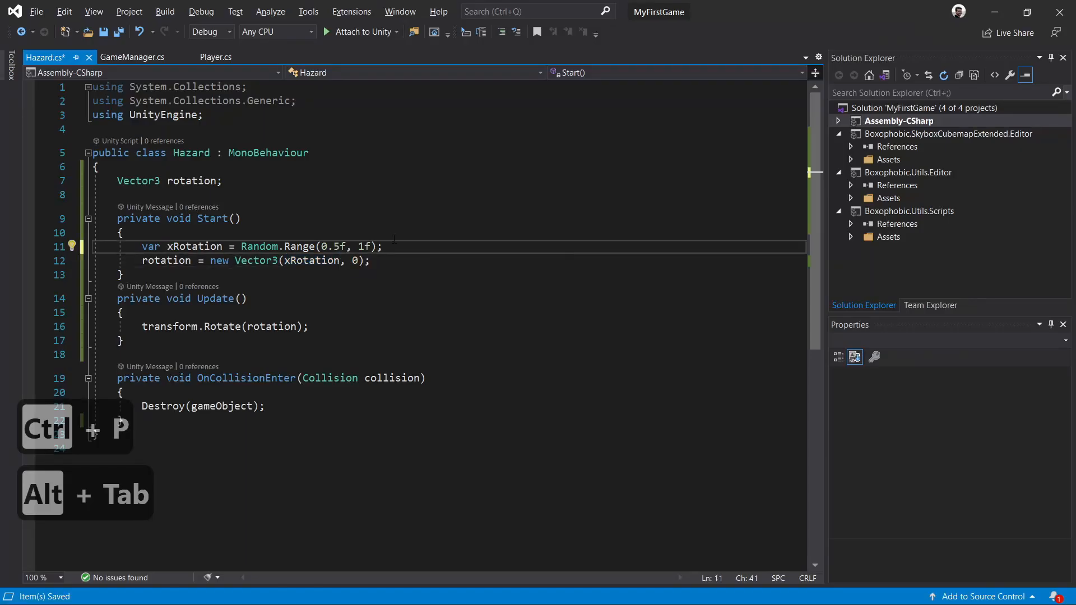
left_click(284, 260)
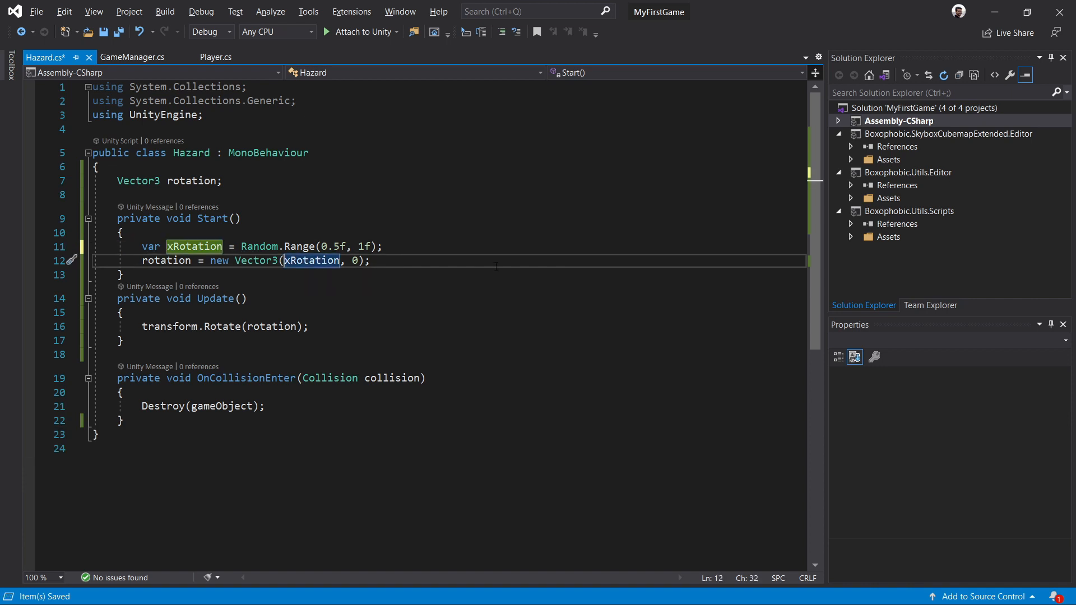
key("ctrl+s")
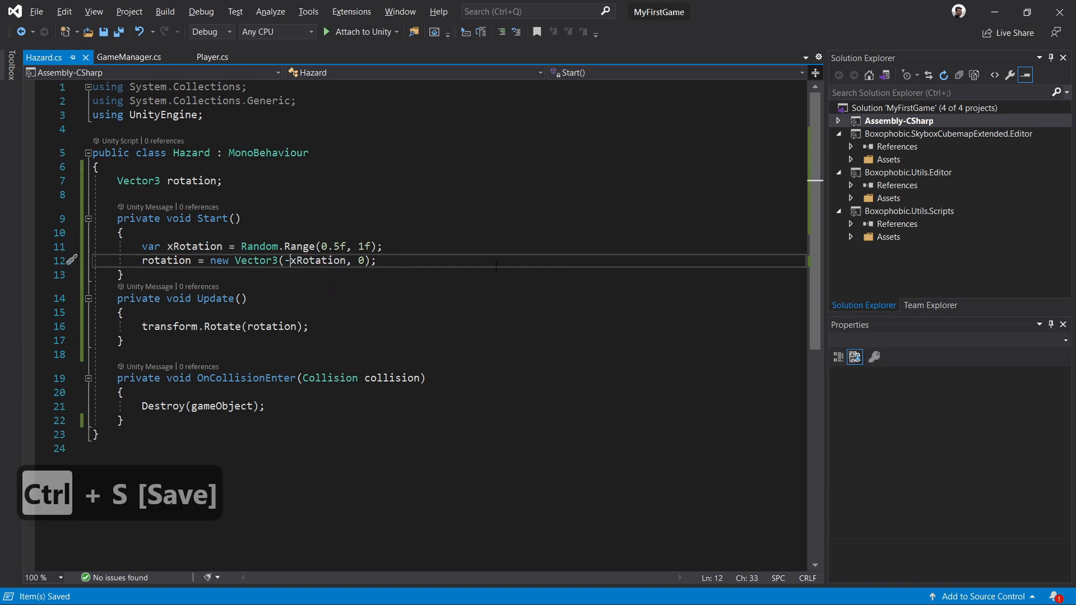
Switch to Unity, play-test the reversed crate rotation while moving the player both ways, and stop the game
key("alt+Tab")
key("ctrl+p")
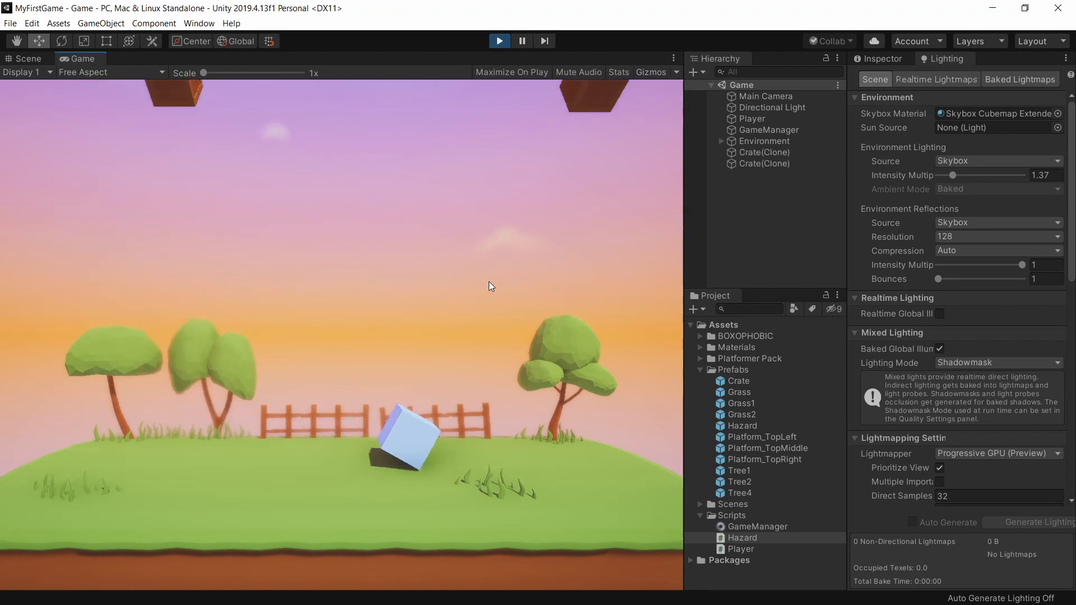
key("a")
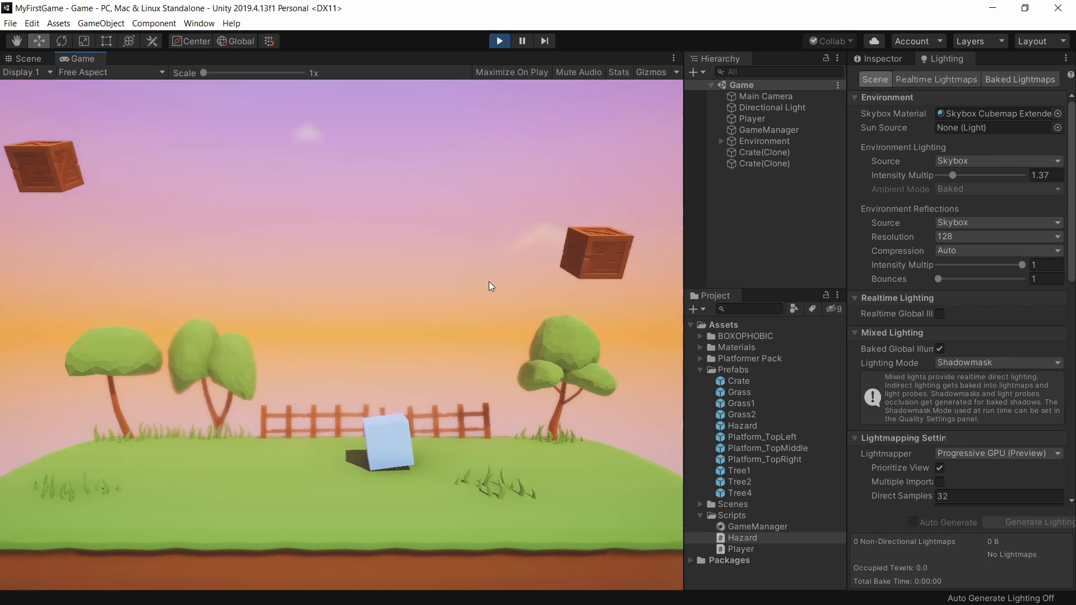
key("d")
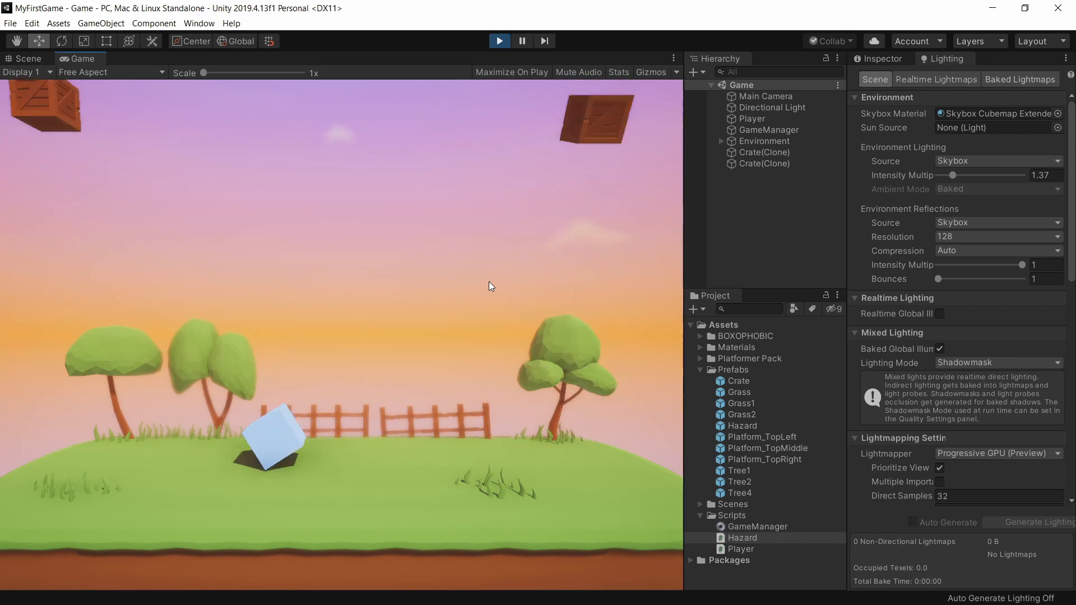
key("ctrl+p")
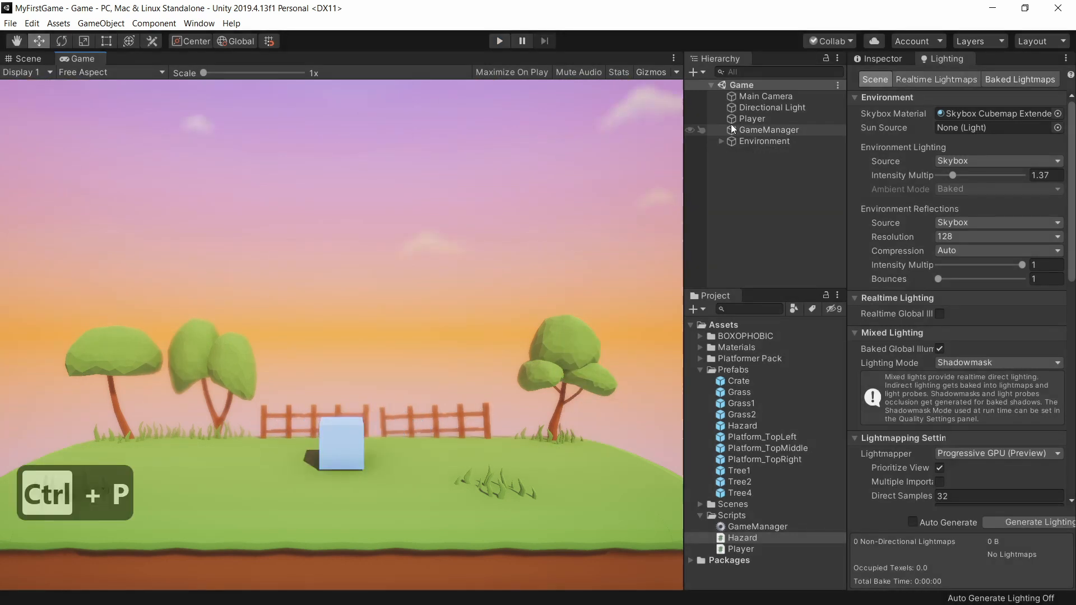
Set the Player script's Force Multiplier to 6 and save the scene
left_click(879, 61)
scroll(908, 347, "down", 10)
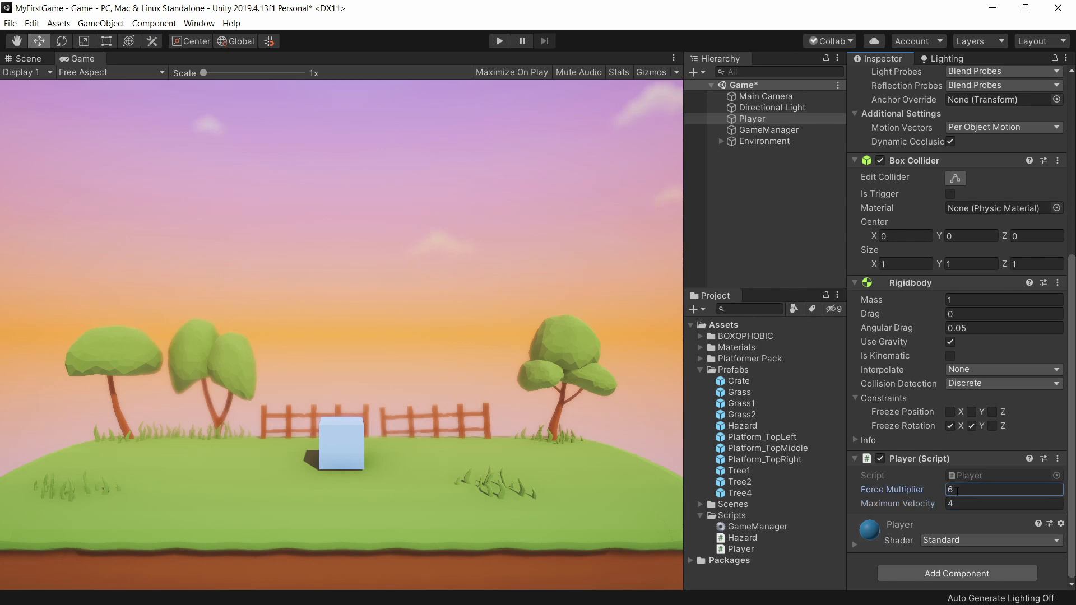
key("ctrl+s")
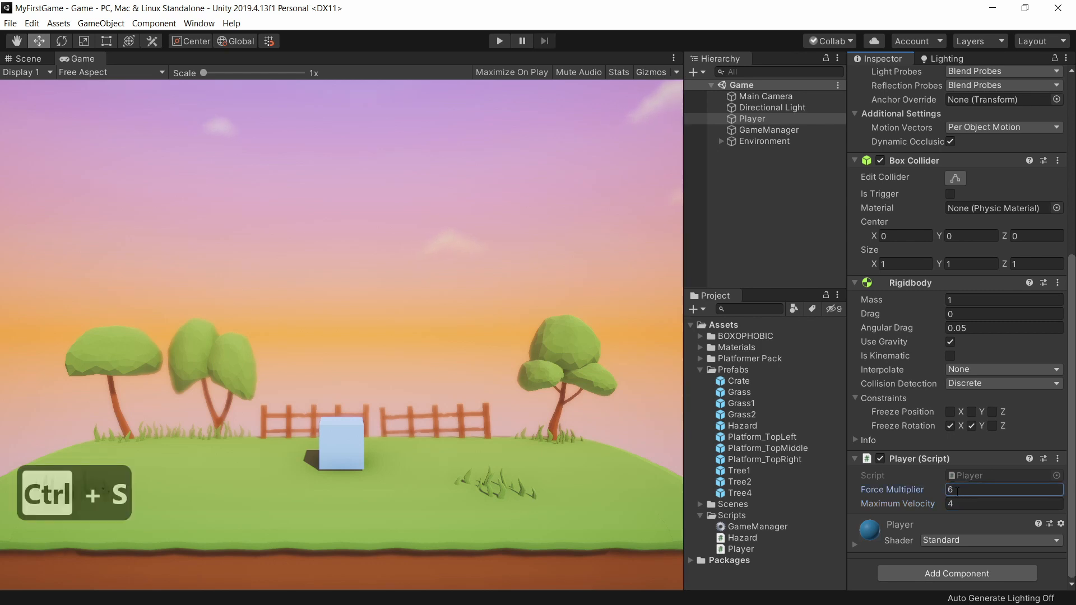
Play-test the game with the new Force Multiplier, moving the player back and forth among the falling crates, and stop the game
key("ctrl+p")
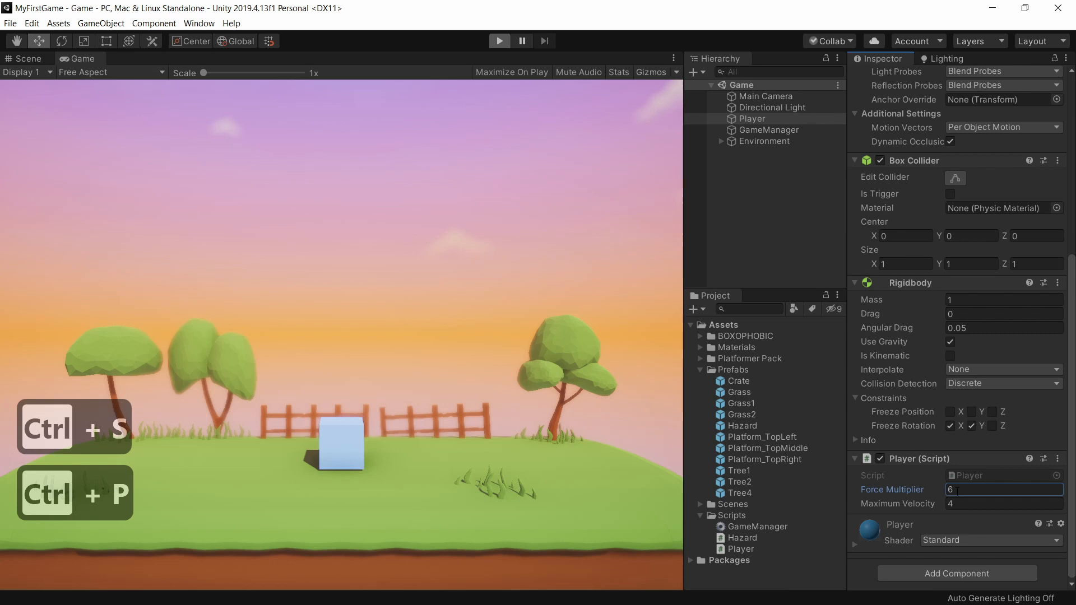
key("Left")
key("Right")
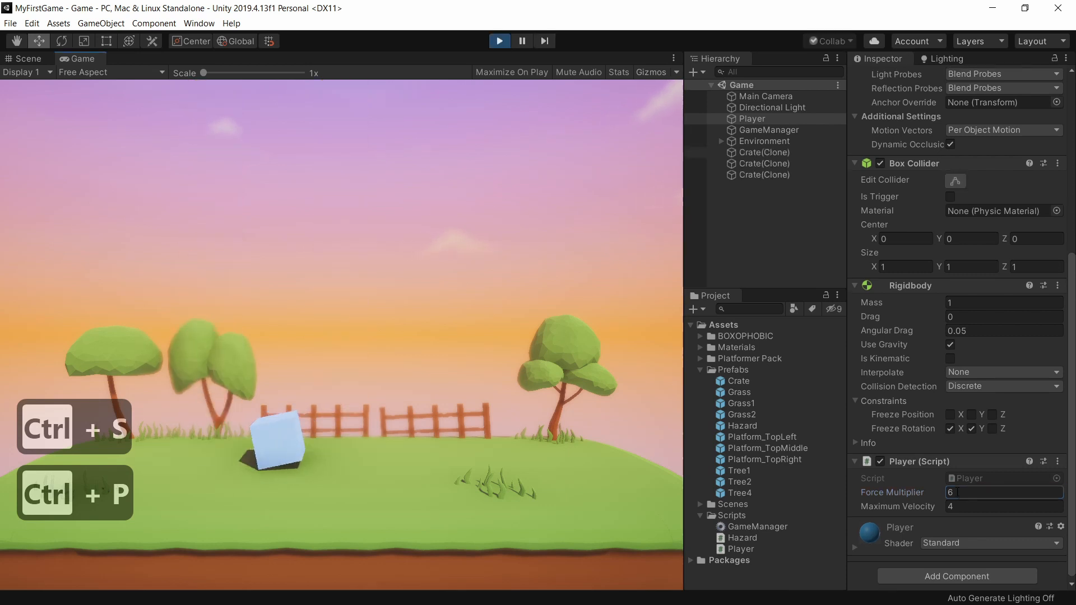
key("Left")
key("Right")
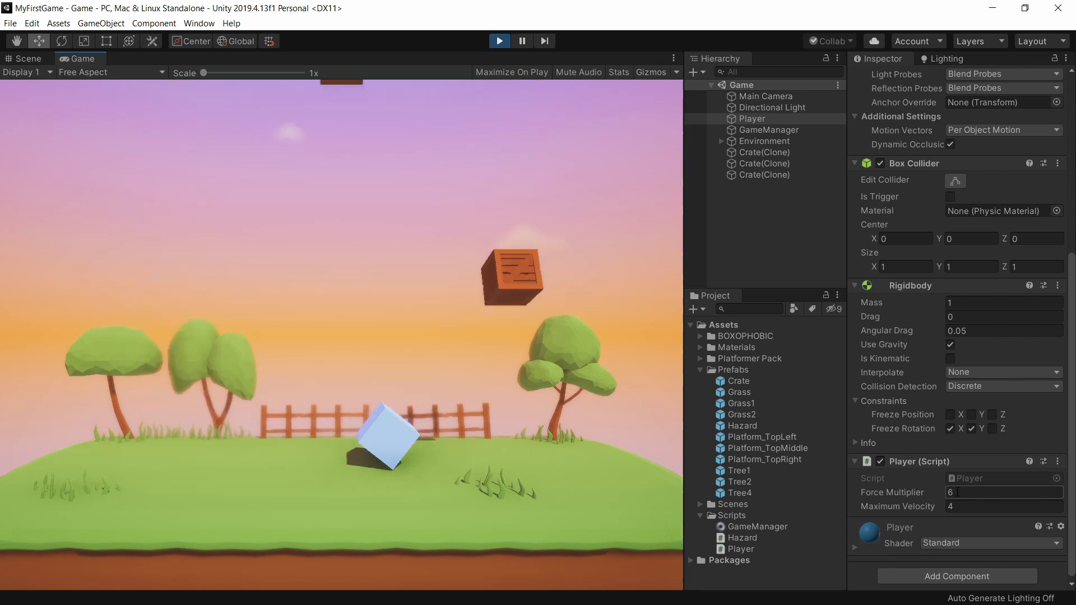
key("Left")
key("Left")
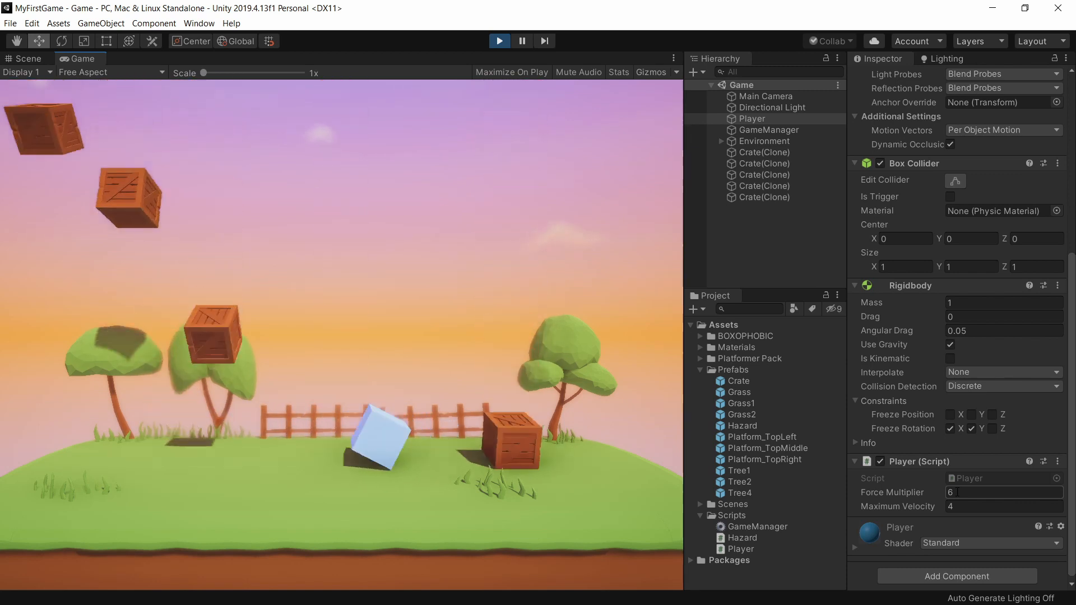
key("Right")
key("Left")
key("Right")
key("Left")
key("Right")
key("Left")
key("Right")
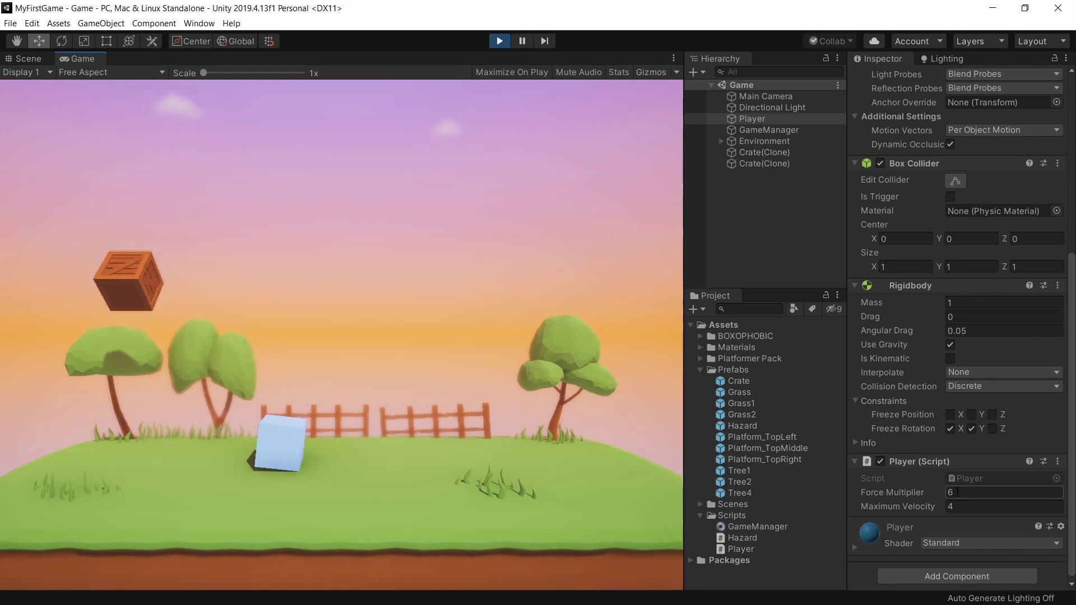
key("Left")
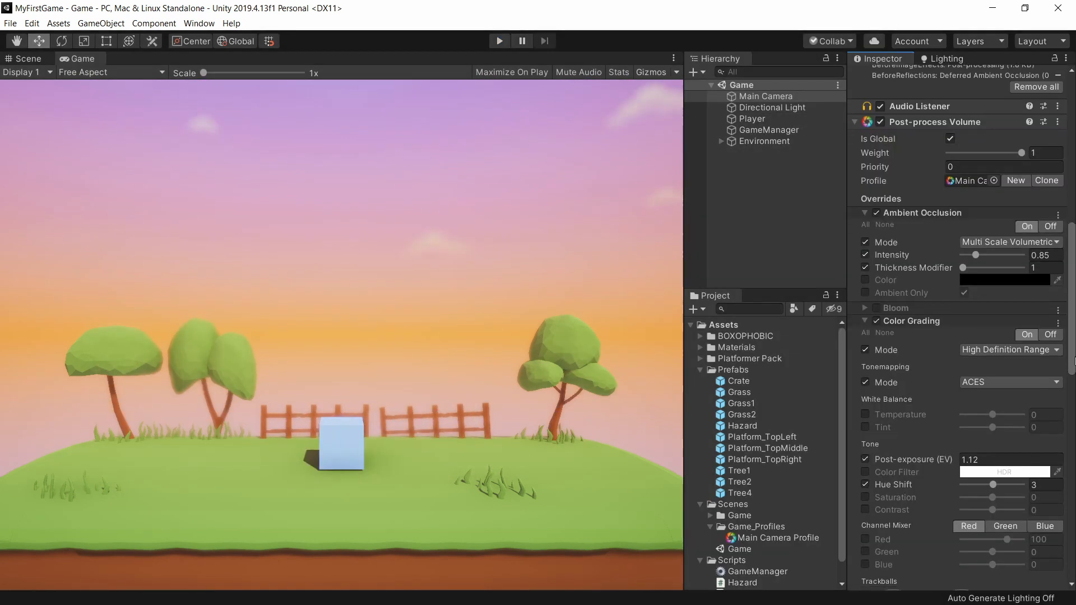
Set the Main Camera's Rendering Path to Deferred and save the scene
scroll(1065, 361, "down", 5)
scroll(1064, 360, "up", 12)
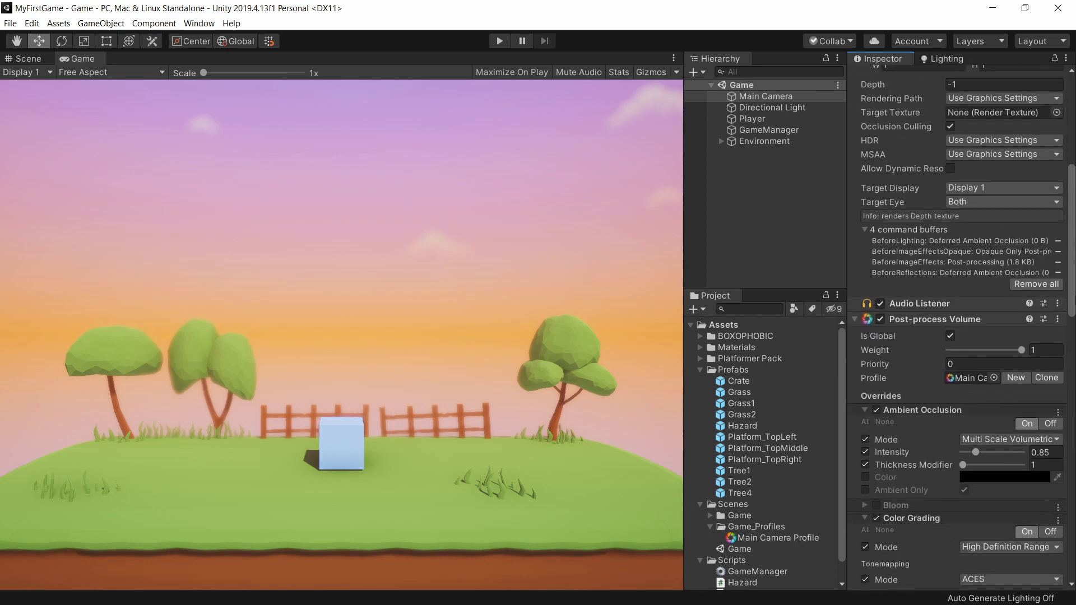
scroll(1065, 265, "up", 4)
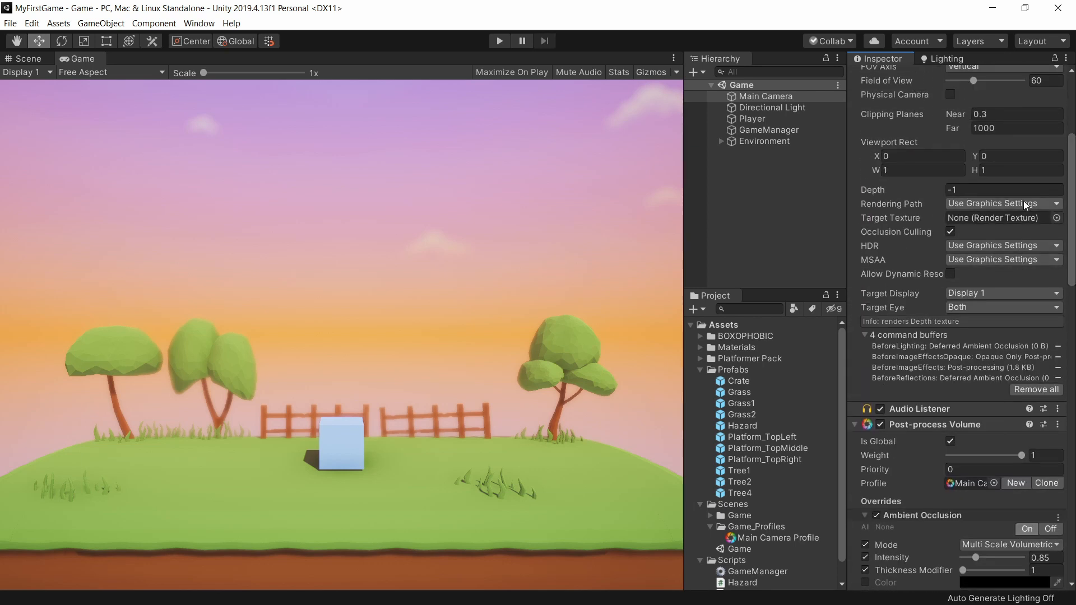
left_click(1023, 203)
left_click(981, 245)
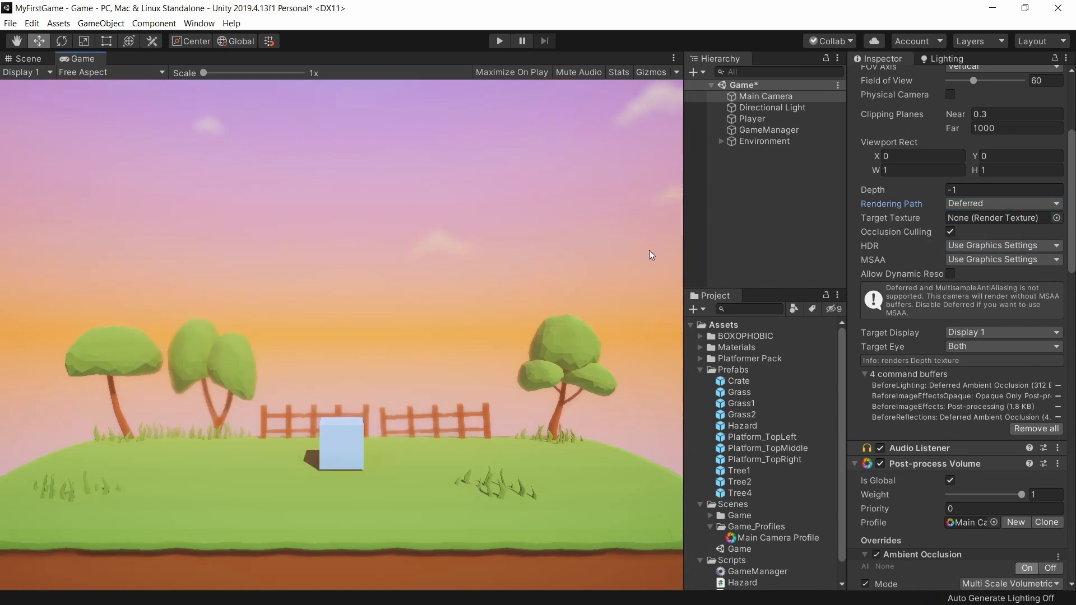
key("ctrl+s")
Disable the Depth Of Field effect in the Main Camera's Post-process Volume, save the scene and briefly run the game
left_click(748, 97)
left_click_drag(1074, 213, 1074, 499)
left_click(877, 338)
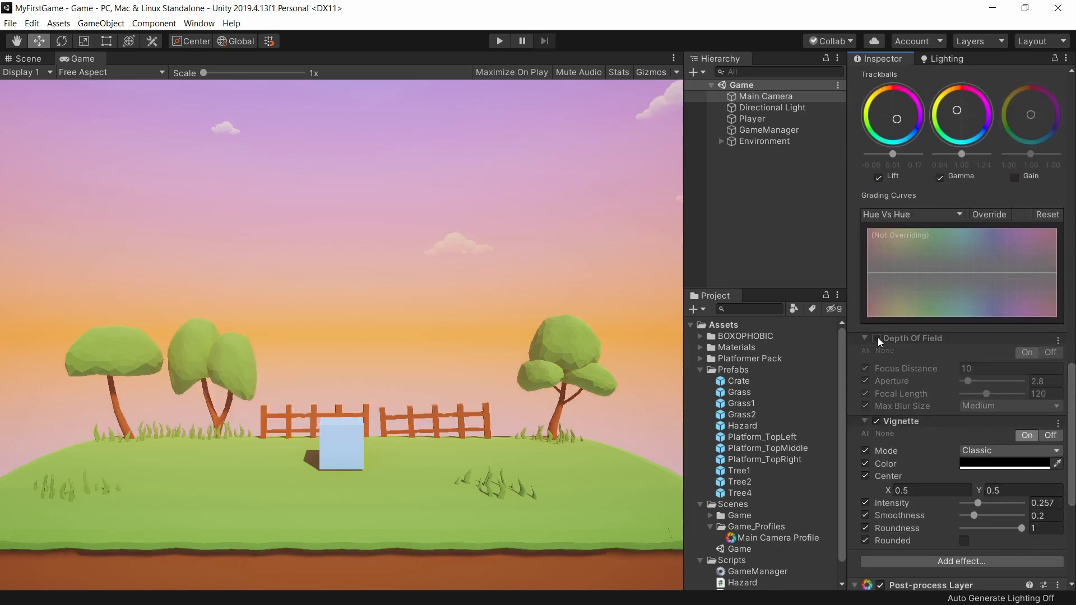
left_click(877, 338)
key("ctrl+s")
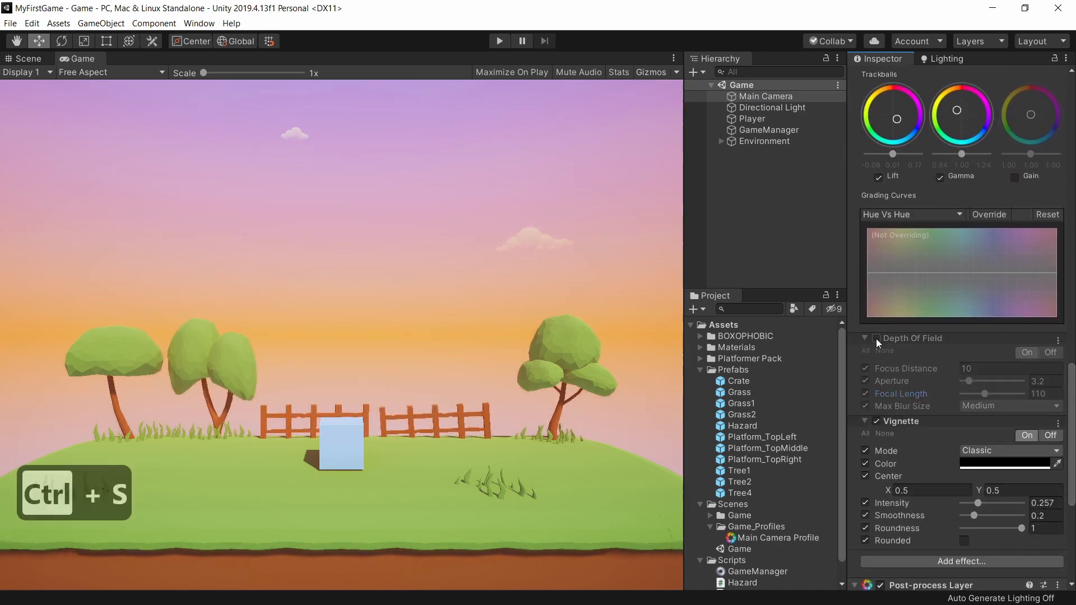
key("ctrl+p")
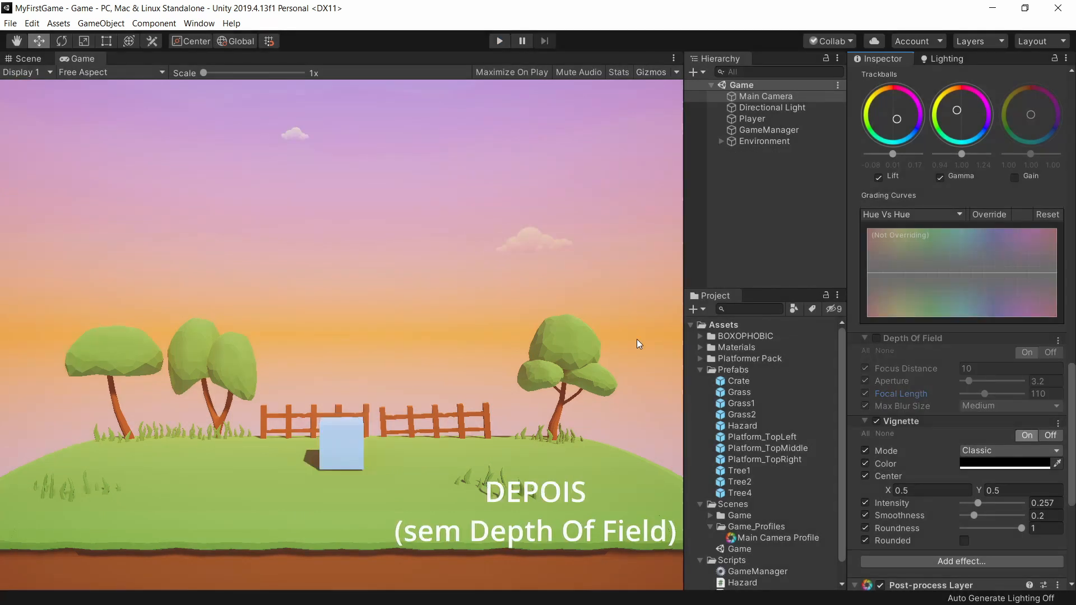
key("ctrl+p")
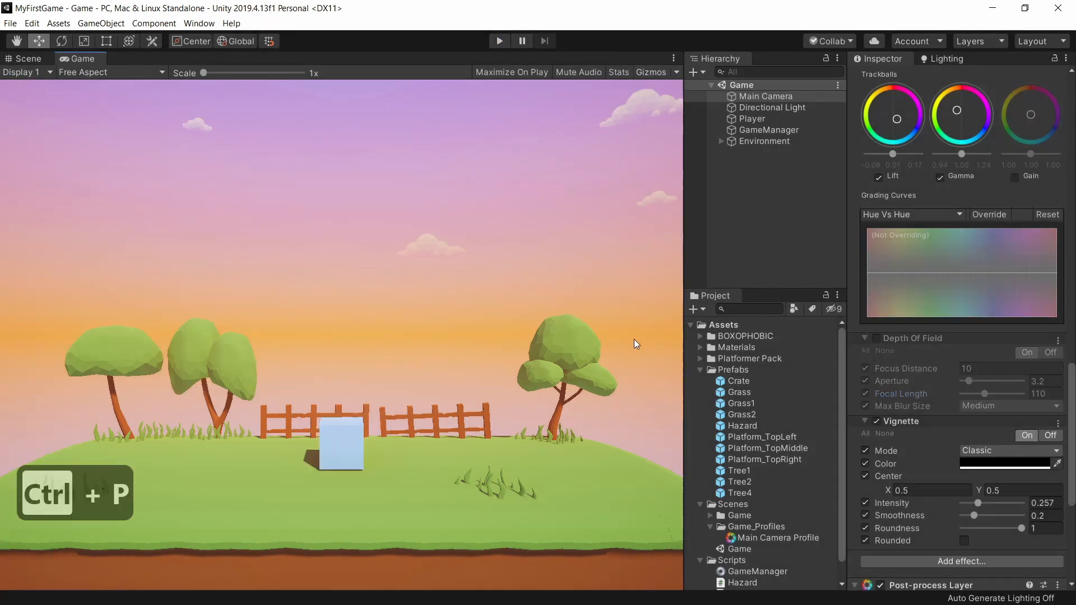
Place a Mushroom model from the Platformer Pack on the platform's front right, unpack its prefab, and rotate and scale it
left_click(764, 141)
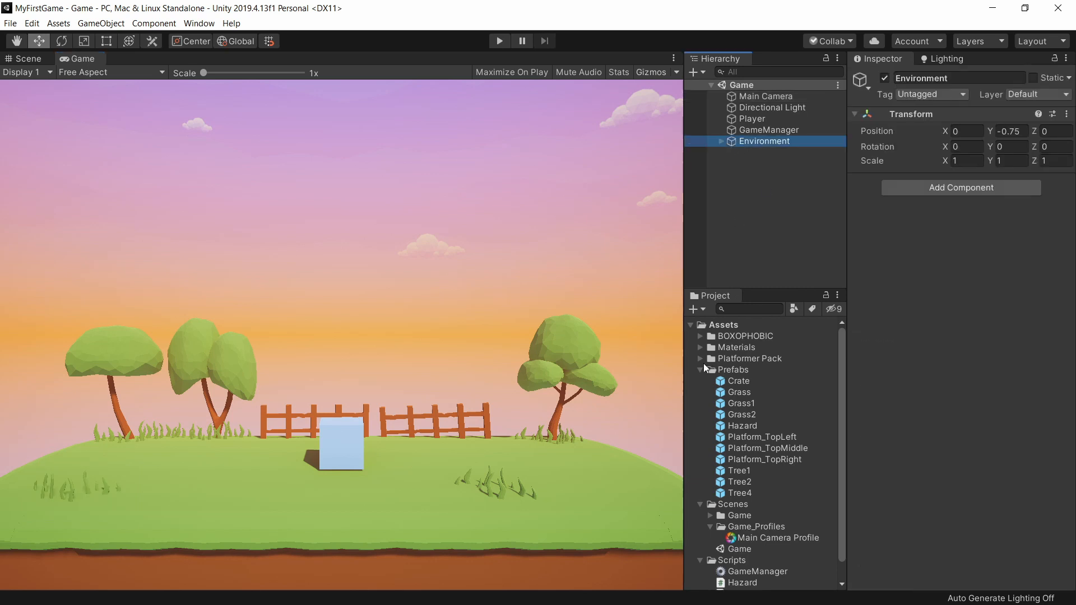
left_click(700, 370)
left_click(700, 359)
scroll(751, 415, "down", 5)
left_click(737, 397)
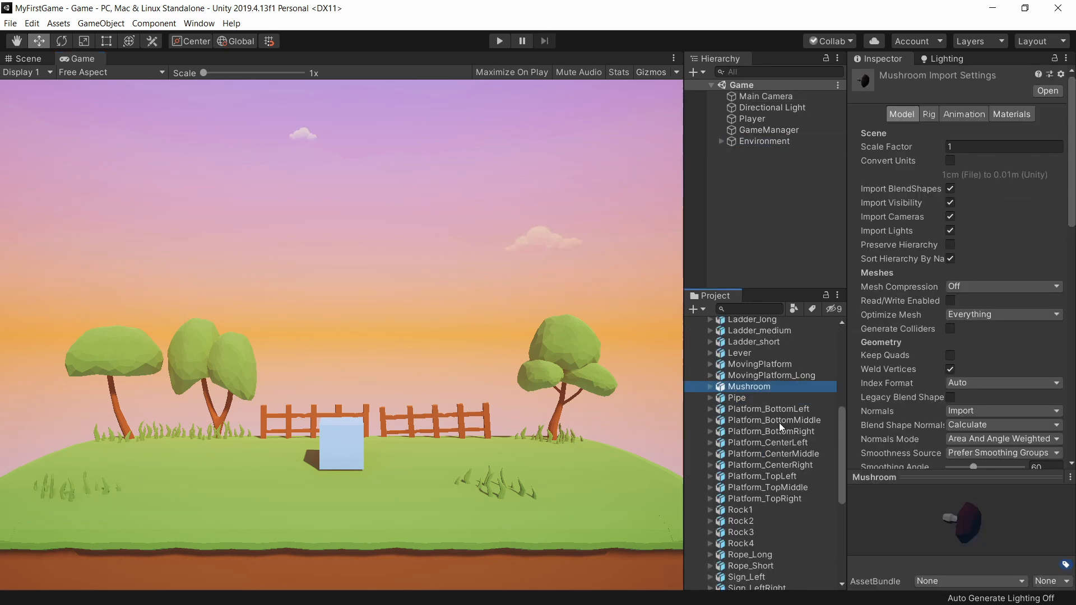
left_click_drag(753, 388, 651, 433)
key("e")
right_click(734, 107)
left_click(780, 246)
left_click(644, 442)
key("r")
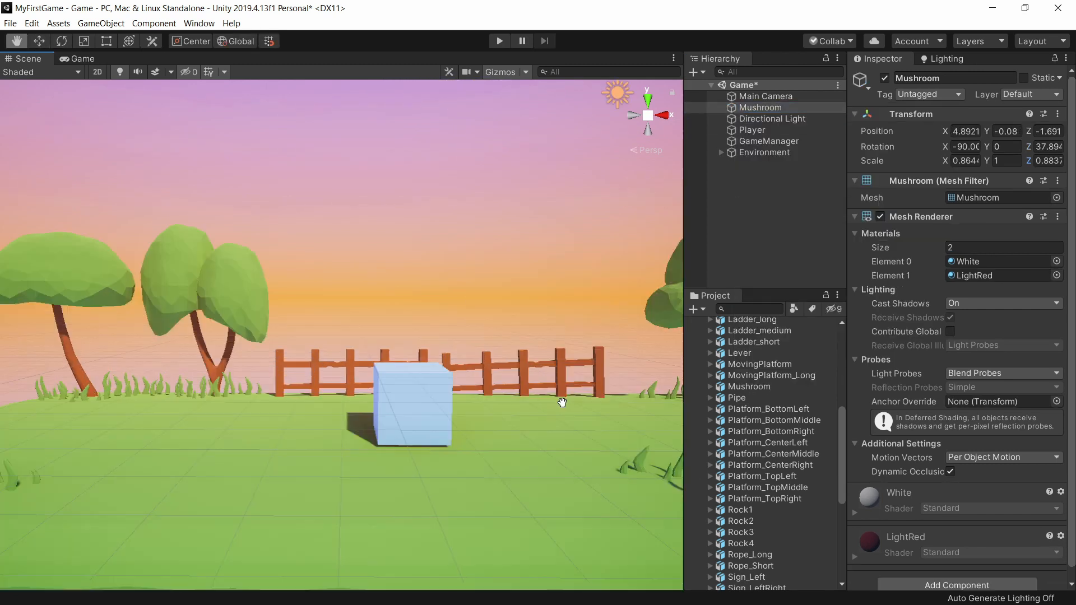
Duplicate the mushroom, place the copy in the grass between the two trees on the left, and group both under Environment
key("ctrl+d")
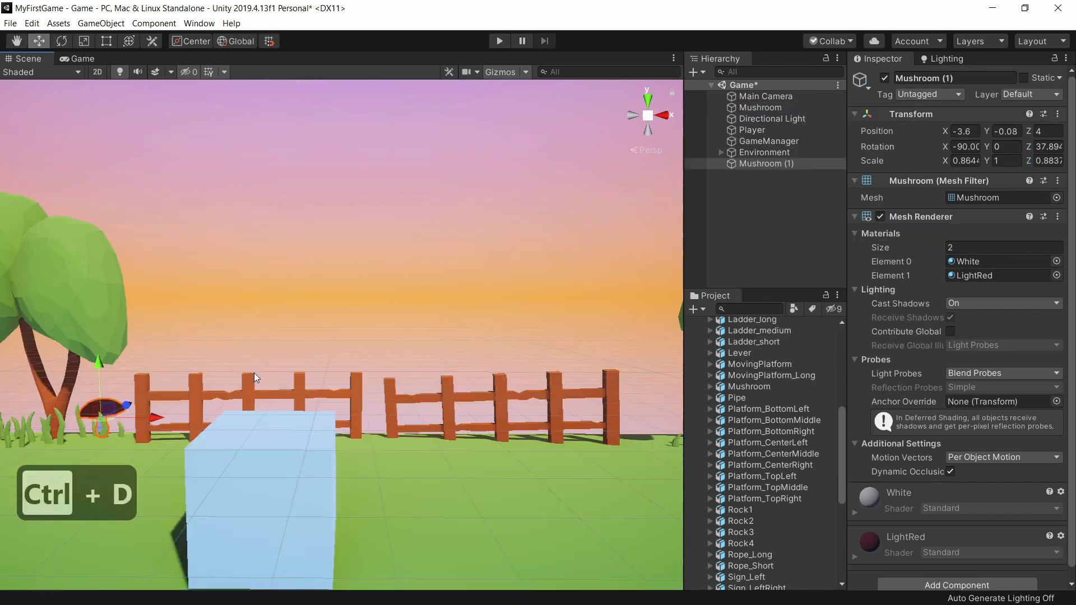
left_click_drag(107, 431, 125, 419)
scroll(216, 418, "up", 5)
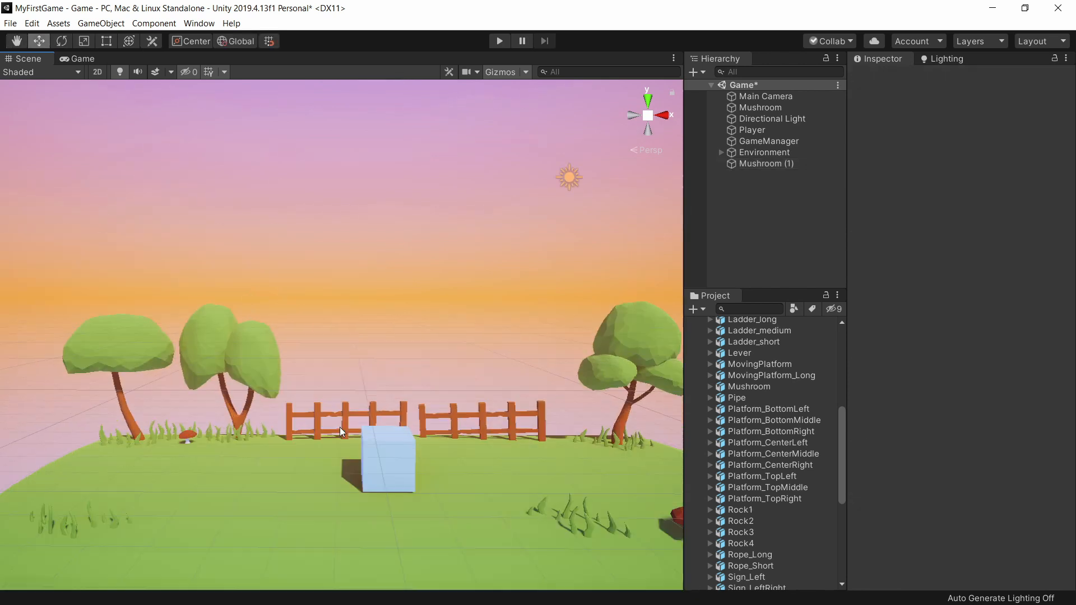
left_click_drag(755, 143, 757, 152)
left_click_drag(766, 280, 696, 266)
scroll(723, 213, "up", 10)
left_click(722, 140)
Place a rotated Rock1 model near the fence's right end, unpack its prefab, and put a narrower duplicate beside the leftmost tree
left_click(745, 398)
scroll(748, 420, "down", 3)
left_click_drag(740, 425, 594, 399)
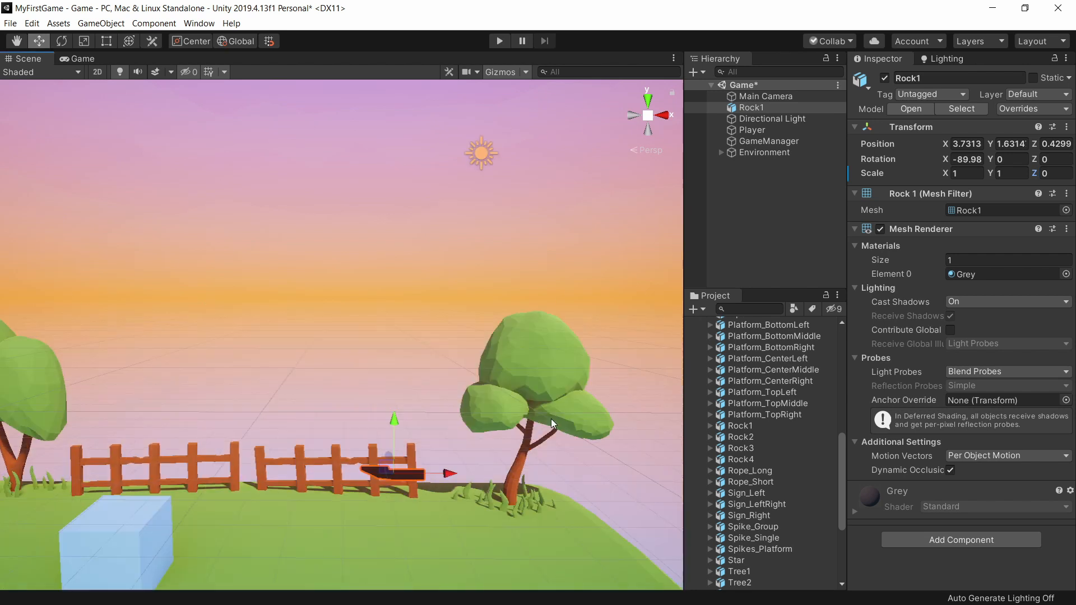
key("e")
left_click_drag(438, 482, 358, 480)
key("w")
left_click_drag(398, 415, 399, 448)
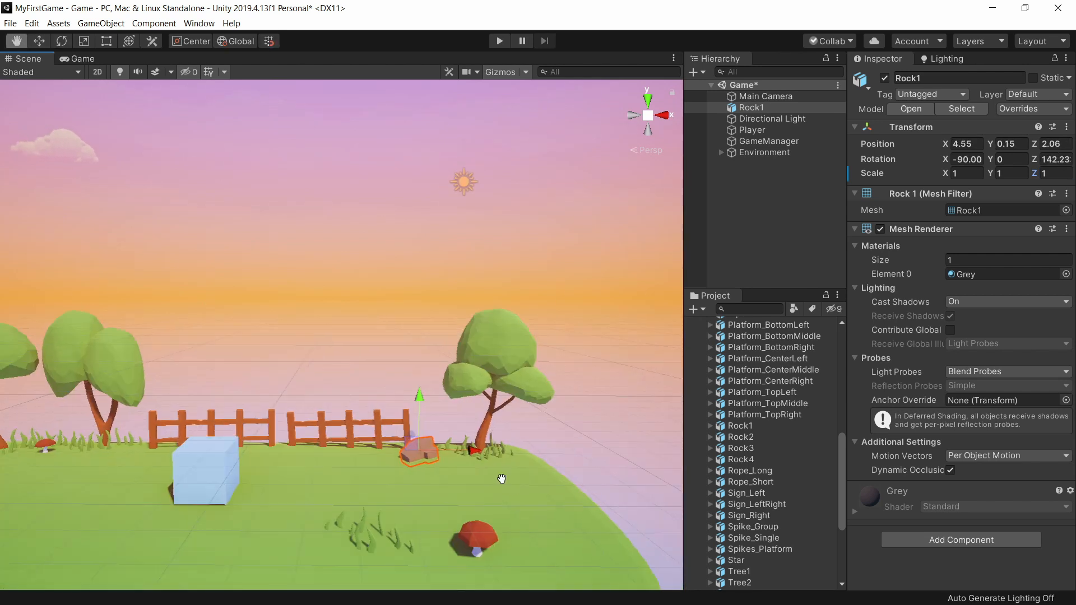
right_click(751, 107)
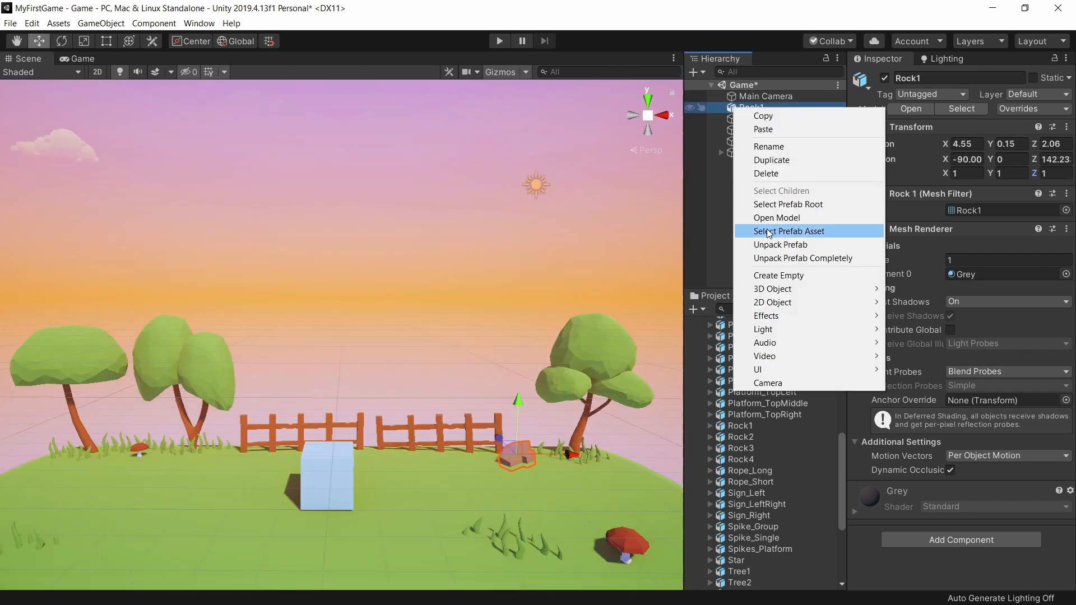
key("ctrl+d")
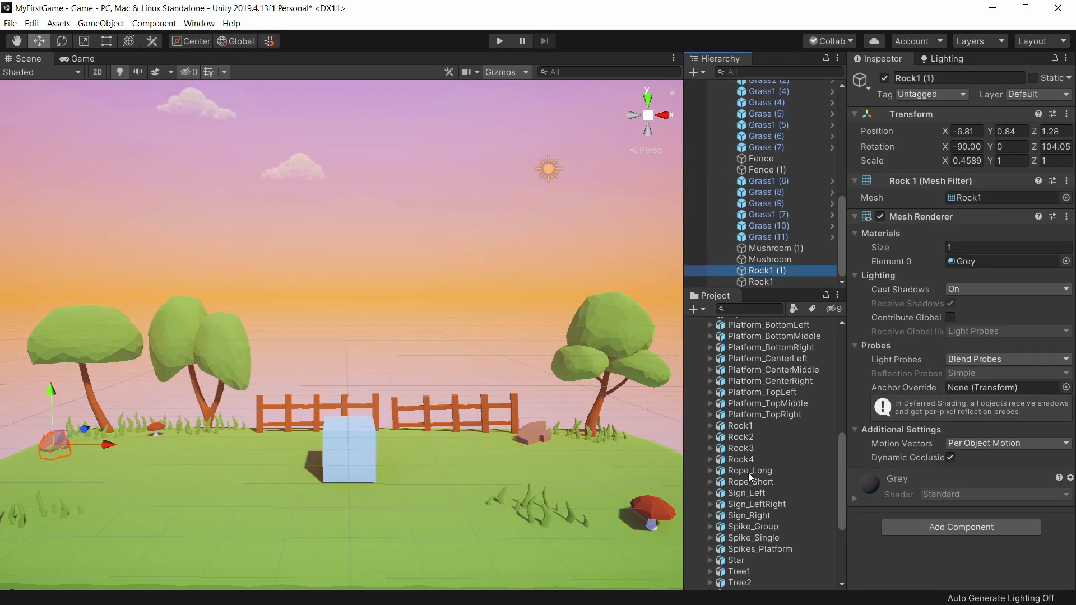
Place a Rock3 model in front of the tree on the right, at about X 5.63, Y 0.25, and save the scene
left_click(740, 448)
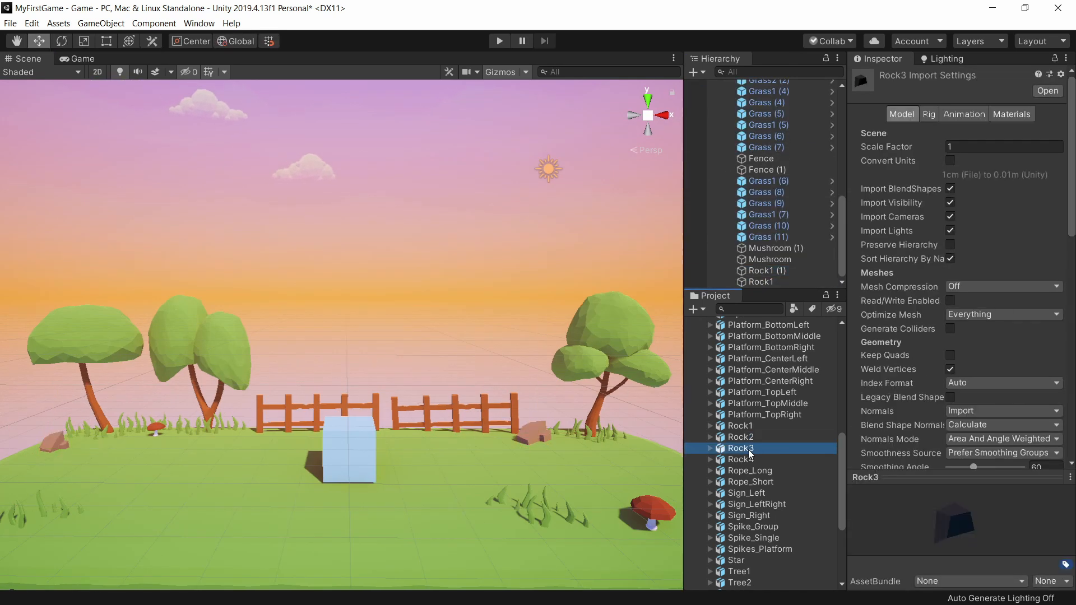
left_click_drag(740, 448, 538, 412)
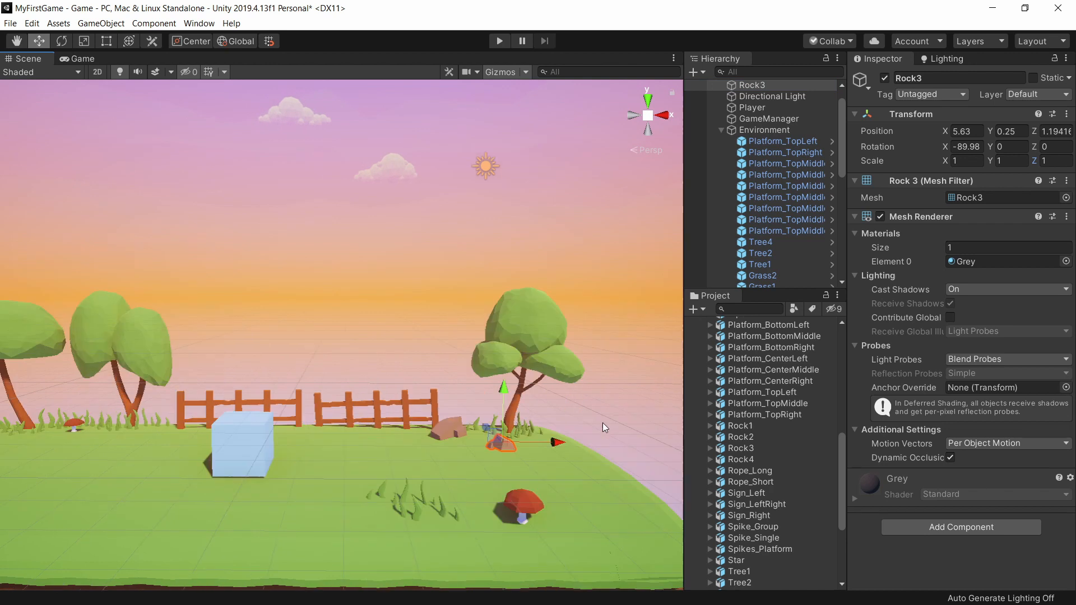
key("ctrl+s")
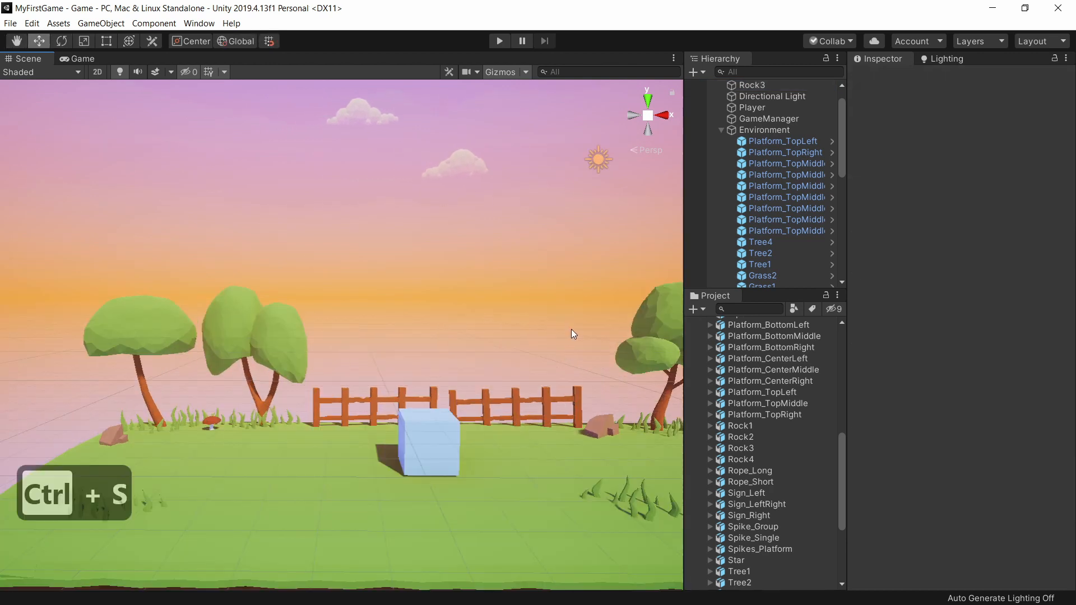
Duplicate the small mushroom between the trees, scale the copy down to roughly 0.4 and place it right beside the original
scroll(740, 203, "down", 10)
key("ctrl+d")
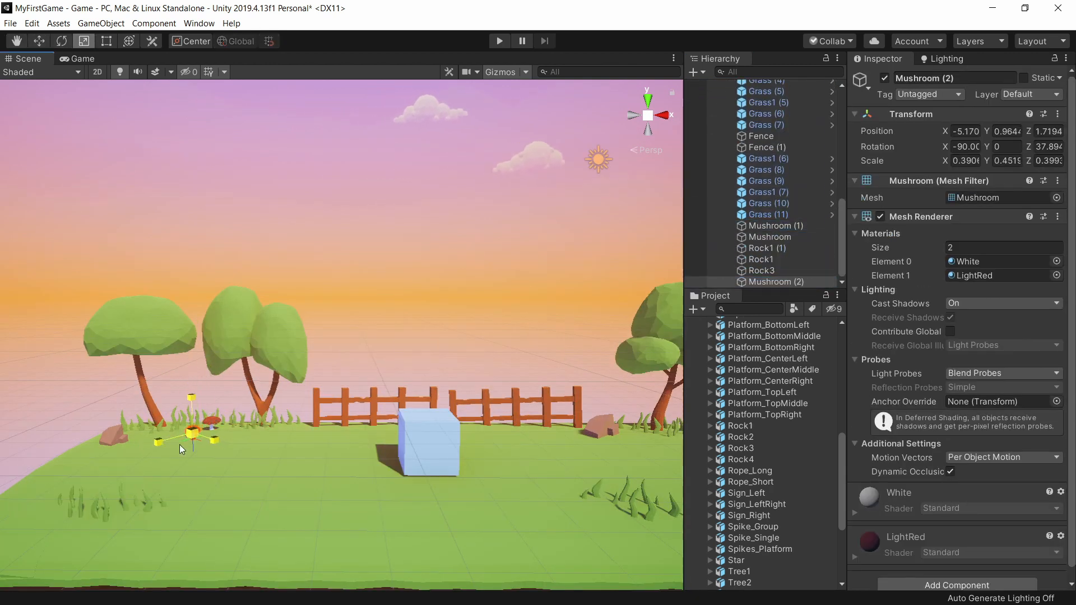
left_click_drag(183, 442, 175, 448)
key("f")
key("w")
scroll(347, 348, "up", 3)
left_click_drag(346, 349, 404, 321, "alt")
right_click_drag(403, 322, 526, 438)
scroll(336, 294, "down", 5)
middle_click_drag(335, 294, 494, 321)
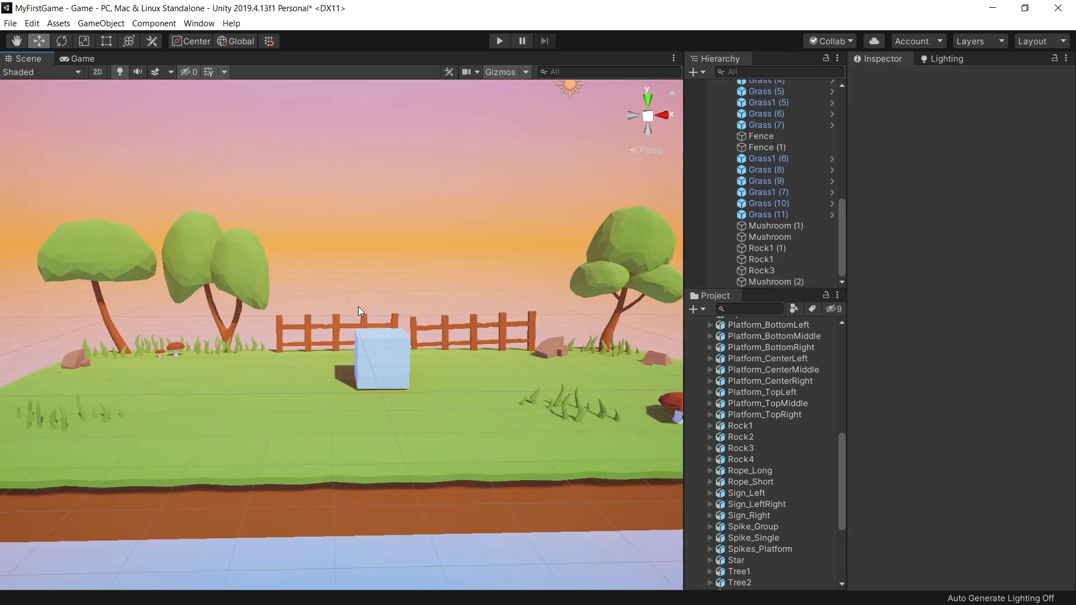
Place a Rock4 model at the fence's left end, at X -2.65, Y 0.21, Z 2.2, rotate it, and group it under Environment
scroll(358, 307, "up", 4)
left_click(590, 395)
key("r")
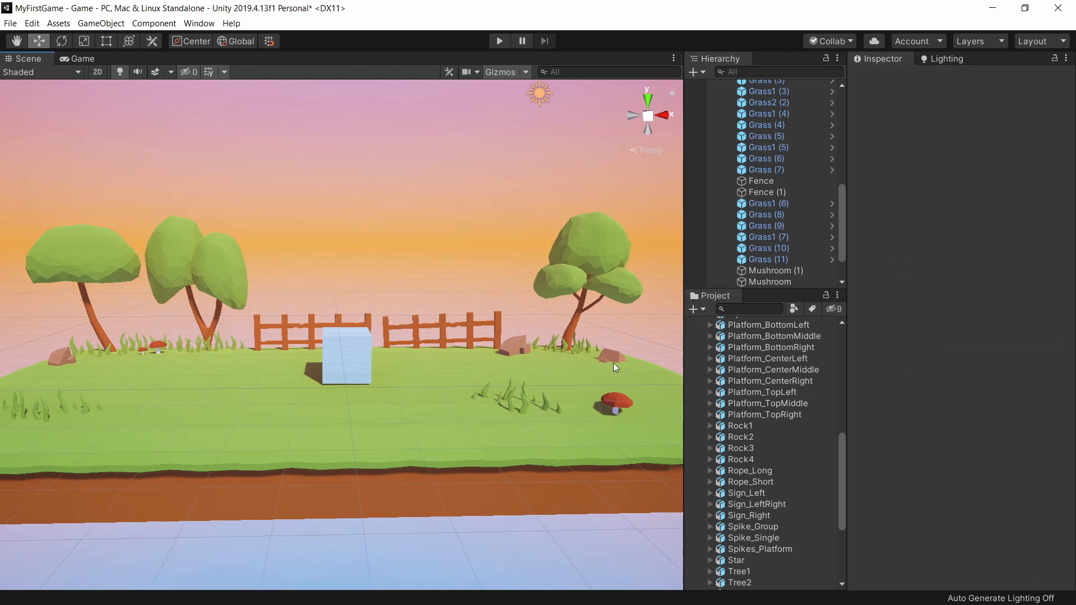
scroll(749, 373, "down", 3)
key("ctrl+s")
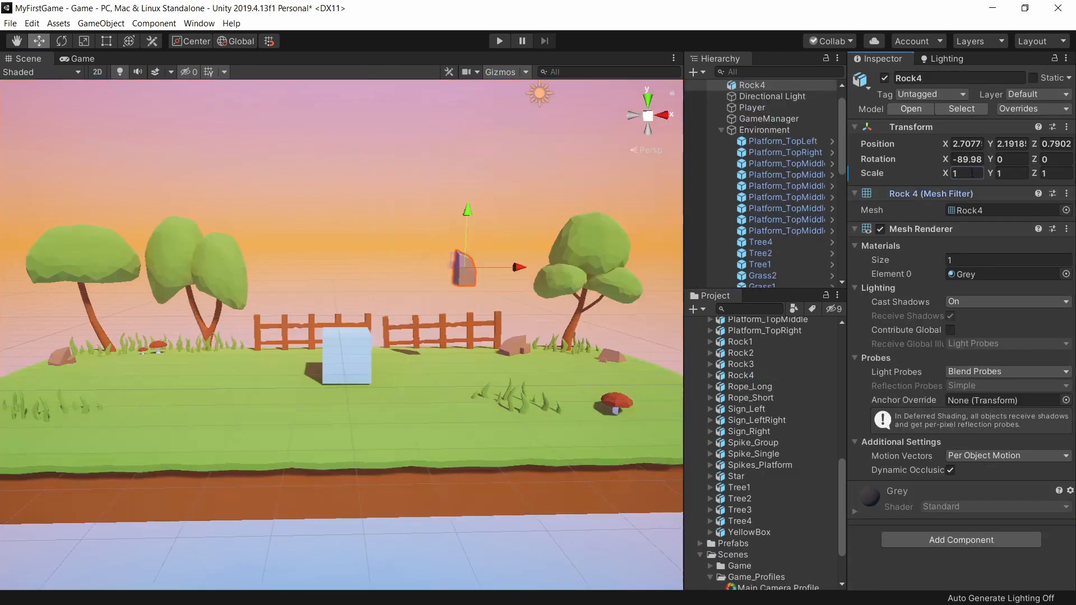
left_click_drag(203, 361, 220, 360)
key("w")
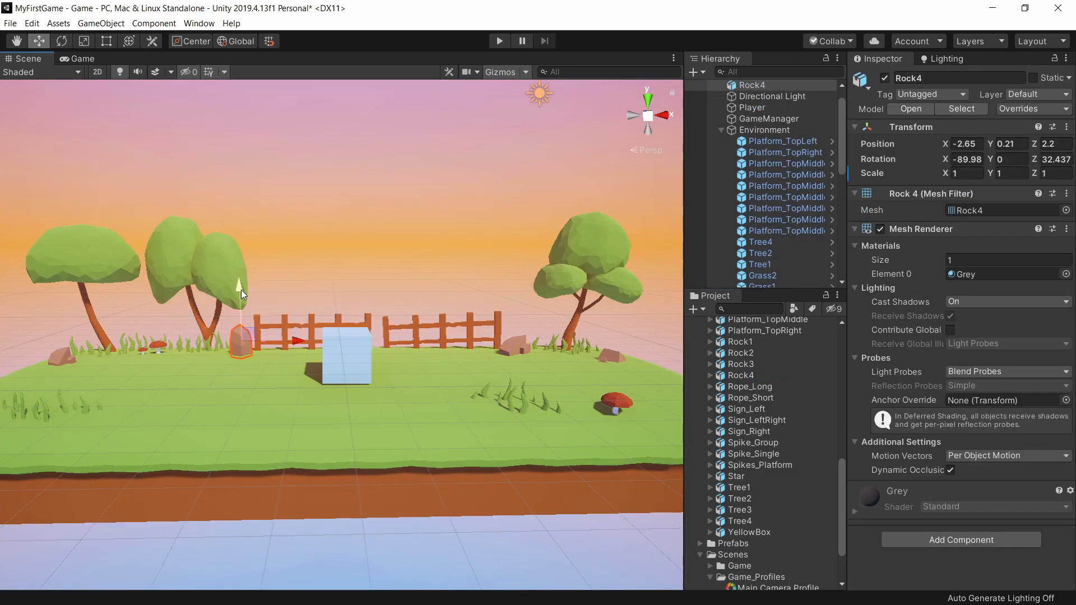
left_click(310, 291)
middle_click_drag(573, 369, 525, 364)
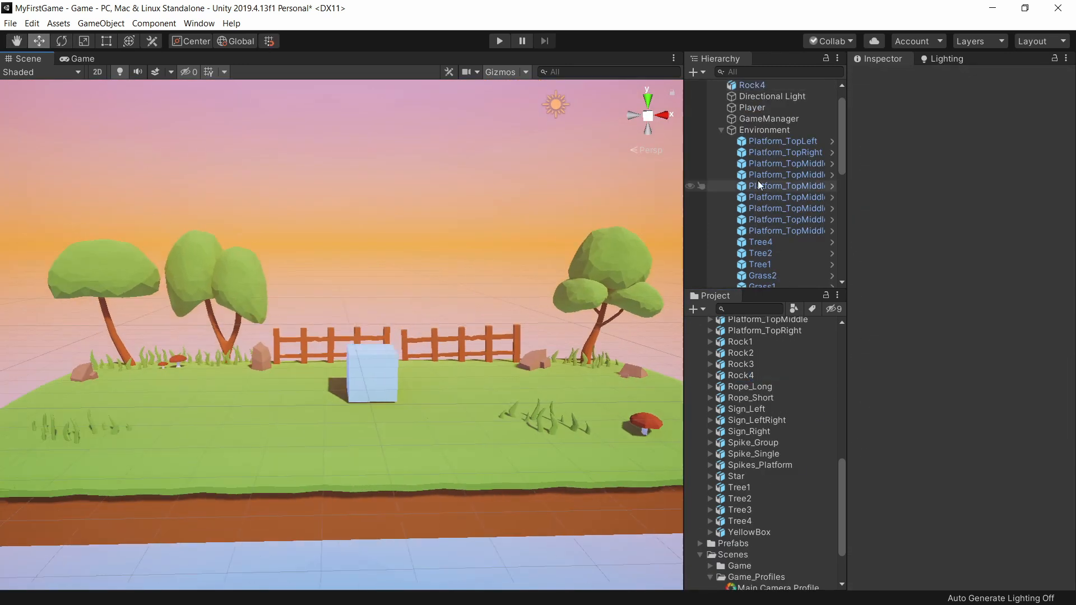
left_click(758, 185)
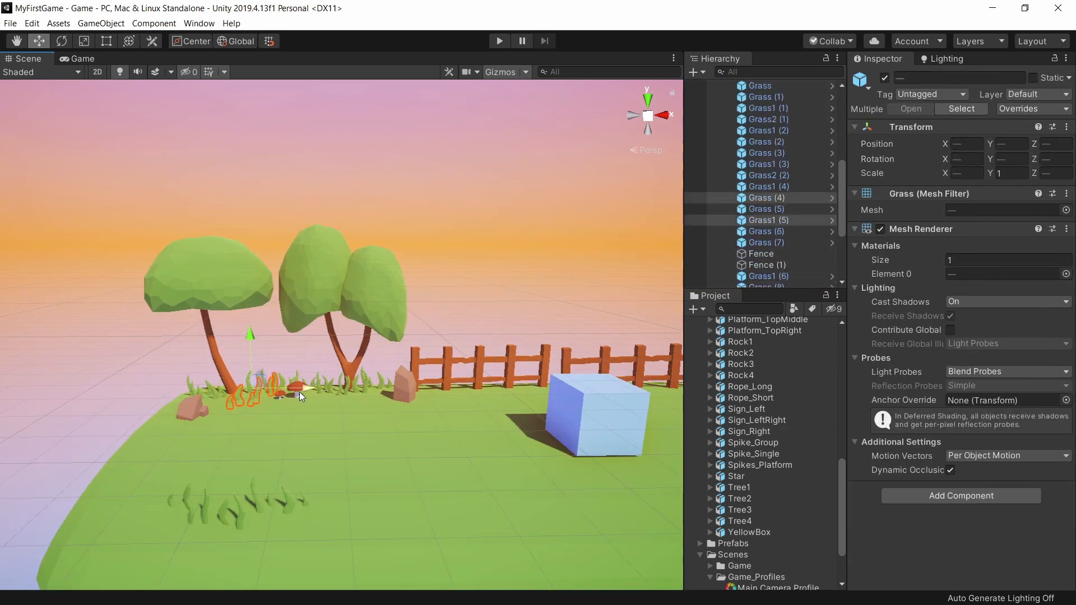
Duplicate Grass and Grass1 clumps, then position and rotate the copies around the rock near the platform's left edge
key("ctrl+d")
left_click_drag(258, 413, 268, 416)
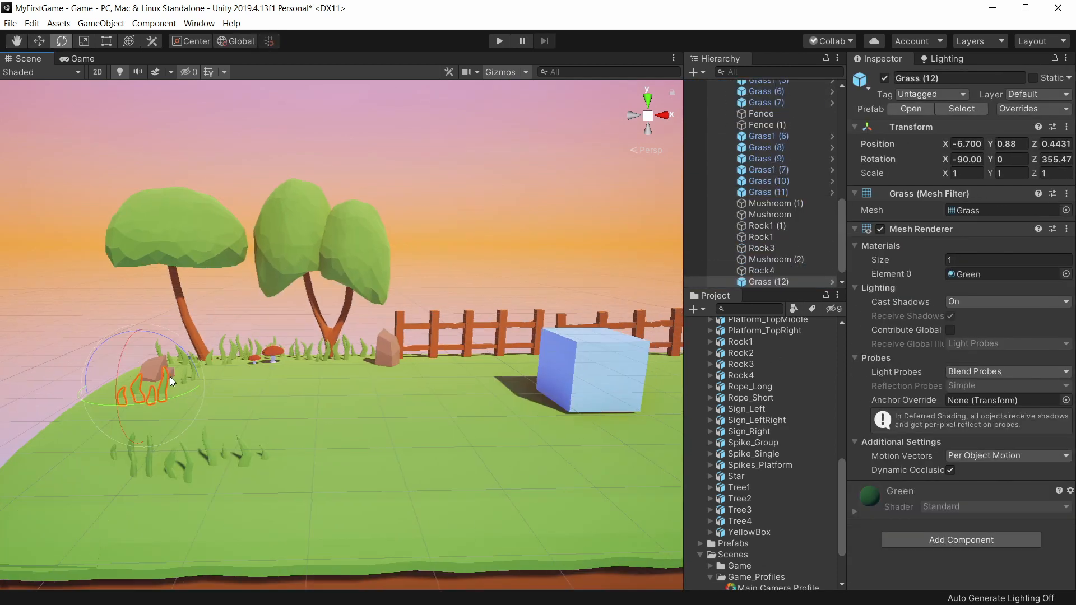
left_click_drag(127, 324, 127, 329)
key("r")
key("e")
left_click_drag(152, 393, 152, 369)
left_click(206, 356)
left_click(147, 381)
Duplicate a Grass1 clump twice, place and rotate the copies beside the rock at the fence's left end, and narrow the last to about 0.5
key("w")
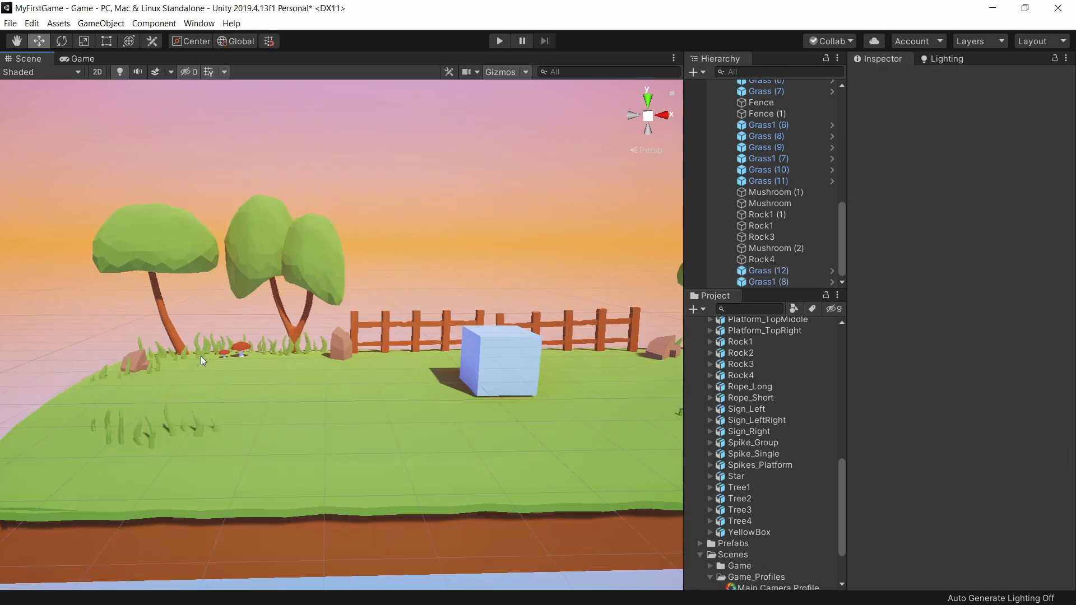
key("ctrl+d")
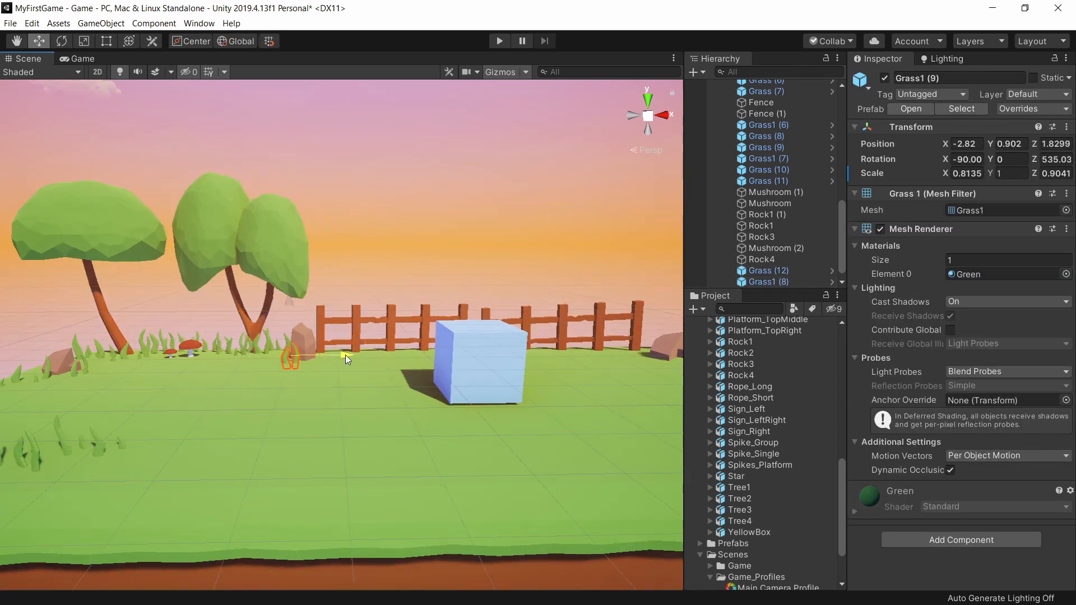
left_click(386, 278)
key("ctrl+d")
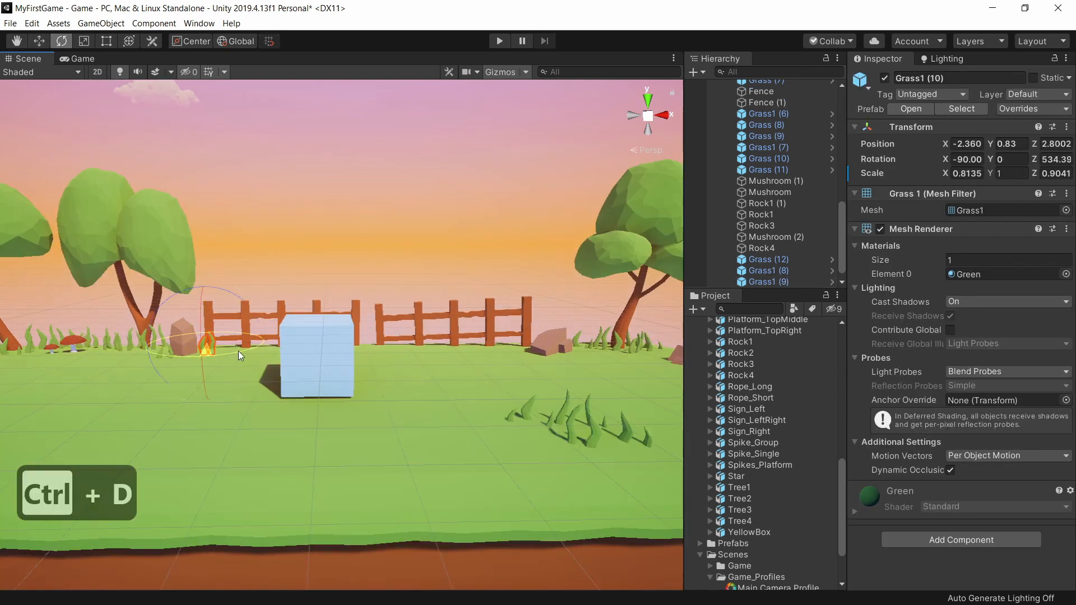
left_click_drag(238, 351, 264, 333)
scroll(222, 345, "down", 3)
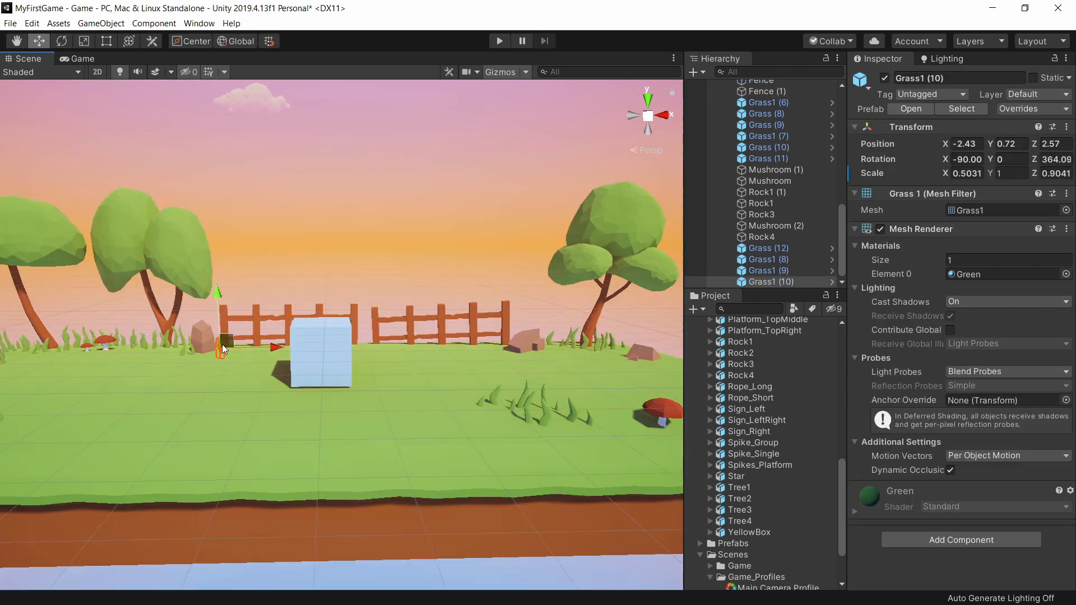
left_click(223, 343)
scroll(291, 306, "down", 4)
scroll(290, 306, "up", 3)
Duplicate the two Grass clumps near the front mushroom, move the copies to the rock at the fence's right end, and scale them to about 0.8
left_click(528, 397)
left_click(555, 405, "shift")
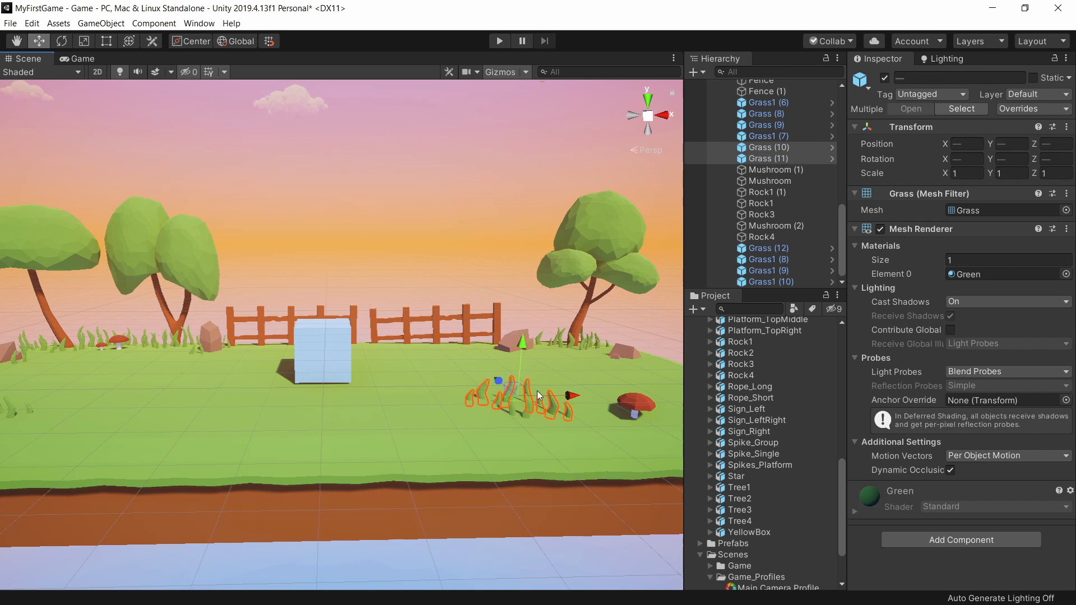
key("ctrl+d")
left_click_drag(510, 391, 499, 338)
key("r")
key("f")
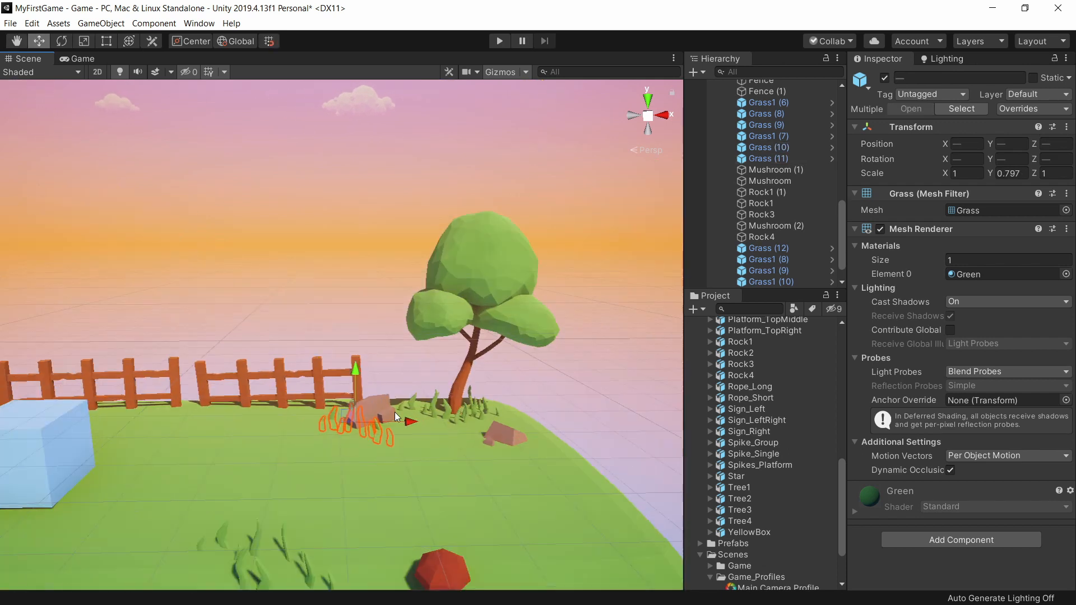
Rotate and reposition the two copied Grass clumps individually around the rock at the fence's right end, and save the scene
scroll(338, 342, "down", 3)
left_click(420, 349)
key("e")
left_click(457, 344)
left_click(457, 344)
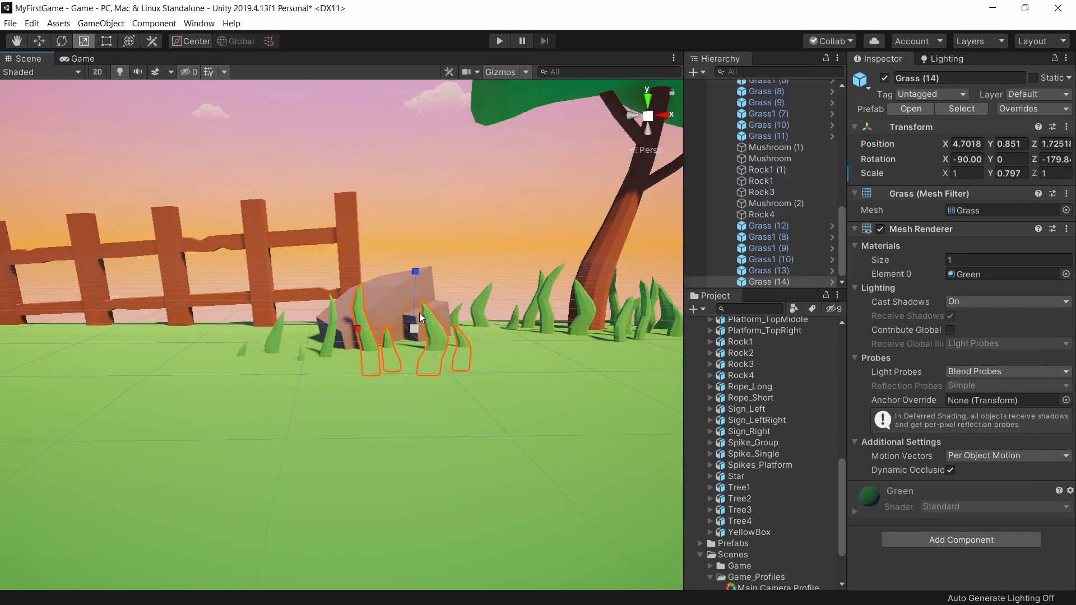
key("r")
left_click(254, 351)
key("e")
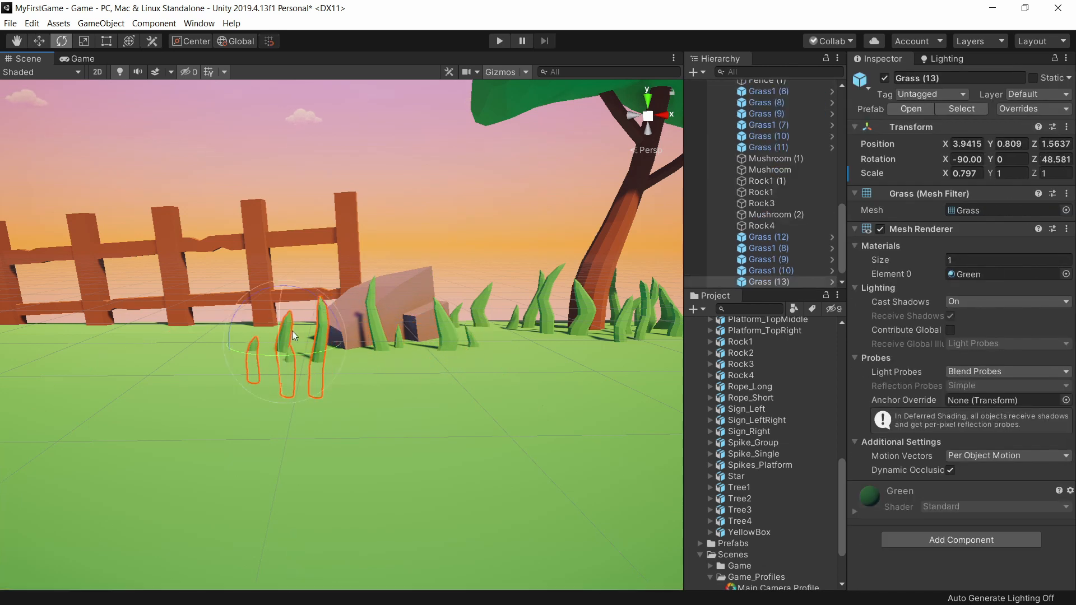
left_click(408, 244)
scroll(405, 330, "down", 8)
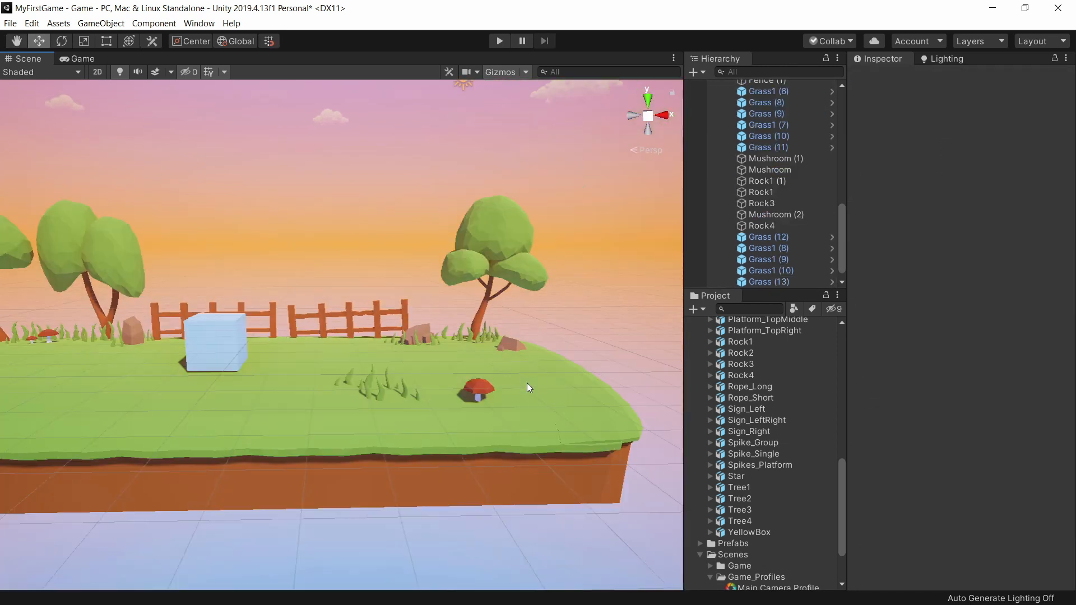
key("ctrl+s")
Collapse the Environment group, set the Directional Light's intensity to 2.2, and save the scene
scroll(784, 180, "up", 10)
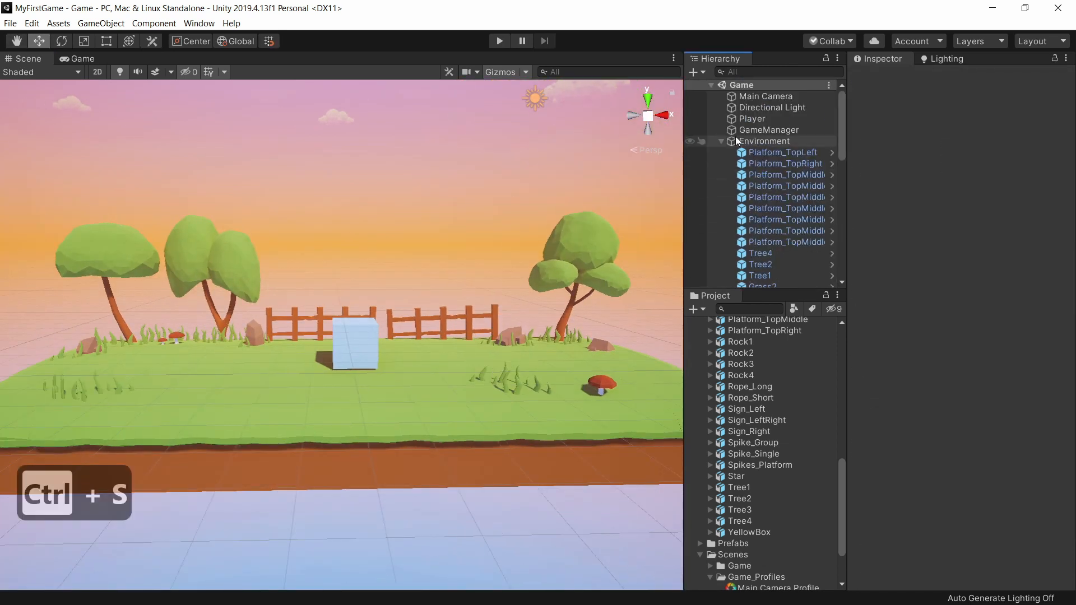
left_click(721, 140)
left_click(752, 107)
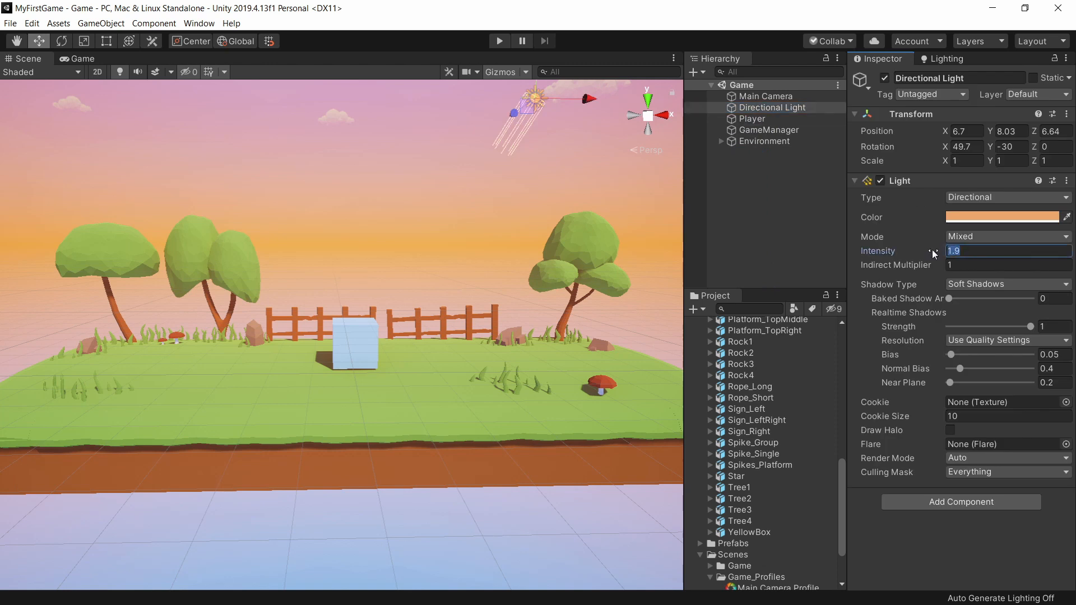
type("3")
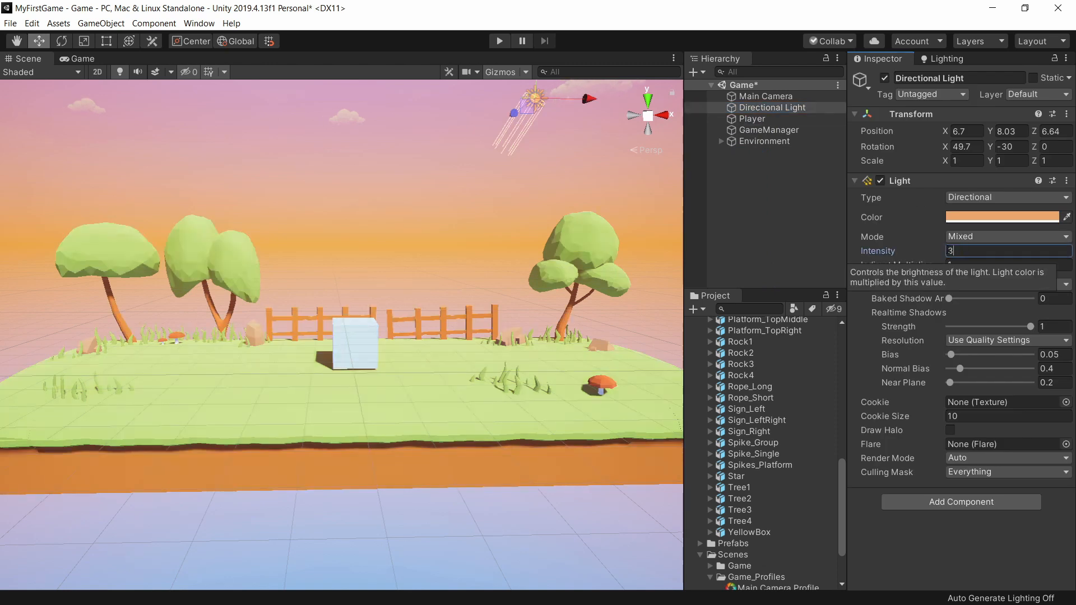
type("2.2")
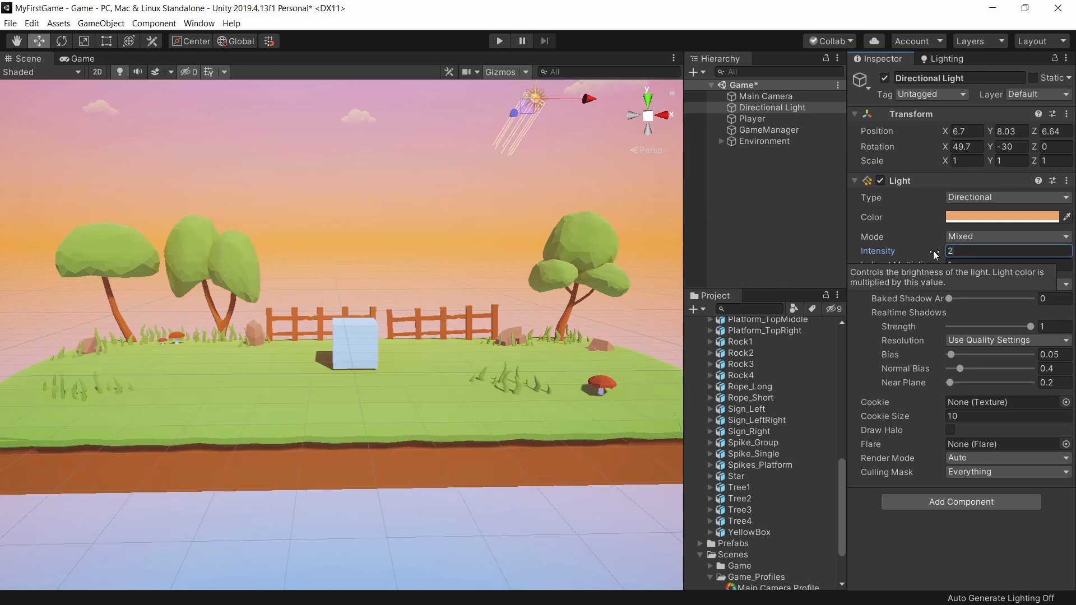
key("ctrl+s")
scroll(644, 177, "down", 1)
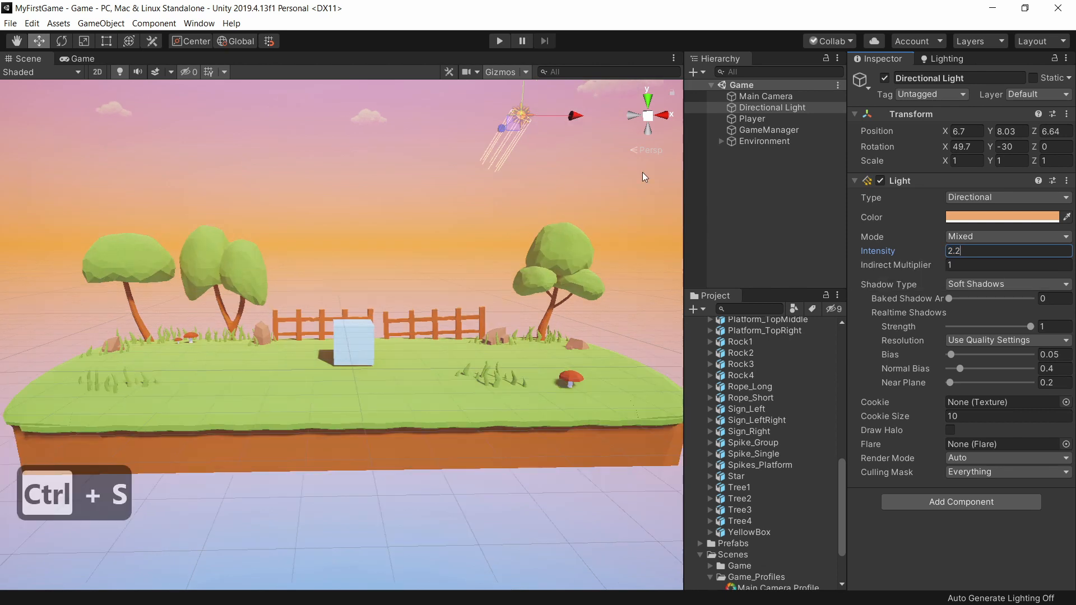
Change the Player material's albedo to a deep blue, save the scene, and briefly play-test the game
left_click(732, 118)
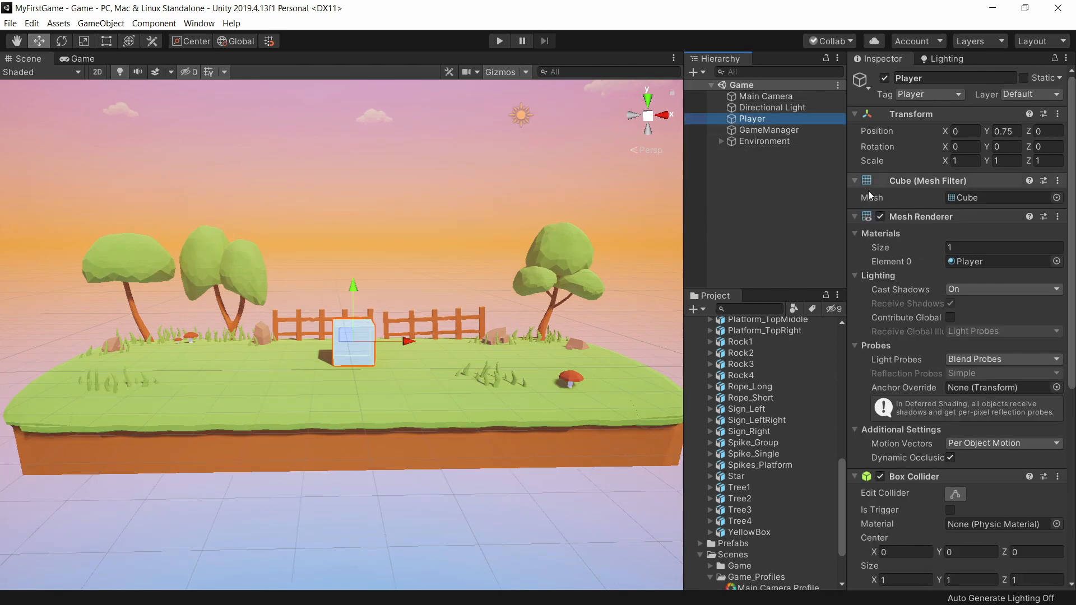
left_click(965, 265)
left_click(734, 323)
left_click(955, 141)
mouse_move(103, 108)
left_mouse_down()
mouse_move(113, 147)
mouse_move(103, 141)
mouse_move(123, 128)
left_mouse_up()
mouse_move(24, 155)
left_mouse_down()
mouse_move(34, 174)
mouse_move(22, 160)
left_mouse_up()
left_click_drag(126, 116, 106, 126)
key("ctrl+s")
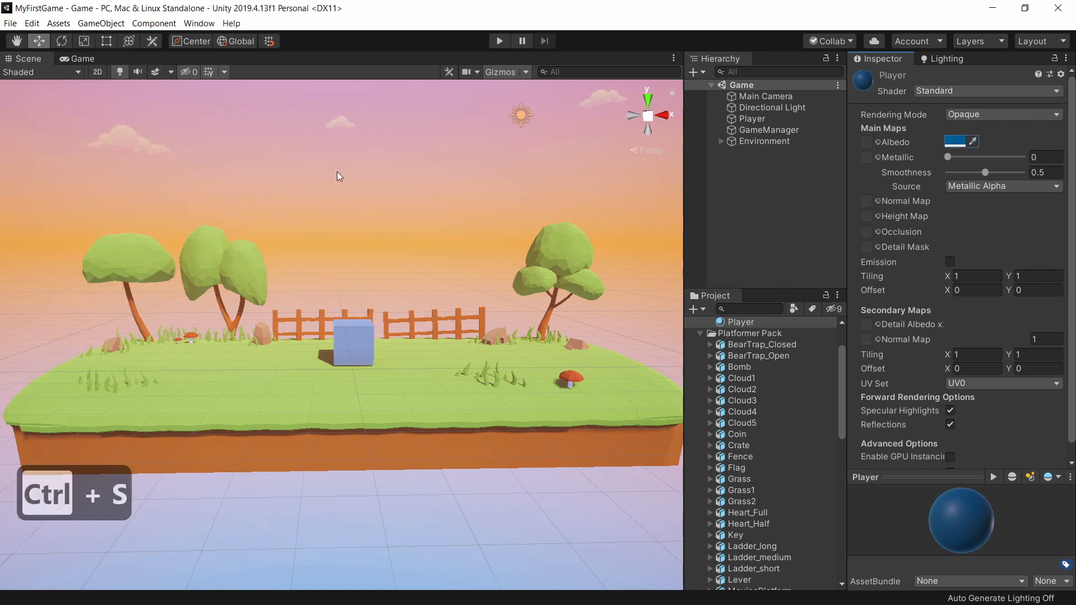
key("ctrl+p")
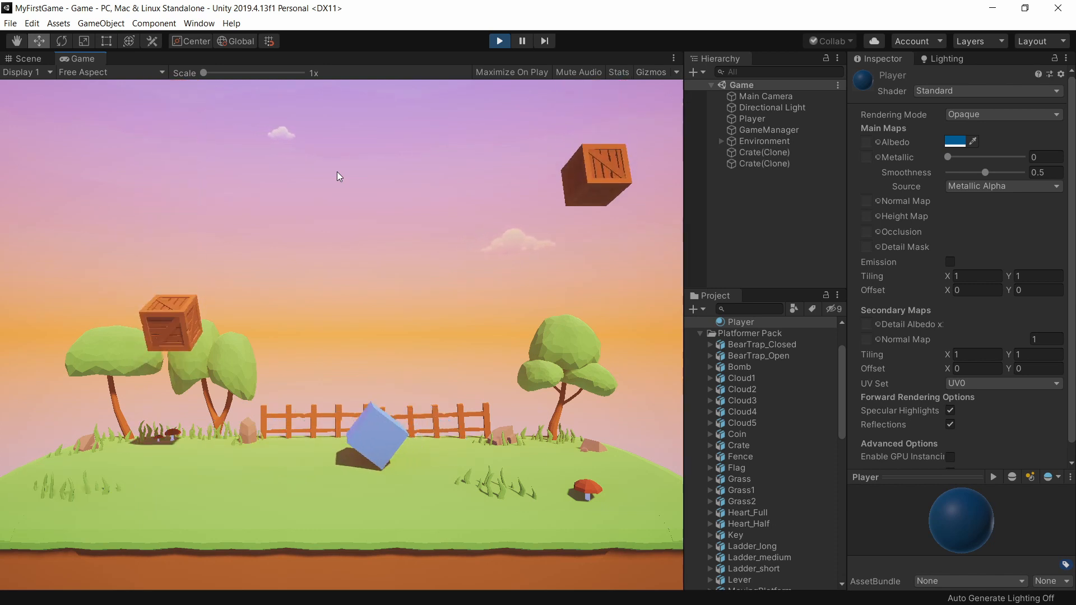
key("ctrl+p")
Set the Main Camera's Post-process Layer anti-aliasing mode to Subpixel Morphological Anti-aliasing and save the scene
left_click(732, 98)
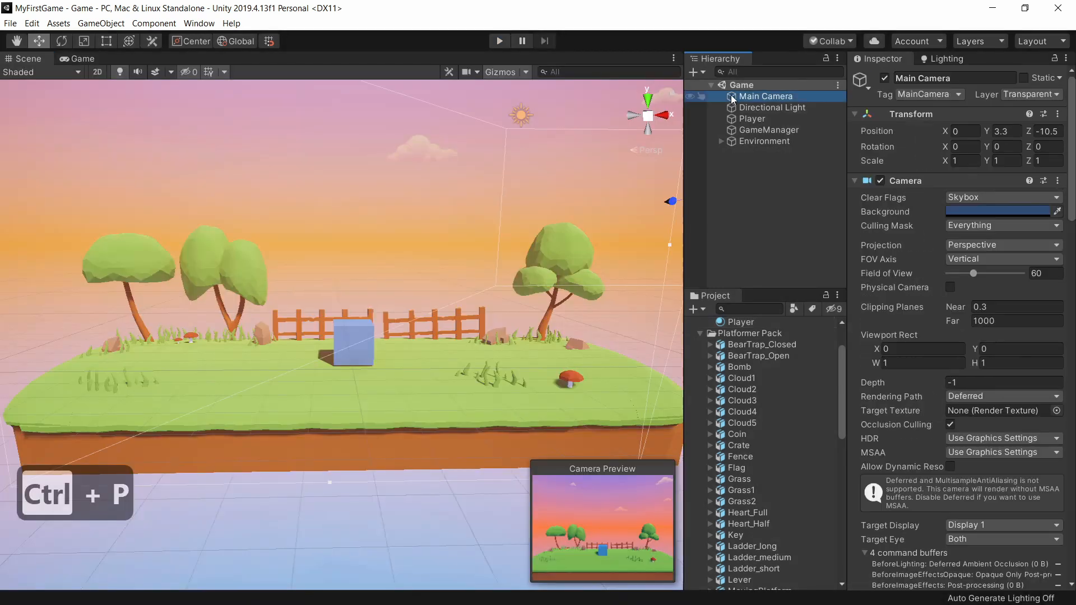
left_click_drag(1073, 216, 1073, 572)
left_click(1034, 404)
left_click(966, 447)
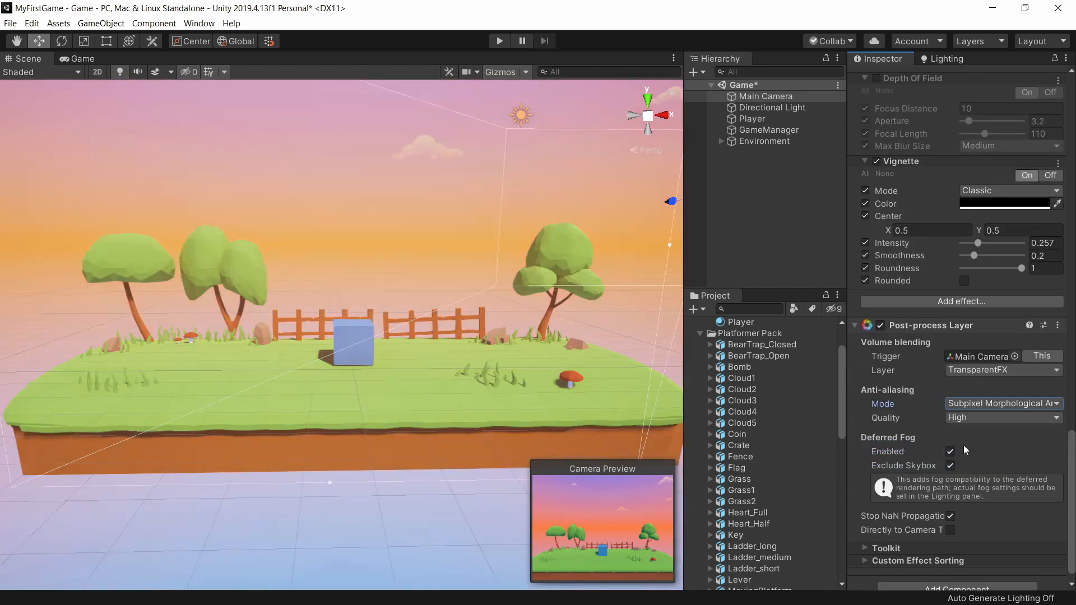
key("ctrl+s")
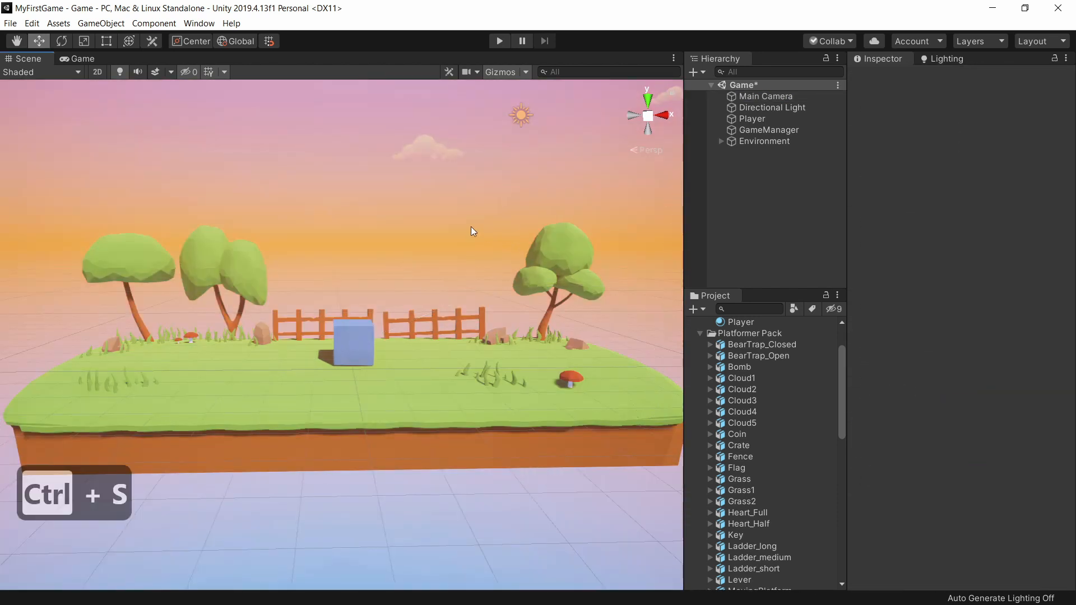
Play-test the game, roll the player cube in both directions among the falling crates, and stop
key("ctrl+p")
key("a")
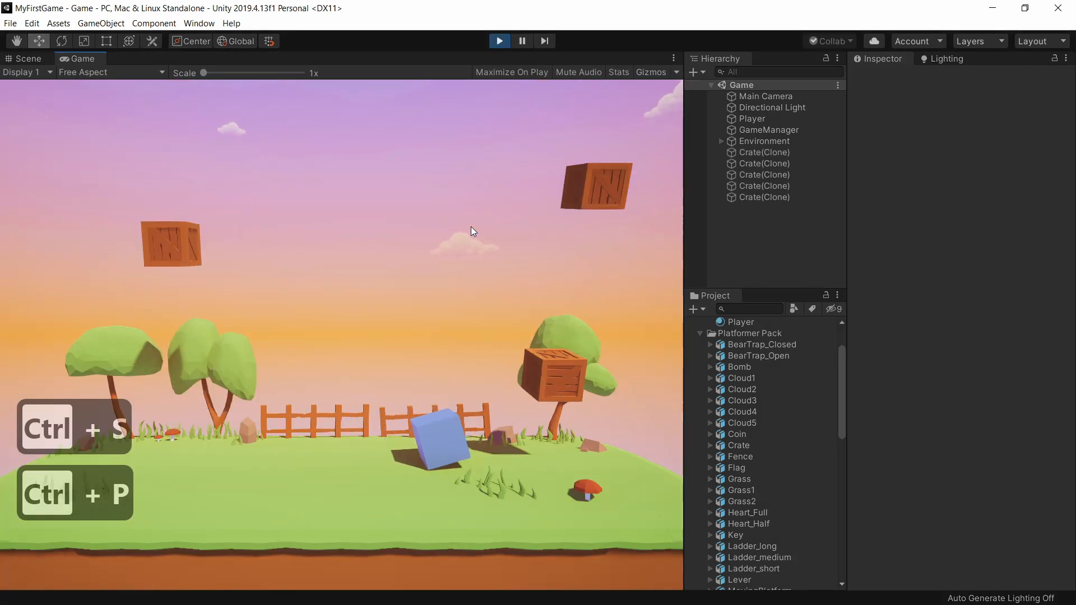
key("d")
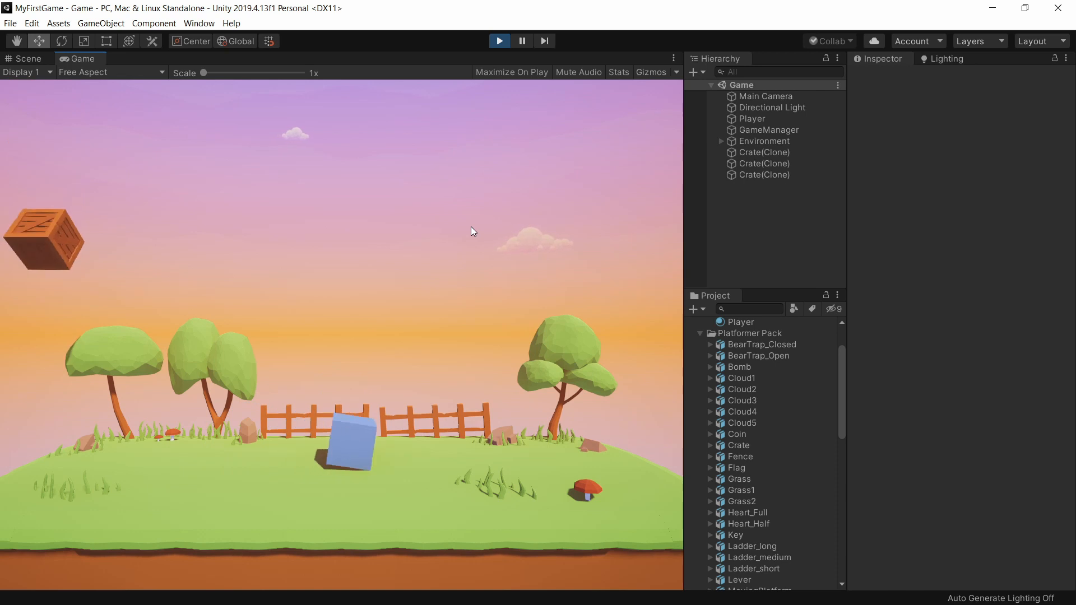
key("ctrl+p")
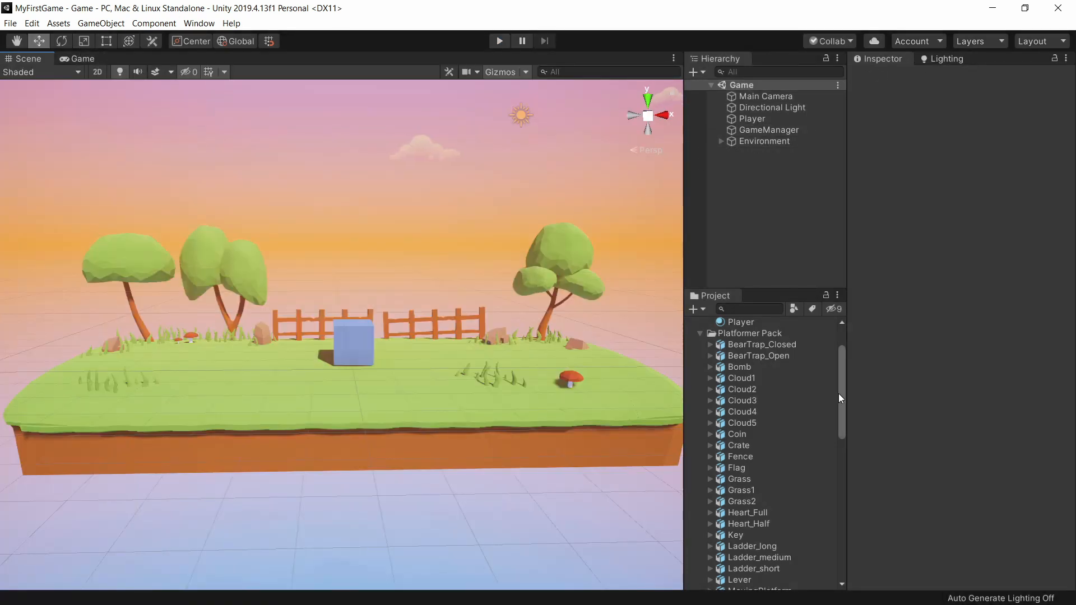
Collapse the Platformer Pack folder, expand Prefabs, and inspect the Crate prefab's tag
scroll(699, 382, "up", 2)
left_click(700, 392)
left_click(701, 403)
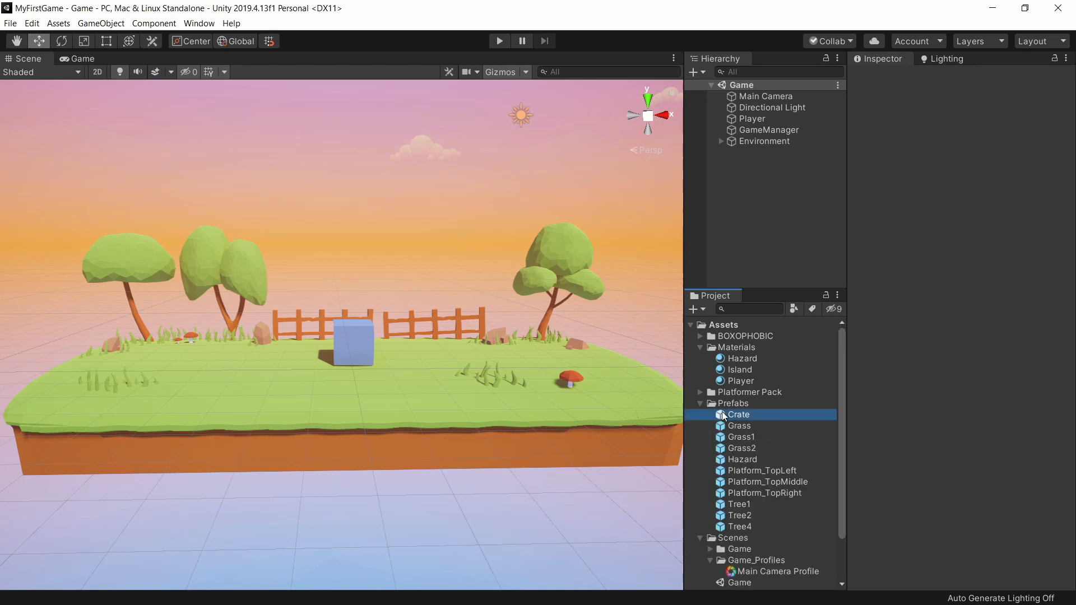
left_click(723, 416)
left_click_drag(840, 432, 846, 502)
key("ctrl+s")
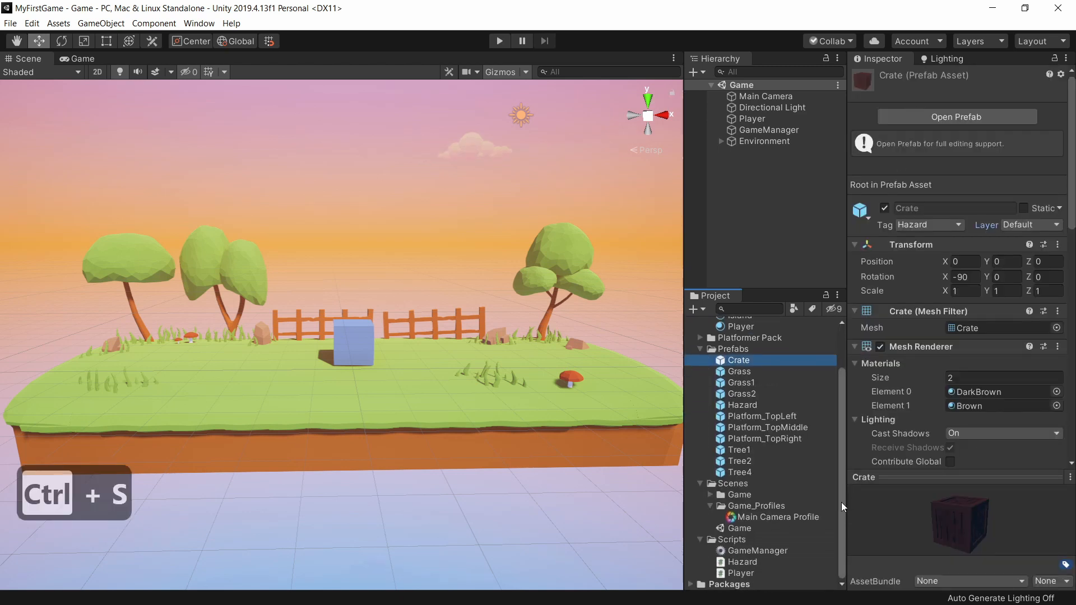
Switch to Visual Studio and add if (collision.gameObject.CompareTag("Player")) above the Destroy call in the Hazard script's OnCollisionEnter
left_click(747, 563)
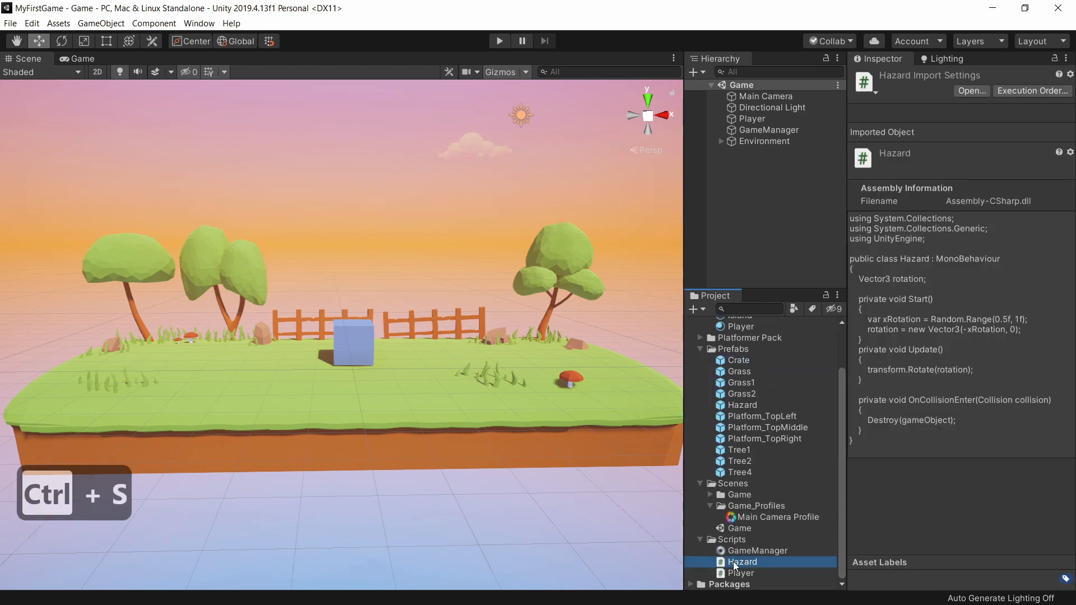
key("alt+Tab")
left_click(314, 392)
key("Return")
type("if (collision.gameObject.CompareTag(\"Player")
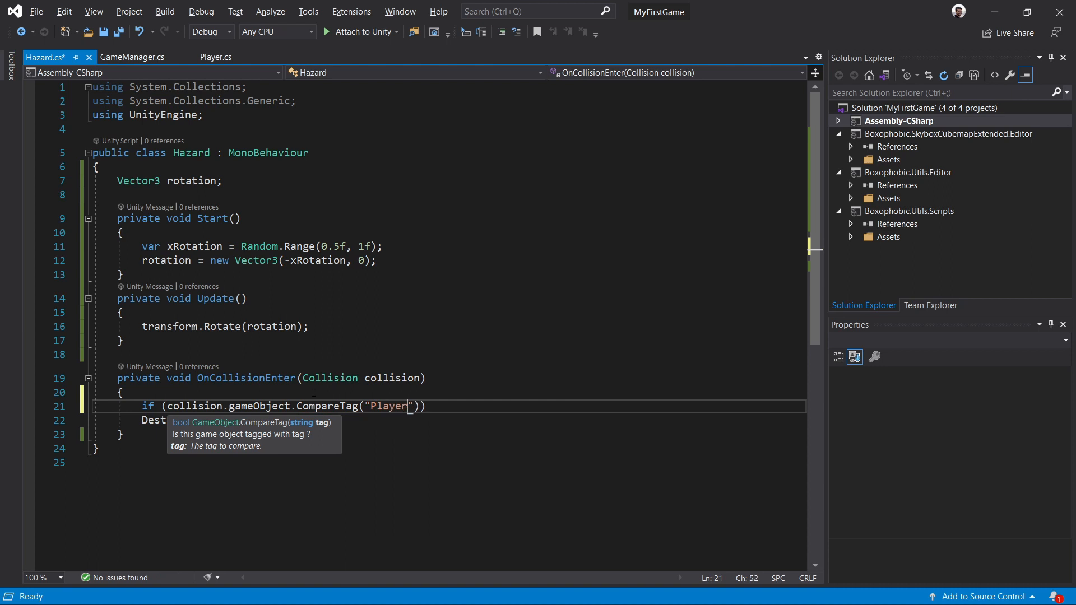
key("Escape")
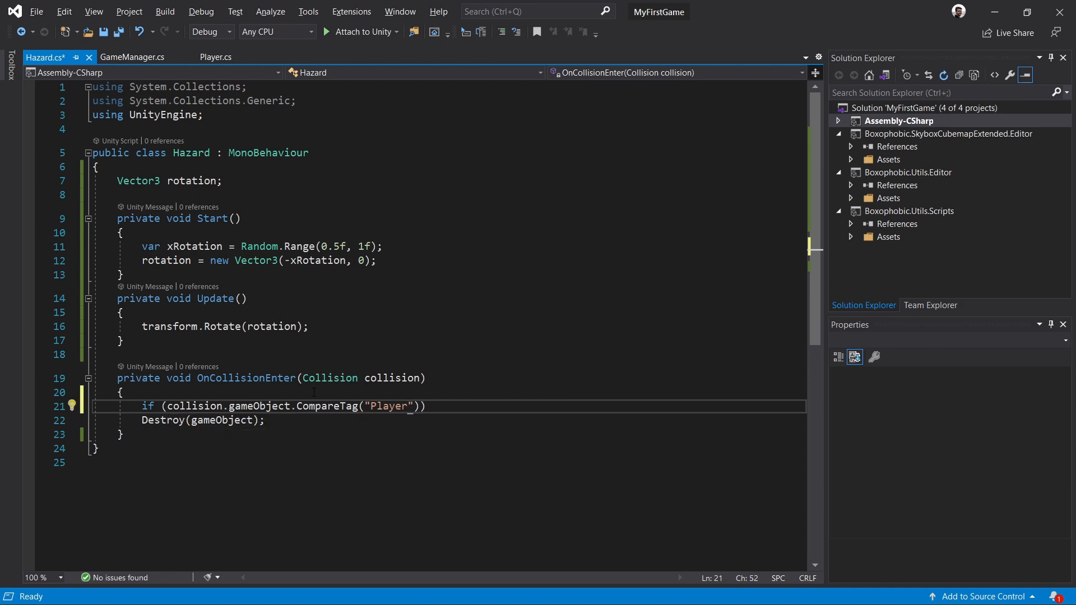
Change the condition to !collision.gameObject.CompareTag("Hazard"), indent the Destroy call beneath it, and save the Hazard script
key("ctrl+shift+Left")
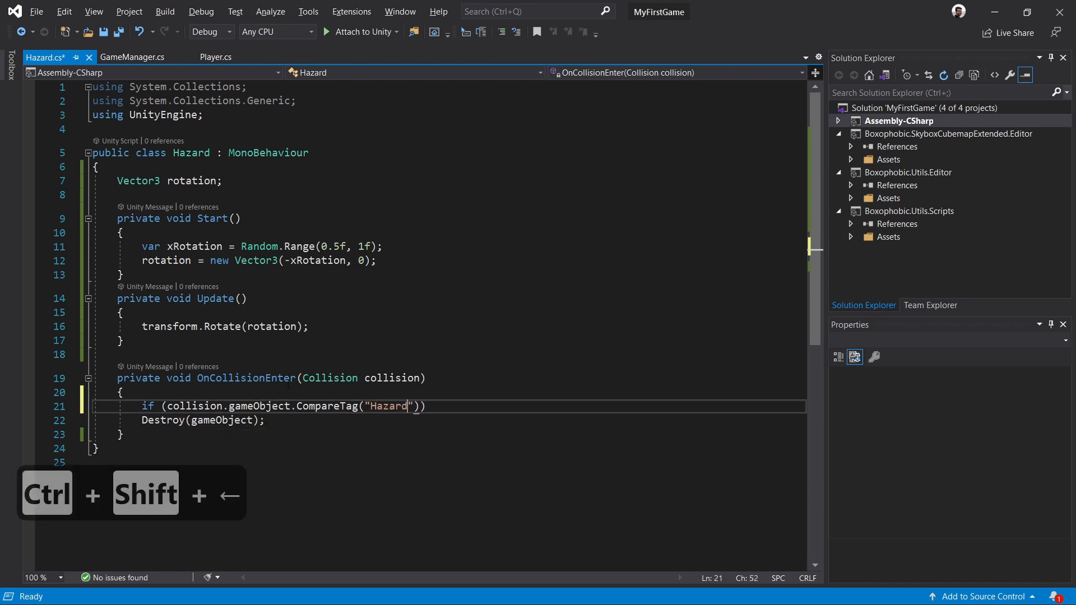
left_click(142, 420)
key("Tab")
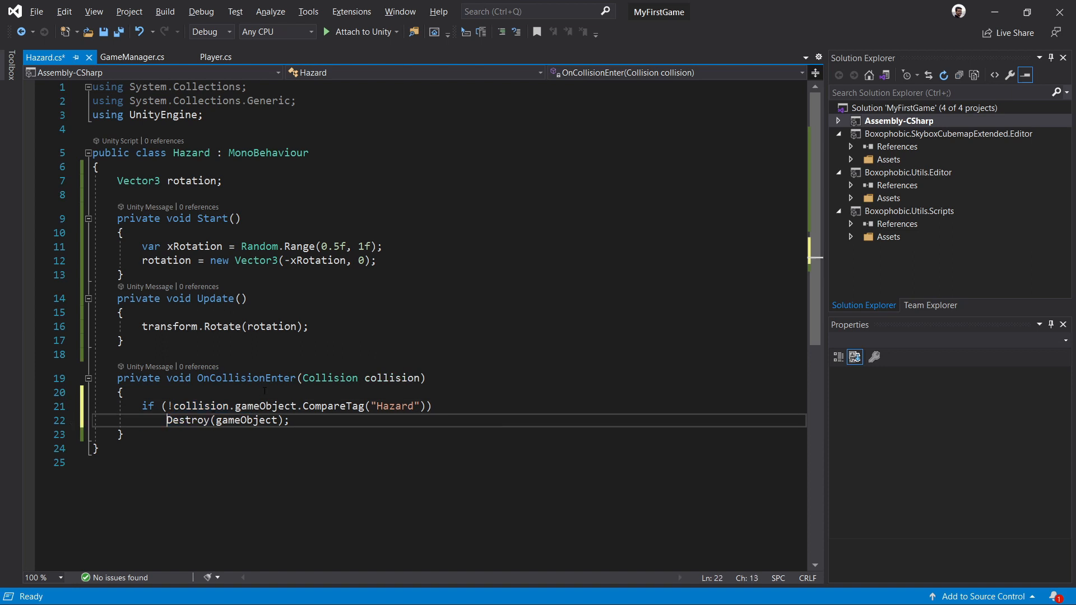
key("ctrl+s")
Play-test the crate collisions in Unity, steering the player cube in both directions, and stop the game
key("ctrl+p")
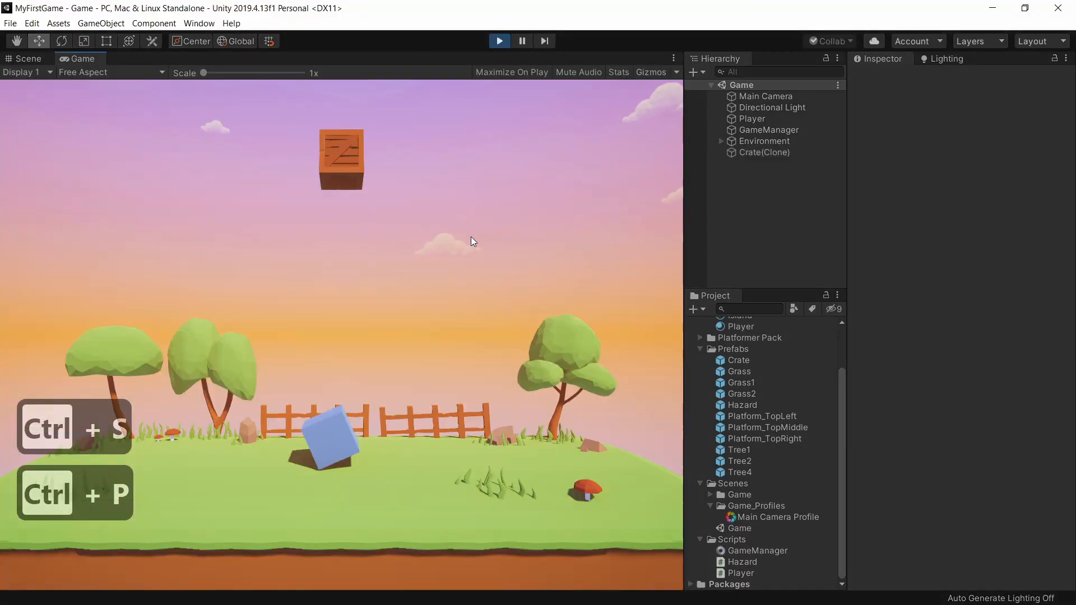
key("d")
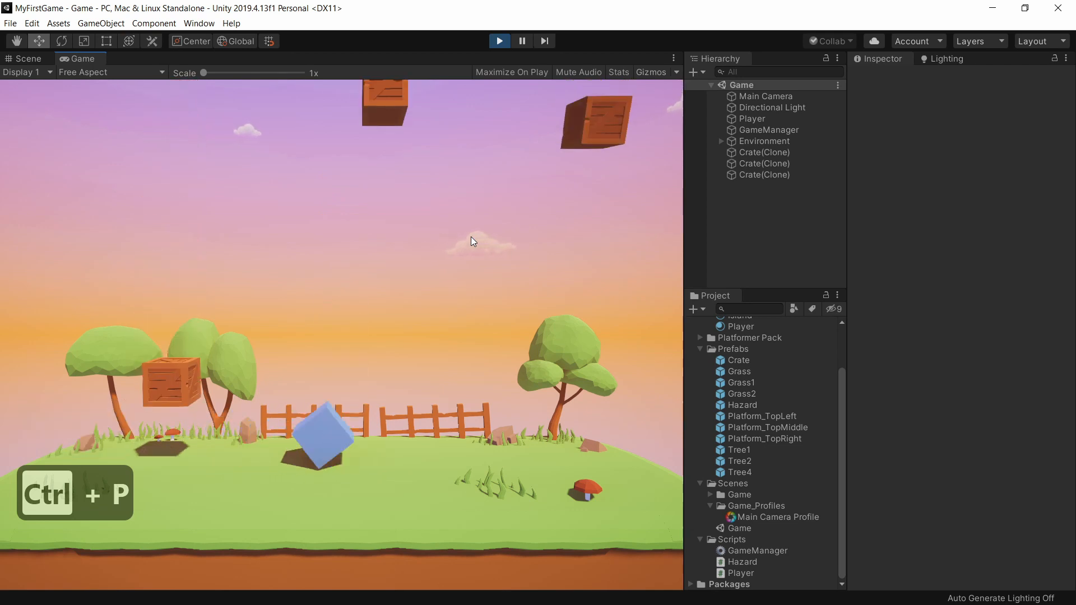
key("a")
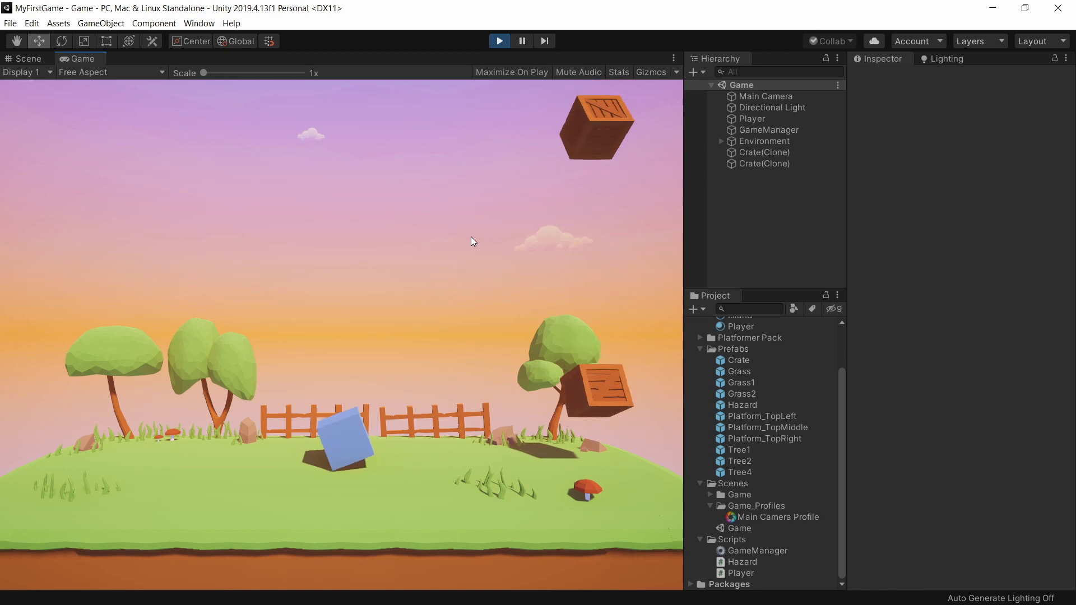
key("d")
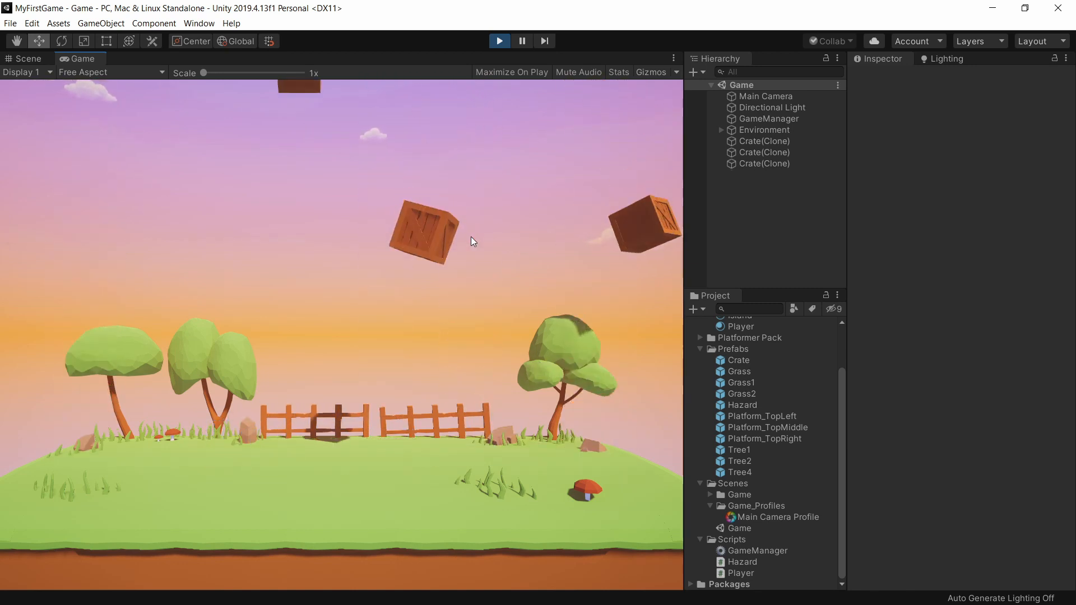
key("ctrl+p")
Add a Particle System effect object to the scene hierarchy
right_click(747, 187)
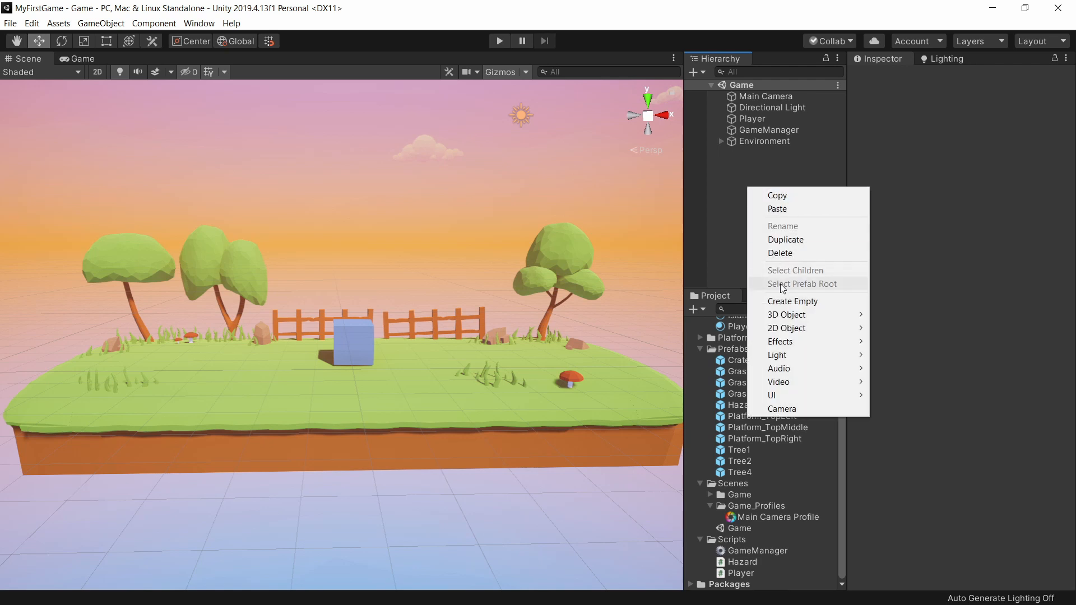
mouse_move(845, 315)
mouse_move(821, 344)
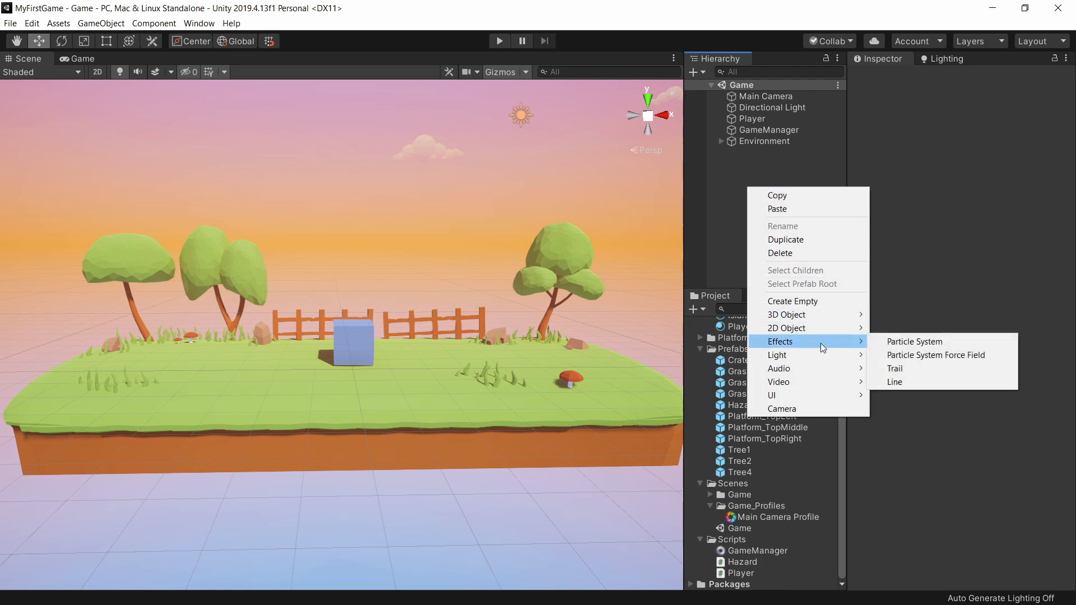
left_click(897, 342)
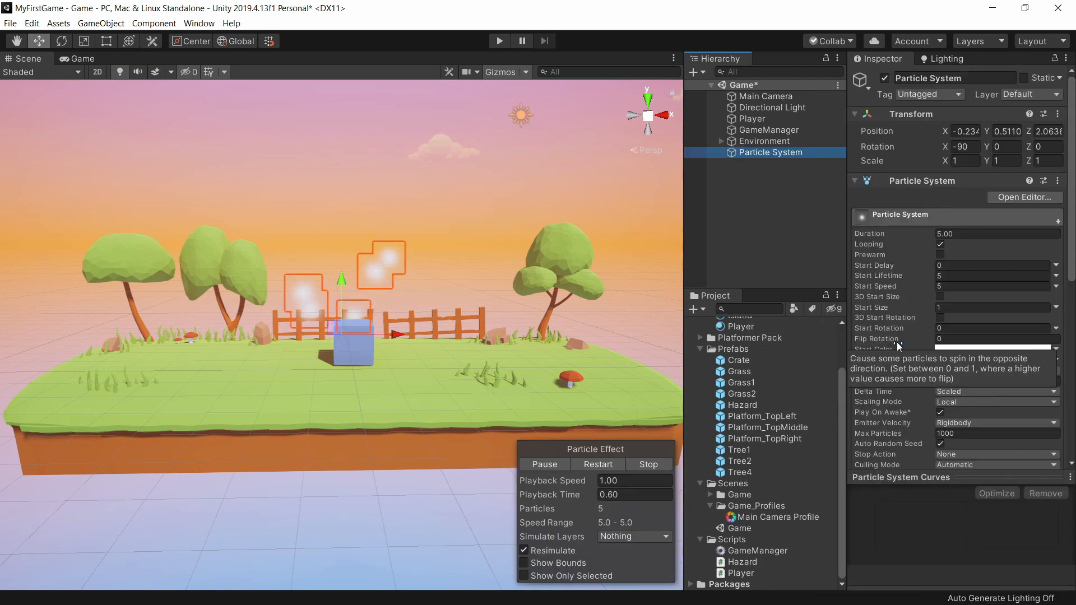
Set the particle system's position to 0, 0, 0 and its X rotation to 0, and save the scene
left_click(960, 132)
type("0")
key("Tab")
type("0")
key("Tab")
type("0")
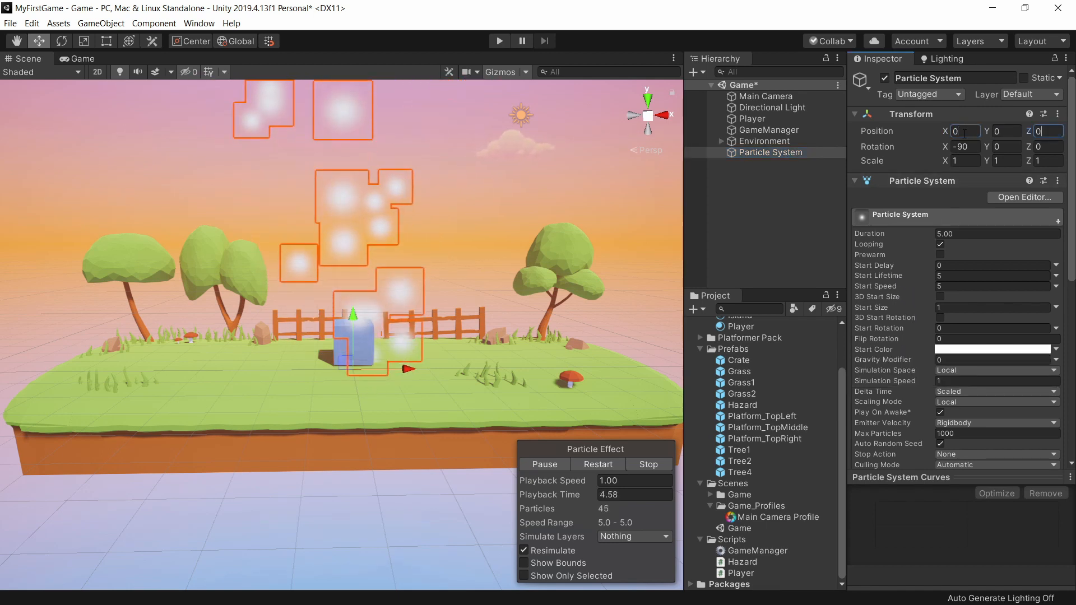
left_click(974, 147)
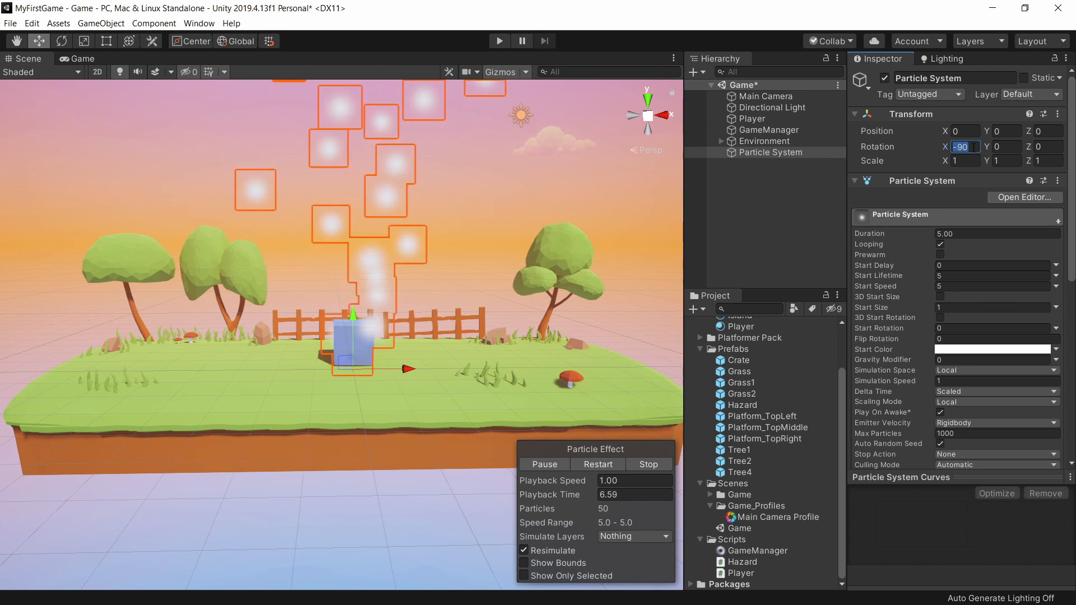
type("0")
key("Return")
key("ctrl+s")
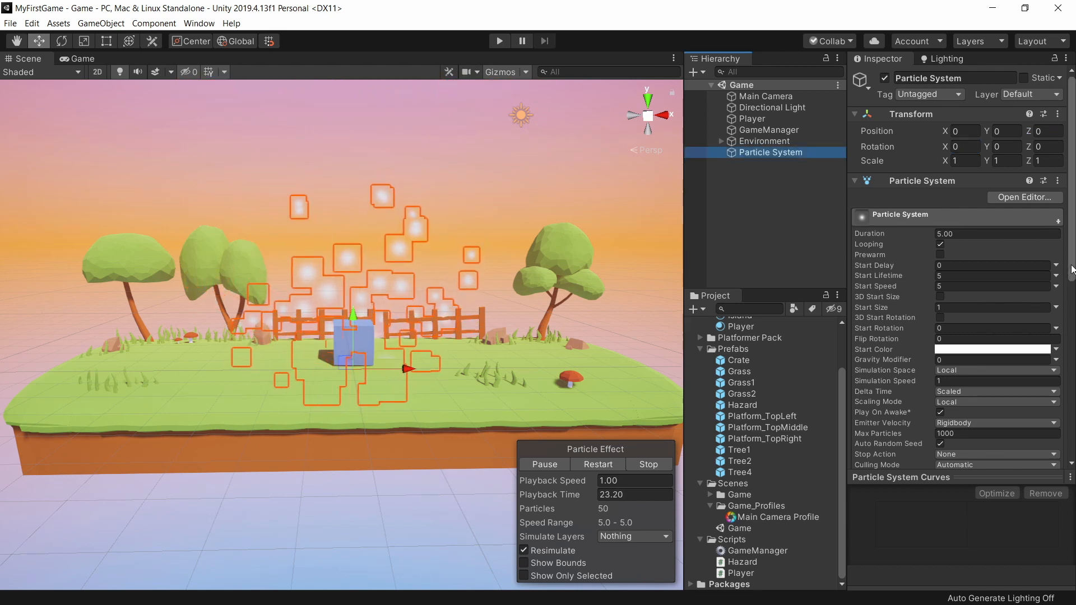
Set the particle renderer's Render Mode to Mesh with the Cube mesh and assign the Sprites-Default material
scroll(1072, 270, "down", 10)
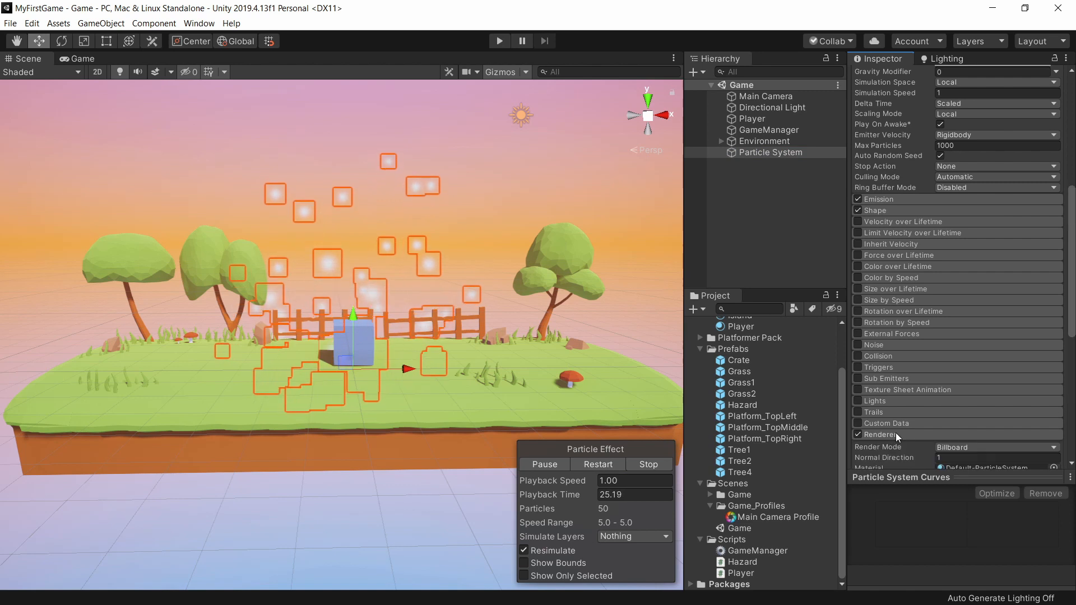
scroll(948, 397, "down", 6)
scroll(953, 325, "up", 3)
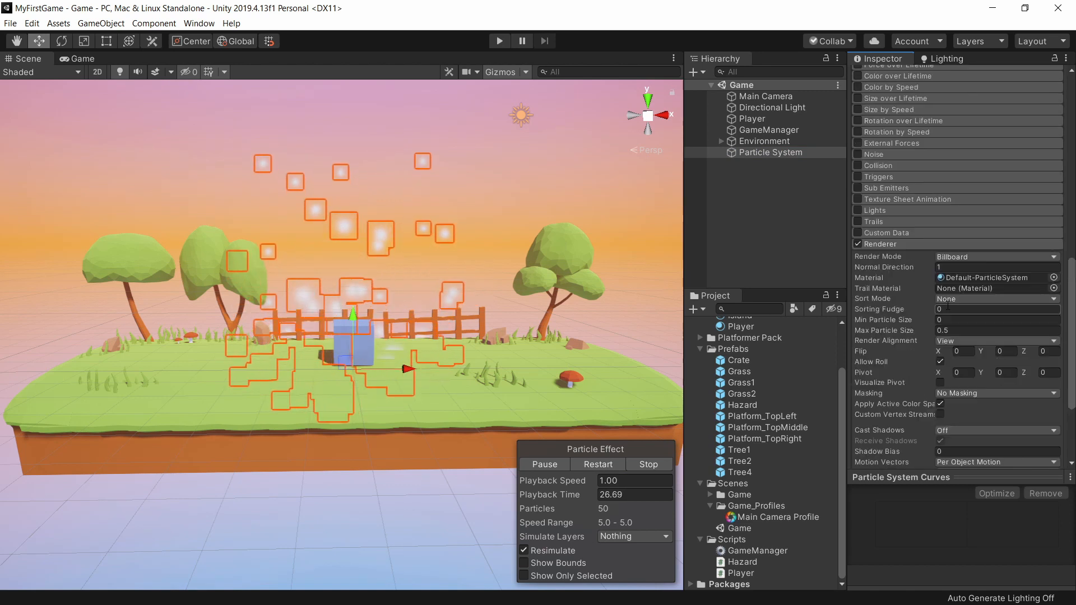
left_click(961, 258)
left_click(973, 326)
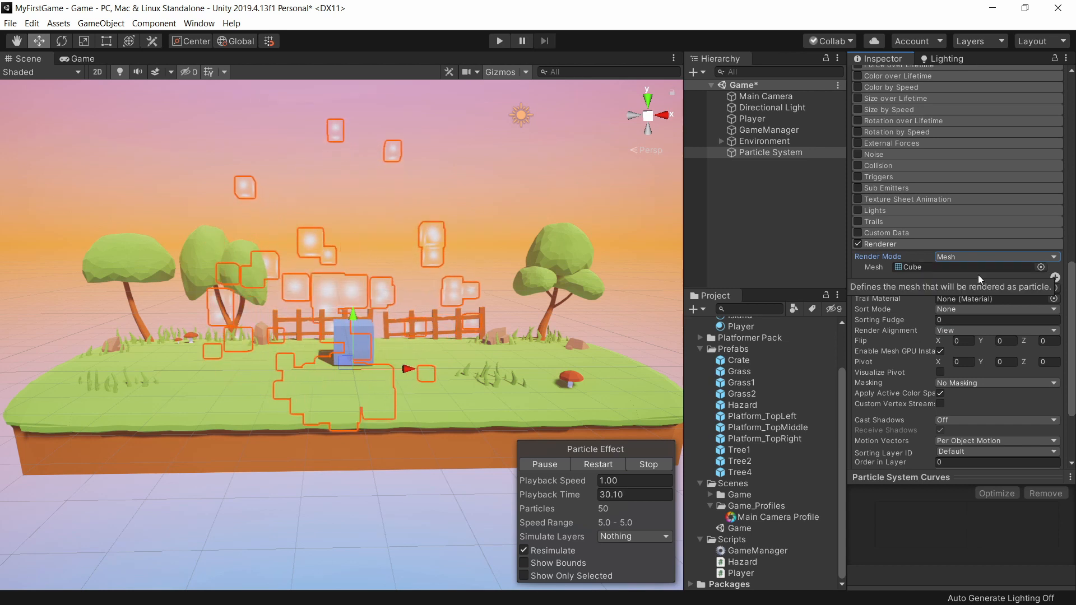
left_click(965, 286)
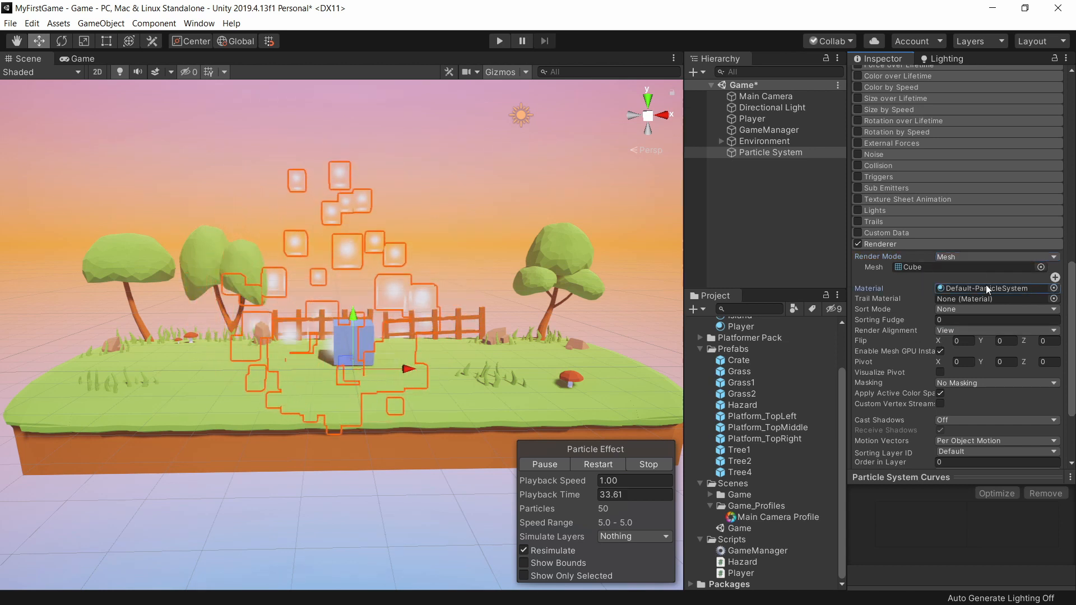
left_click(1053, 288)
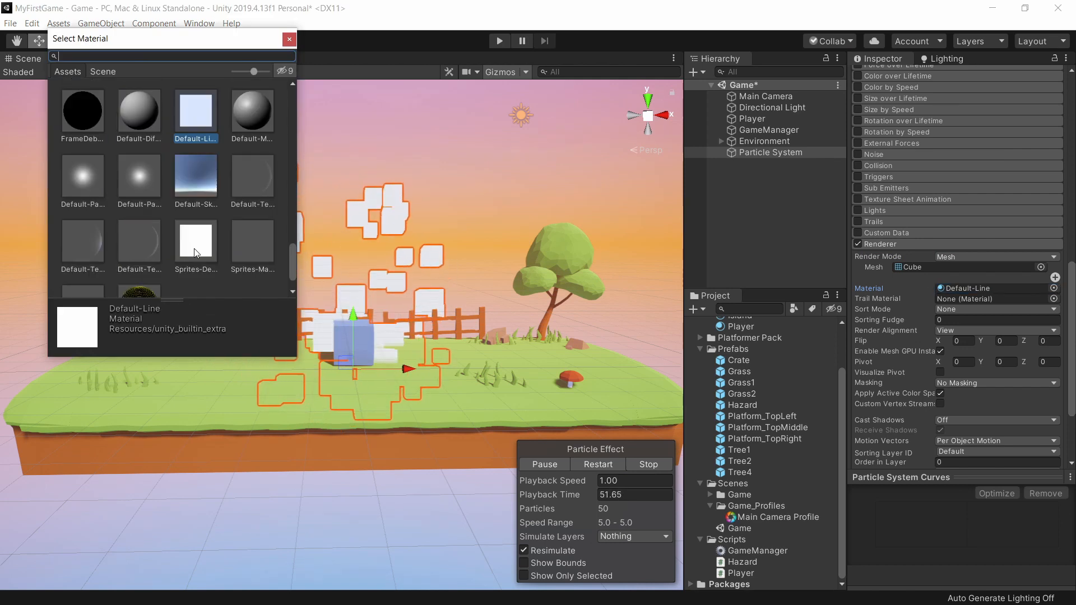
double_click(194, 247)
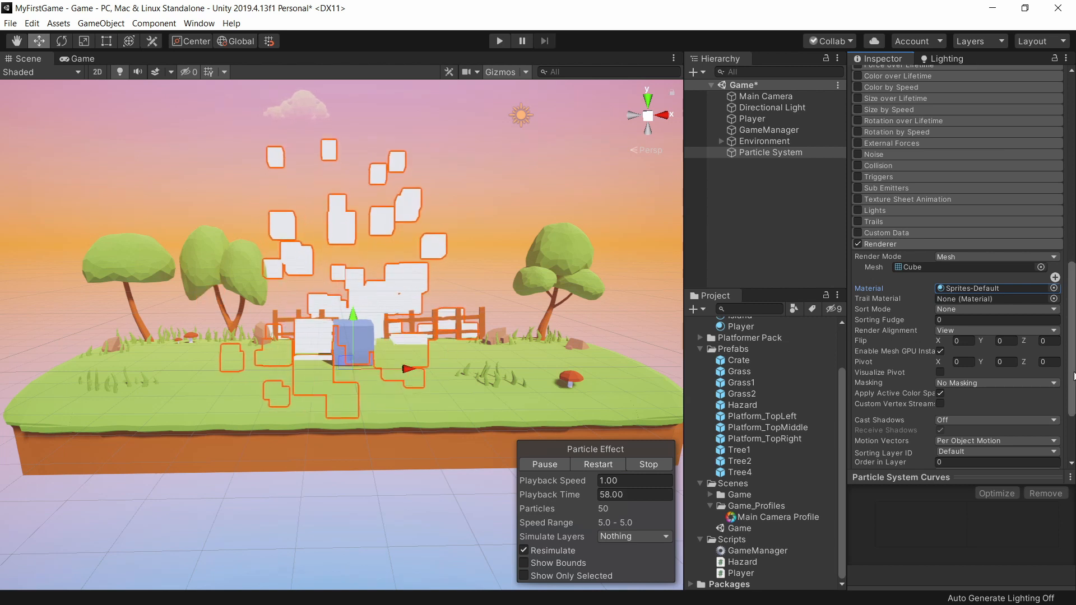
Set the particles' Start Size to 0.1
scroll(999, 212, "up", 15)
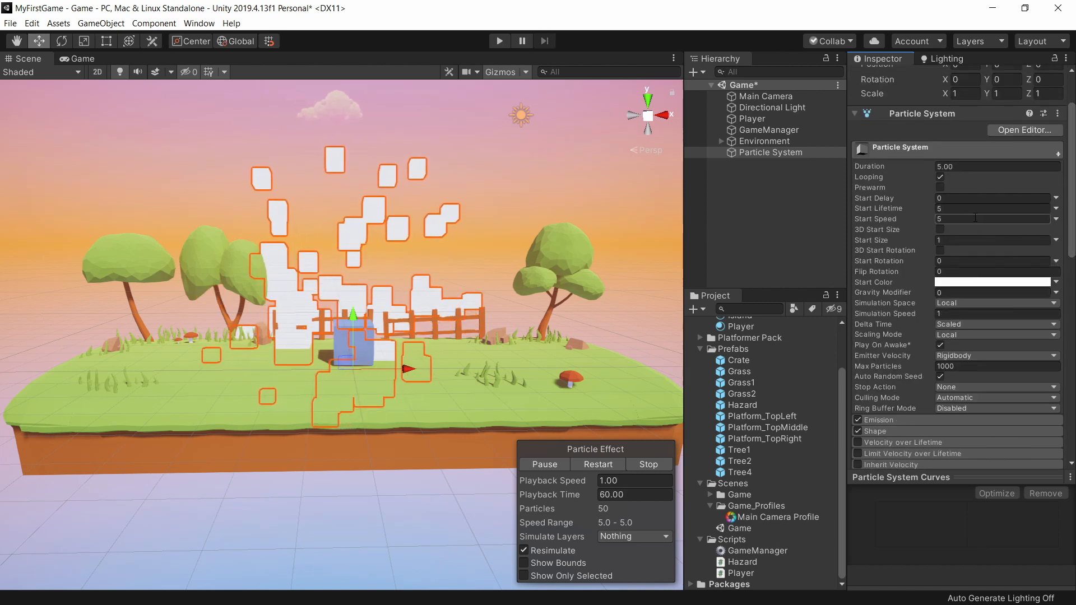
left_click(968, 240)
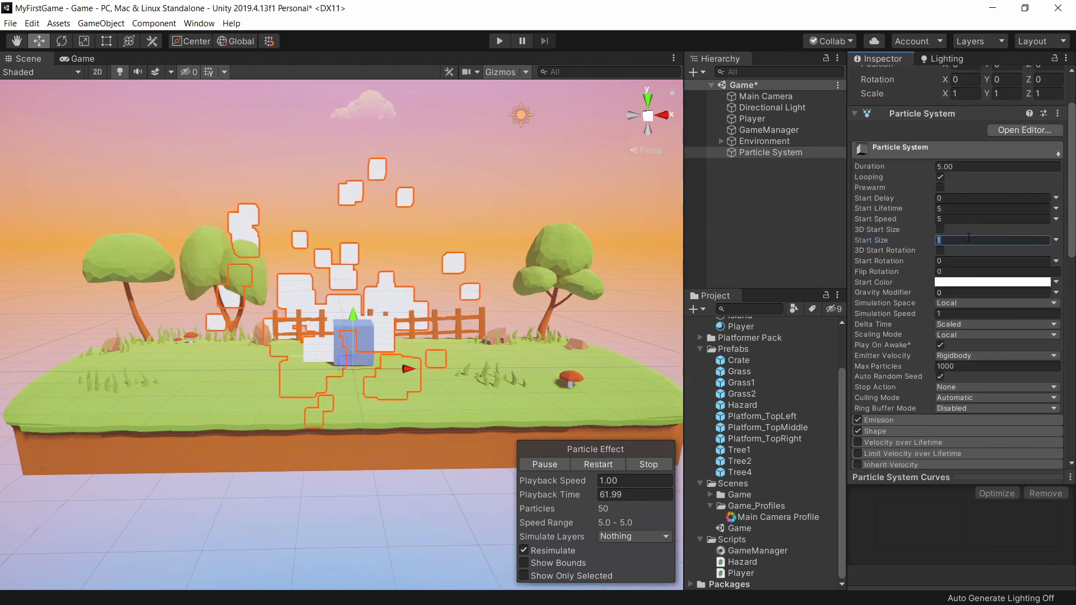
type(".")
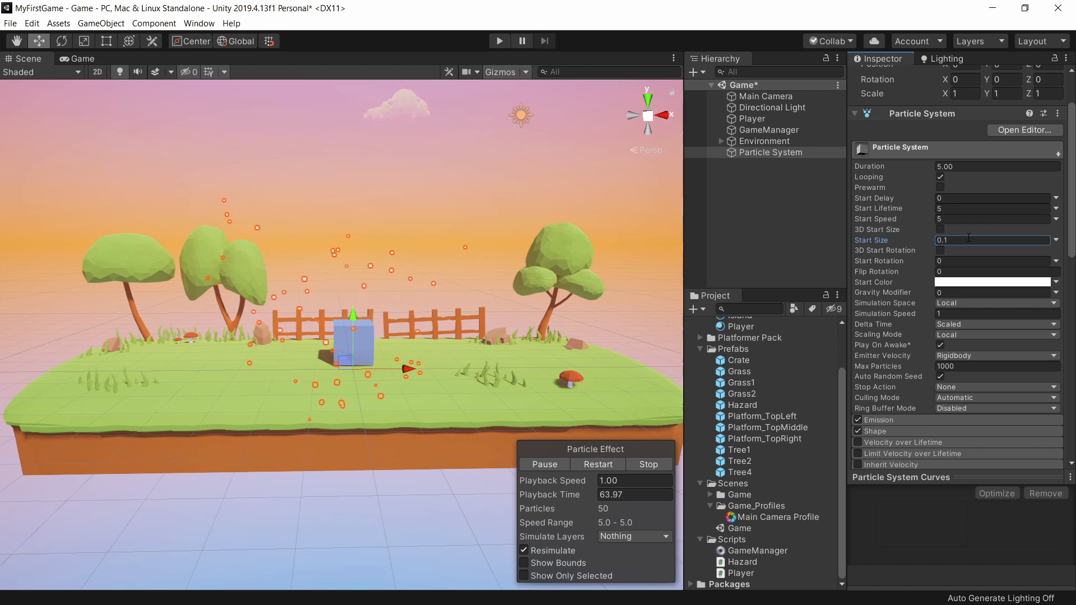
Change the particle system's emission shape from Cone to Box, keeping the particle system selected
scroll(899, 347, "down", 5)
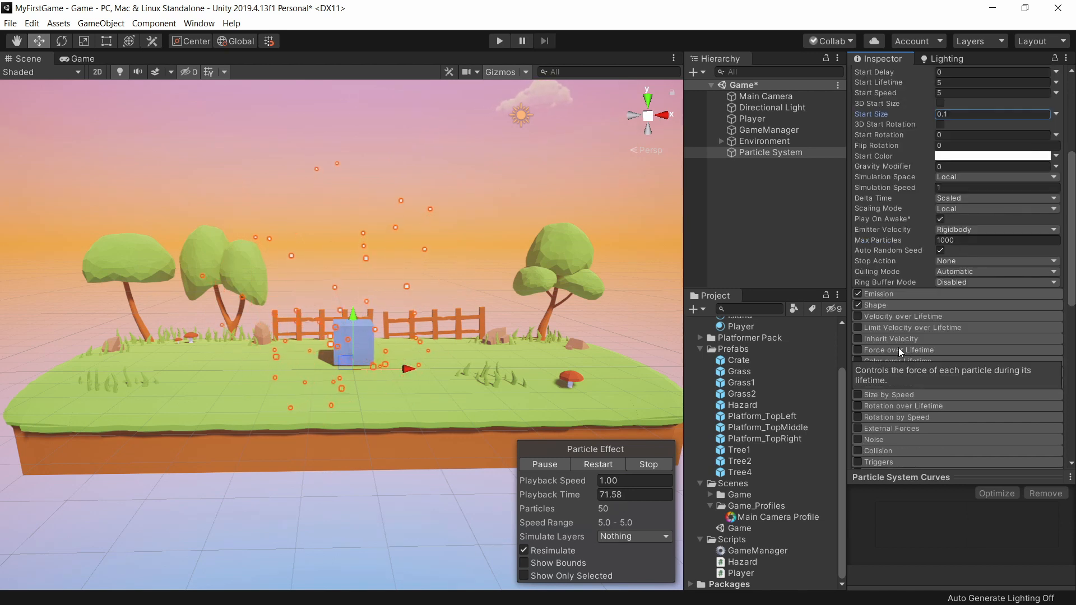
left_click(885, 305)
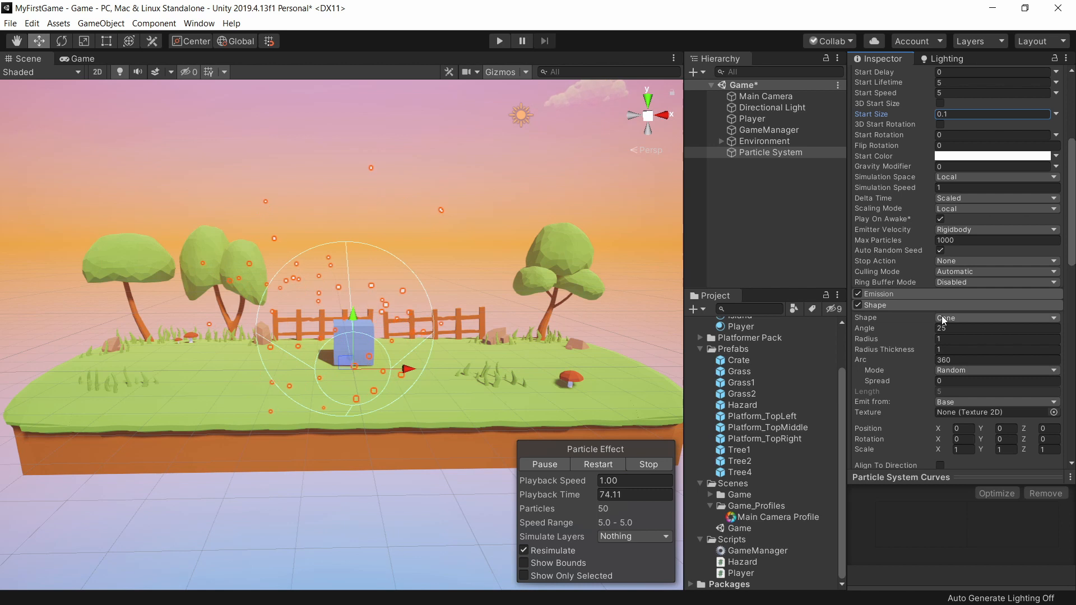
left_click(944, 318)
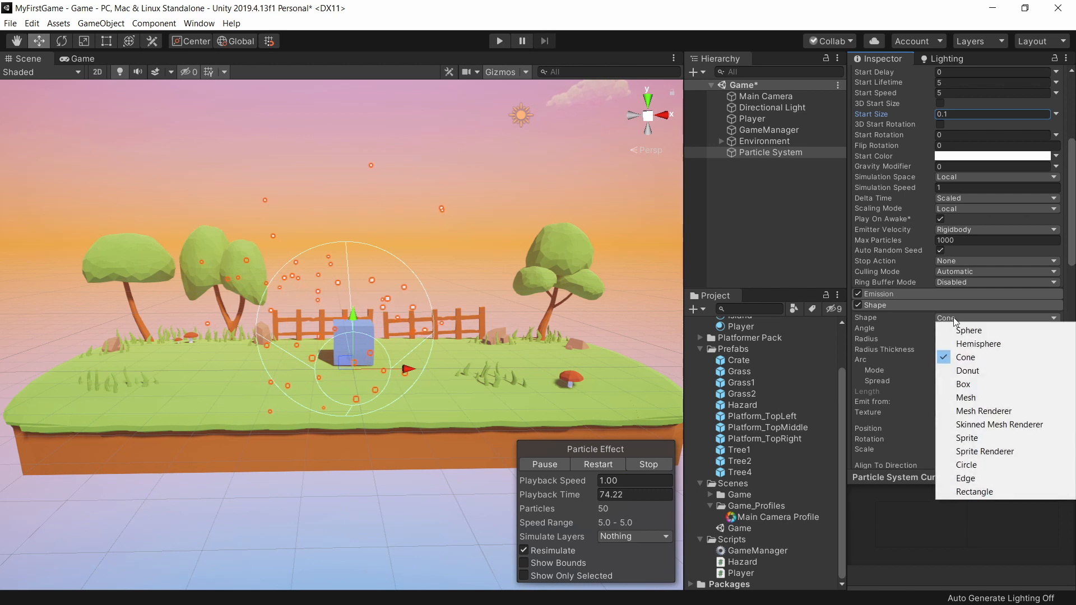
left_click(978, 389)
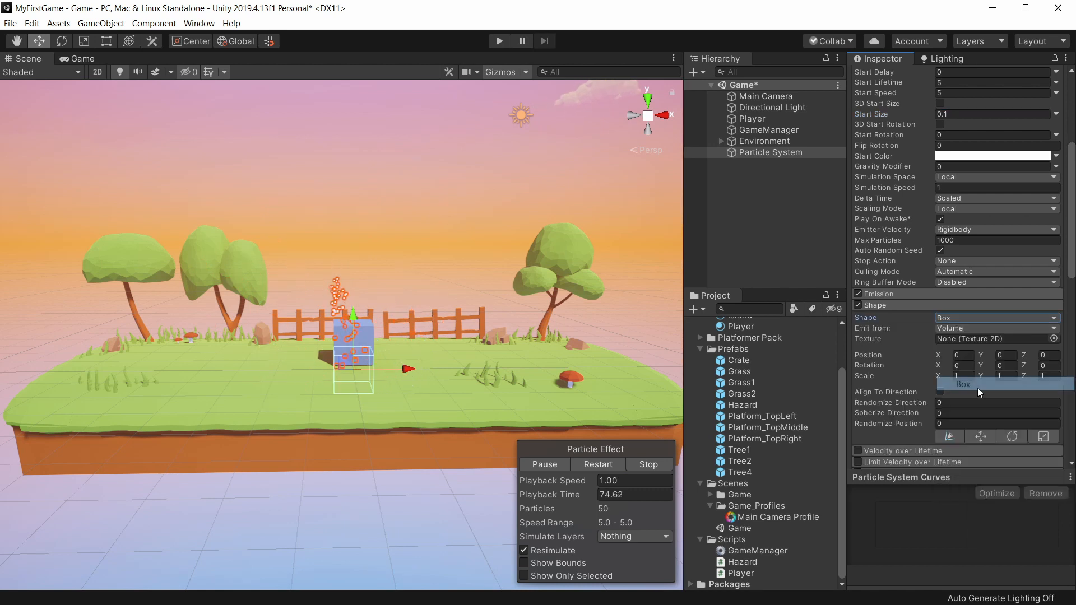
left_click(375, 361)
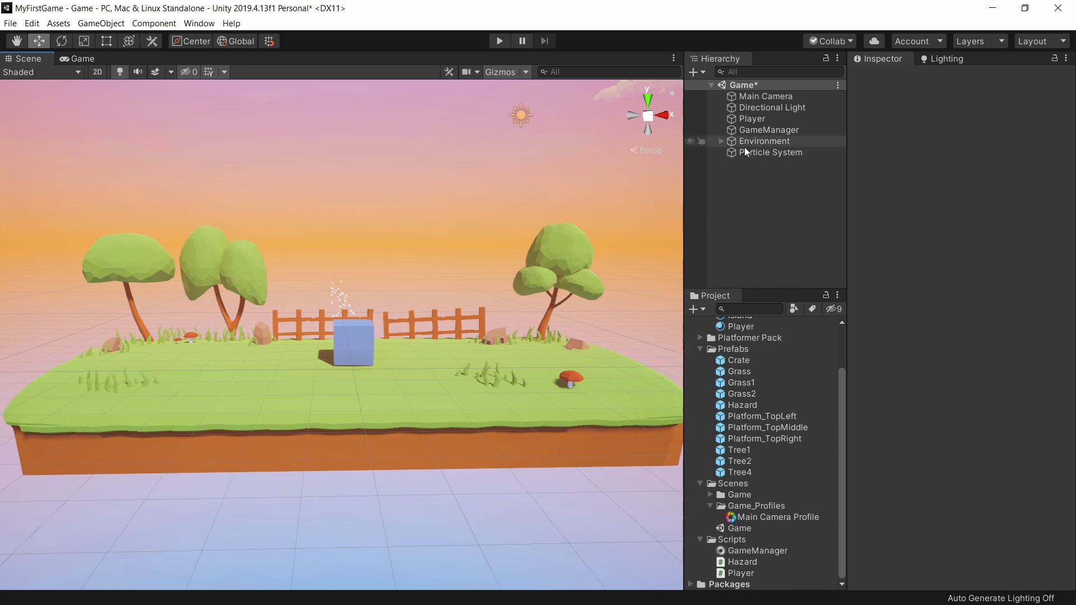
left_click(746, 151)
Raise the particle system to Y 2.08 and widen its box shape along X to about 14
scroll(490, 284, "up", 4)
left_click_drag(490, 284, 404, 318, "alt")
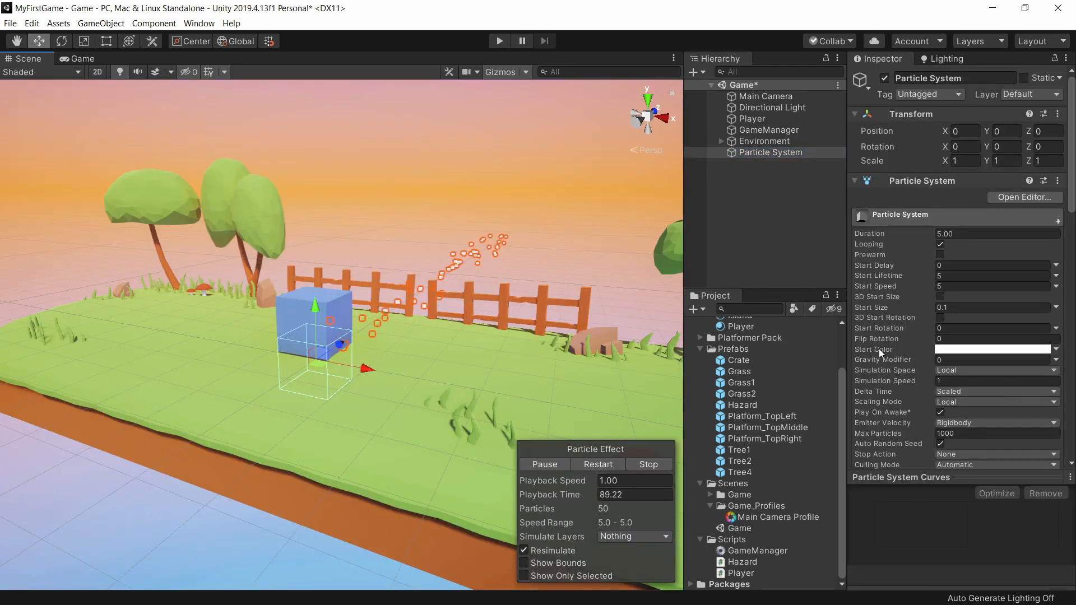
scroll(914, 356, "down", 5)
scroll(915, 356, "down", 4)
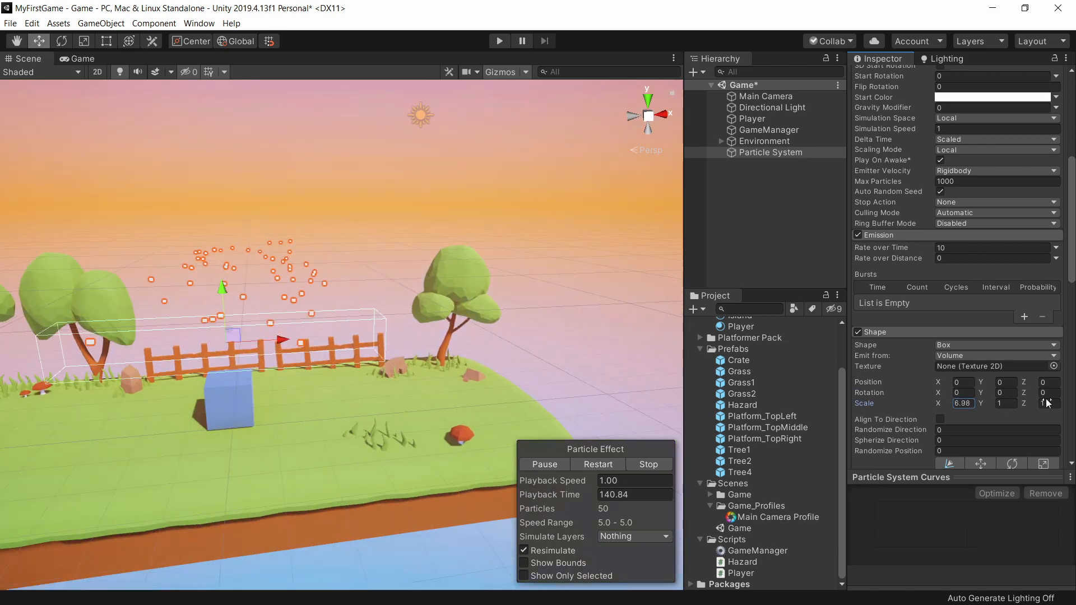
left_click_drag(1046, 403, 99, 392)
scroll(460, 338, "down", 6)
middle_click_drag(460, 338, 435, 294)
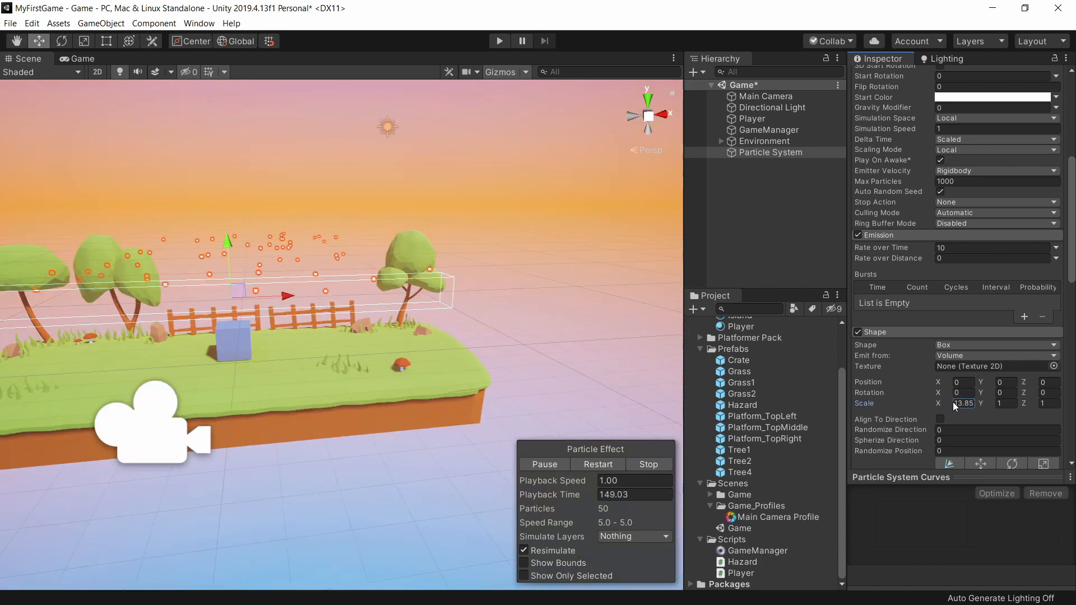
Set the particle system's X rotation to -90 so the particles emit upward
left_click_drag(1071, 238, 1074, 158)
type("90")
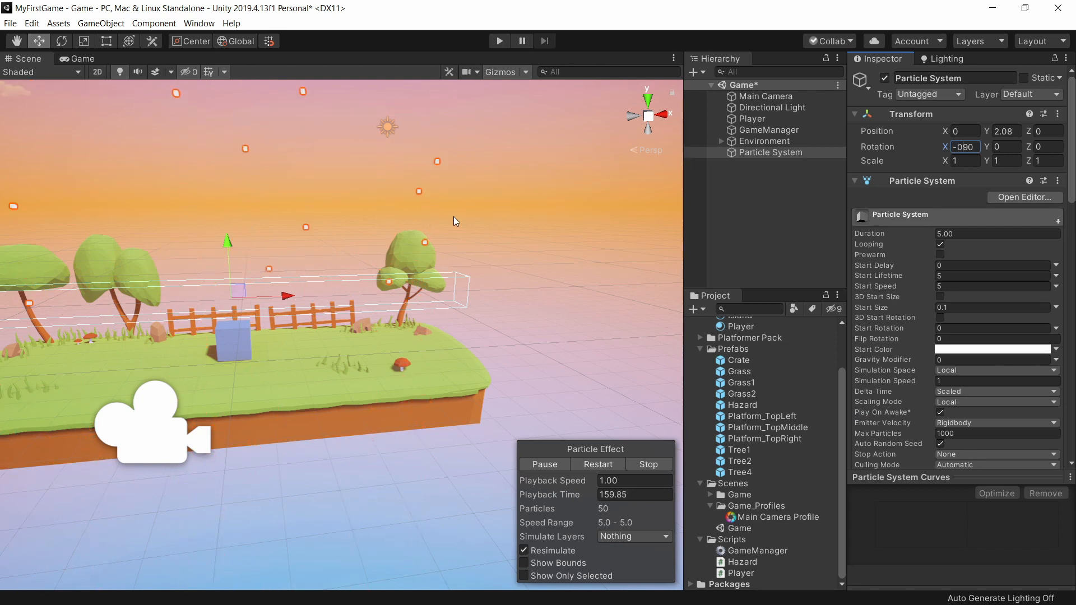
scroll(274, 259, "down", 3)
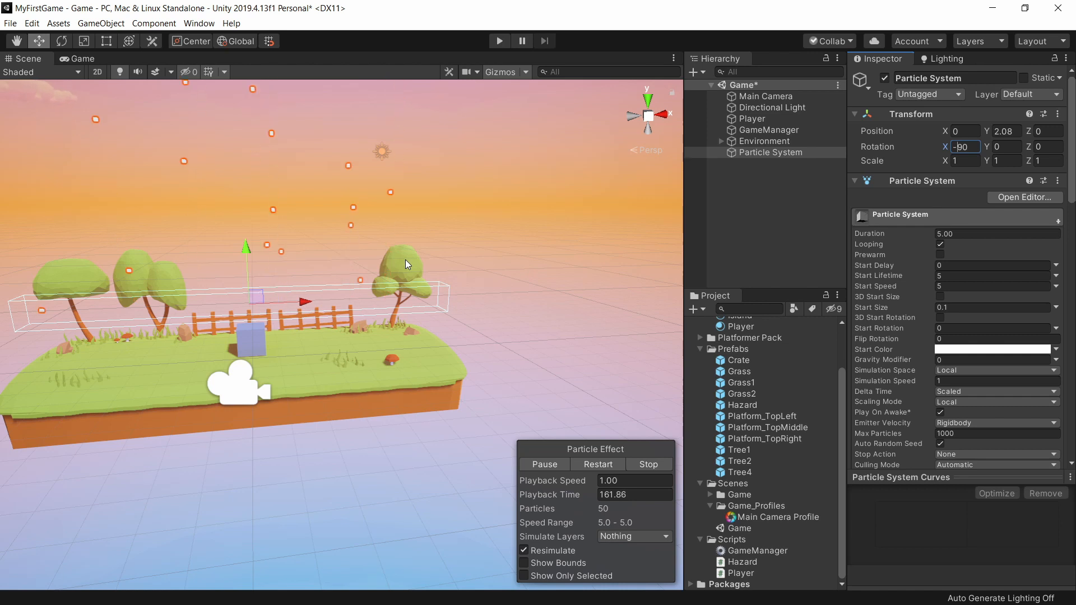
middle_click_drag(154, 302, 261, 294)
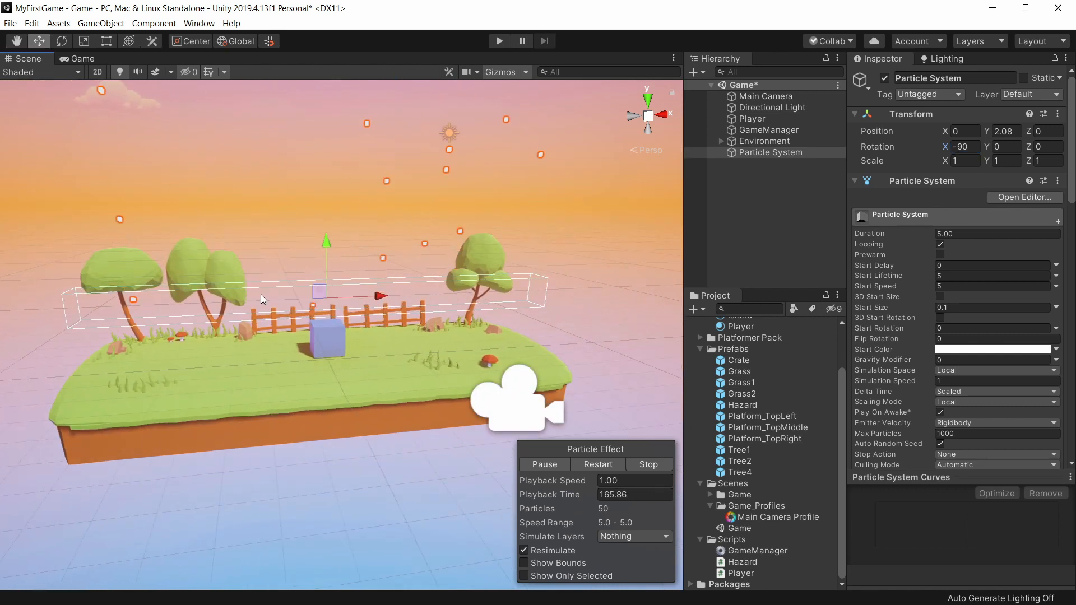
Set the box shape's scale to 15 in X and 5 in Y to span the island
right_click_drag(361, 258, 157, 351)
middle_click_drag(317, 262, 70, 308)
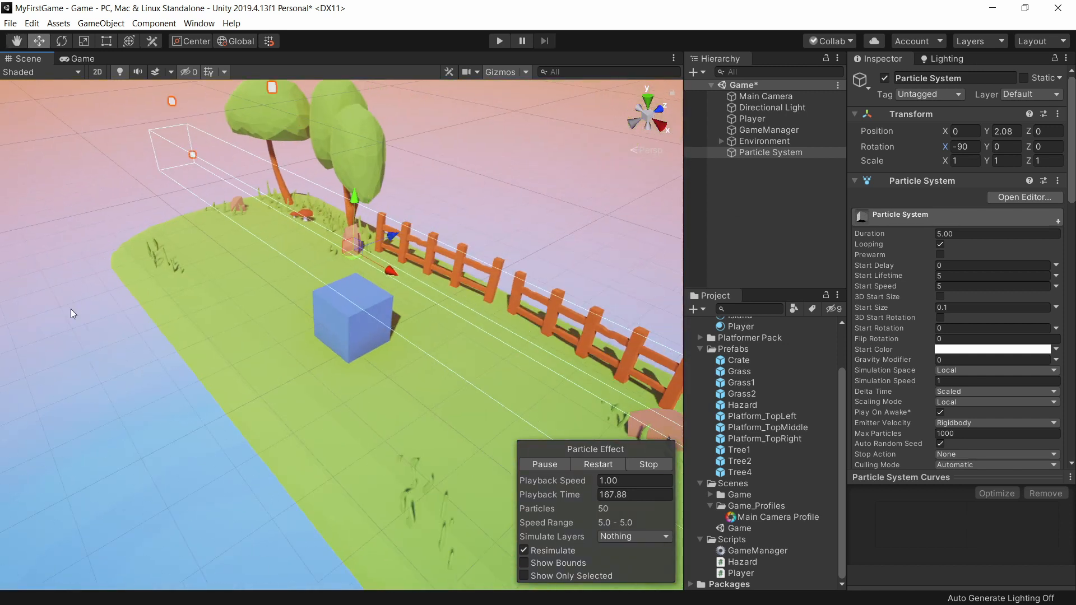
scroll(284, 287, "down", 4)
middle_click_drag(285, 287, 204, 281)
scroll(204, 282, "down", 2)
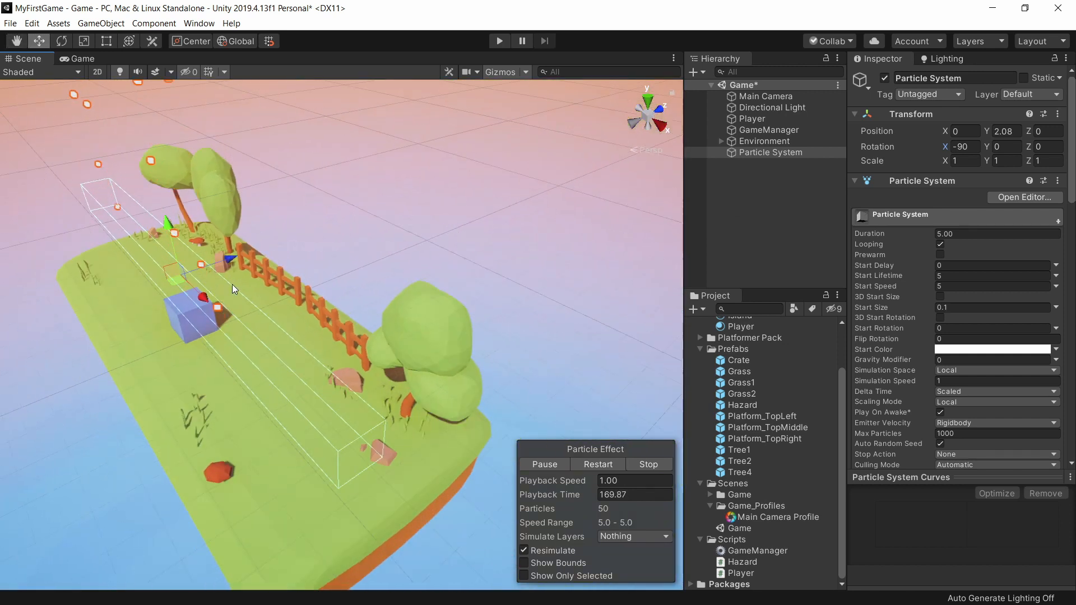
scroll(953, 227, "down", 10)
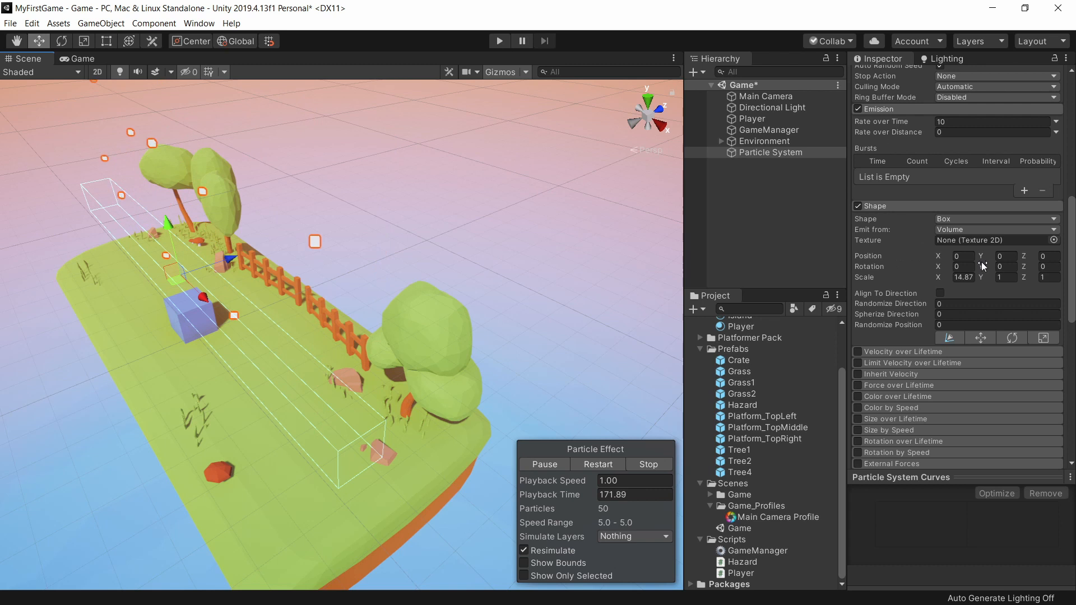
left_click_drag(1004, 279, 3, 275)
left_click(1006, 278)
type("5")
left_click_drag(409, 229, 368, 227, "alt")
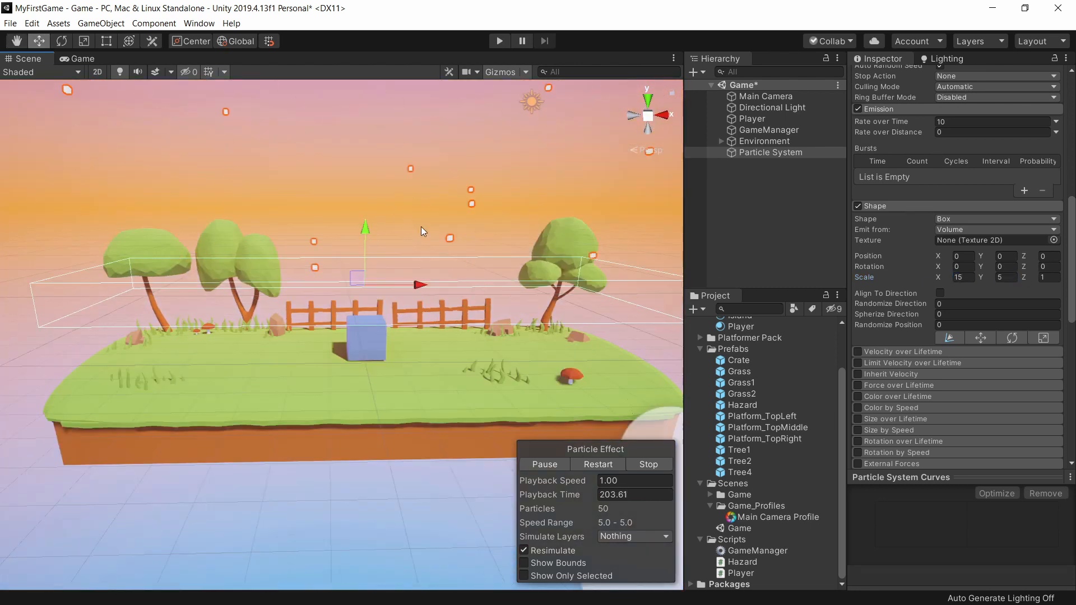
Increase the box shape's Z scale to about 6.53 and raise the particle system to about Y 2.83
left_click_drag(1027, 282, 85, 261)
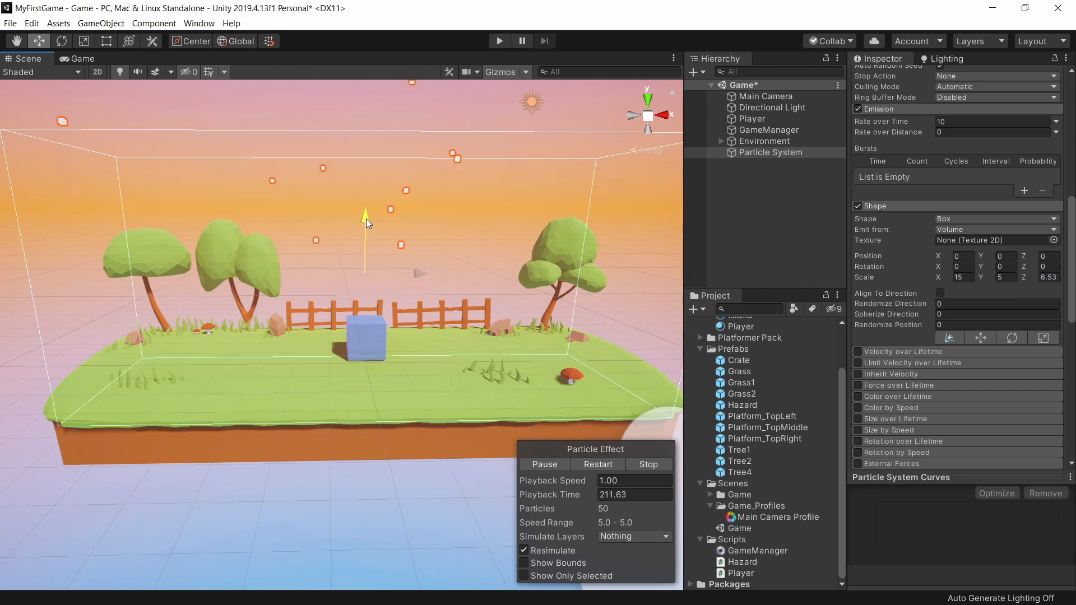
left_click_drag(366, 228, 355, 233, "alt")
middle_click_drag(356, 234, 359, 243)
mouse_move(355, 210)
left_mouse_down()
mouse_move(356, 181)
mouse_move(355, 194)
left_mouse_up()
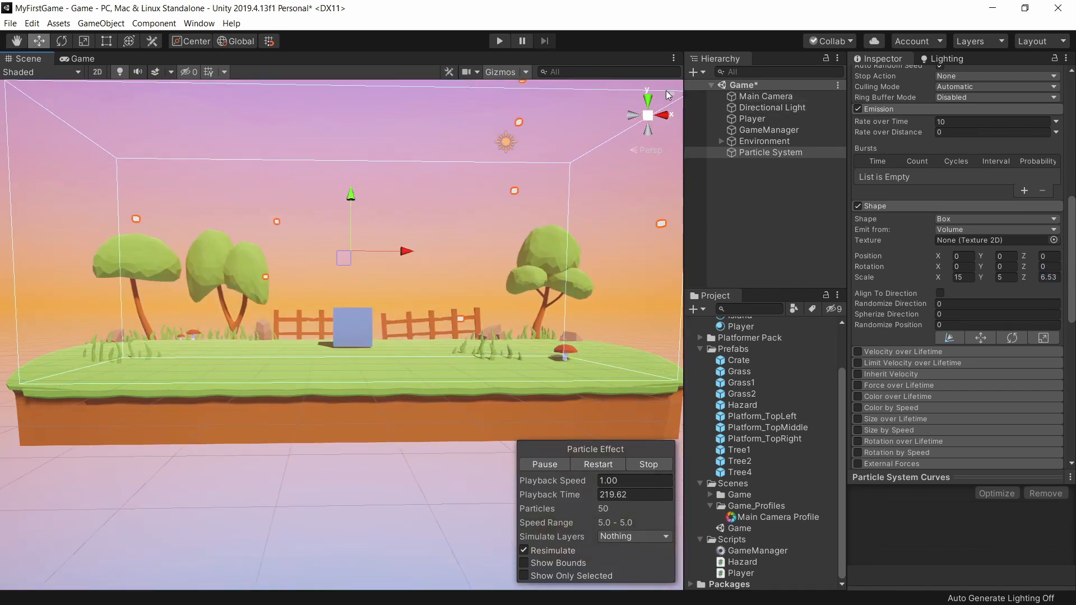
Check the particles in the Game view, return to the Scene view, and save the scene
left_click(79, 58)
left_click(20, 58)
left_click_drag(150, 129, 386, 297, "alt")
key("ctrl+s")
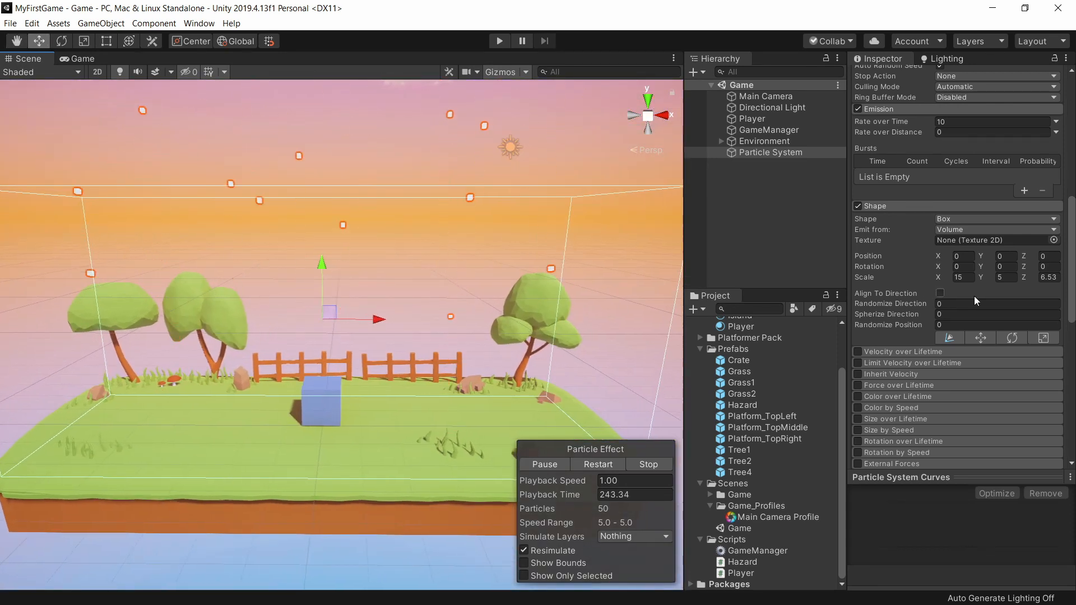
Set the particles' Start Speed to 0.2
left_click_drag(1074, 314, 1067, 210)
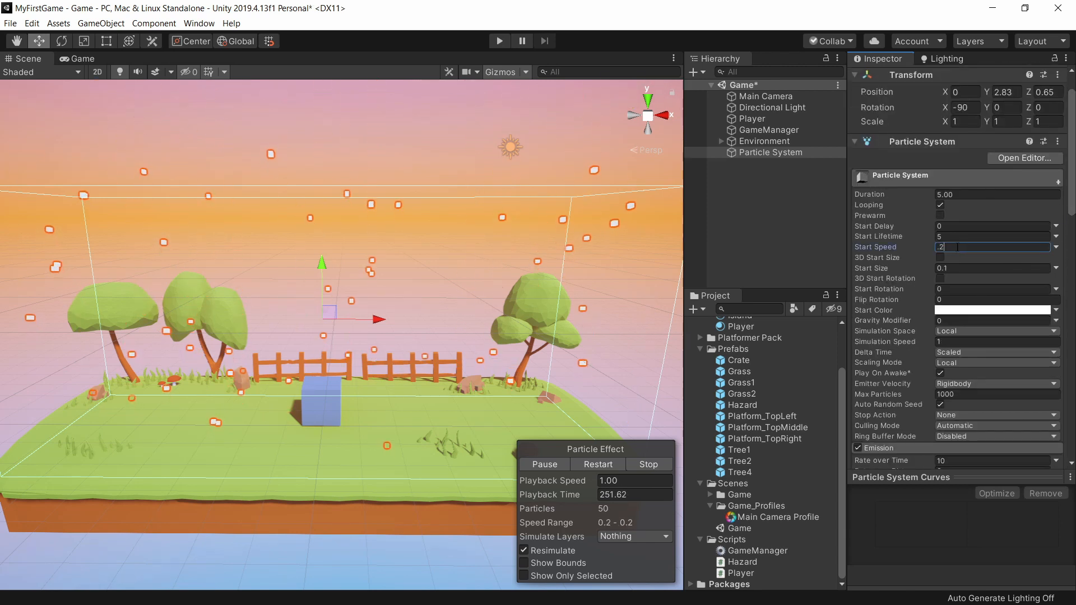
left_click_drag(1072, 204, 1063, 265)
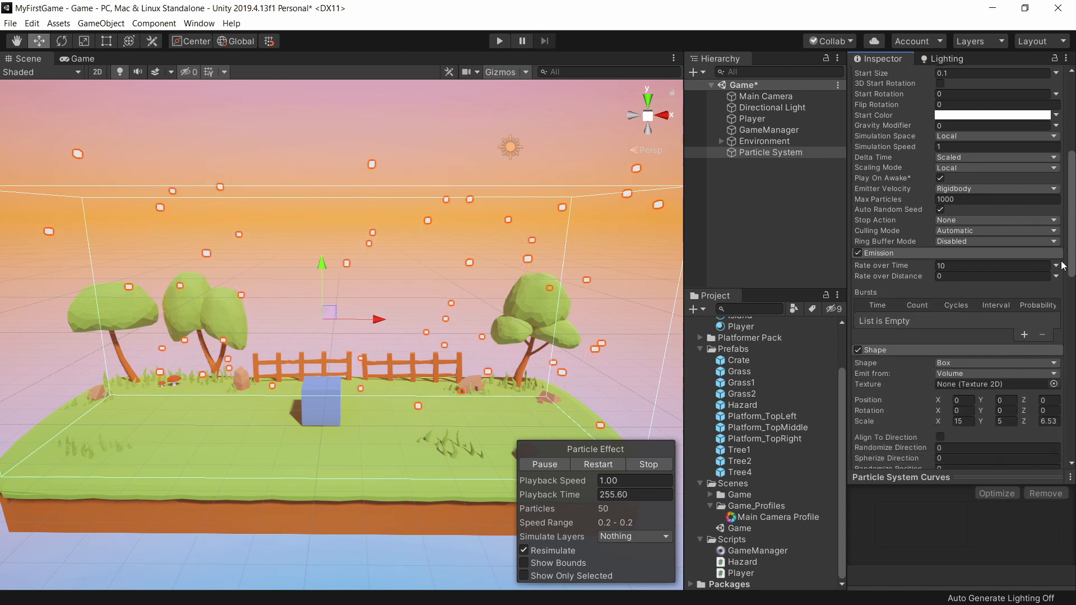
Collapse the Shape module and enable Rotation over Lifetime with Separate Axes
left_click(904, 350)
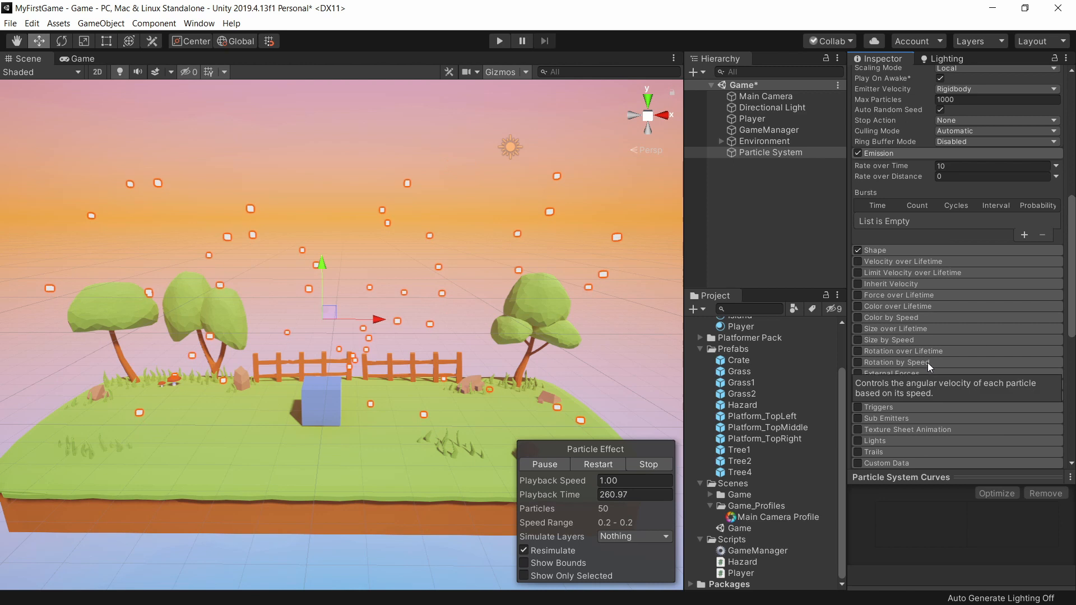
left_click(917, 352)
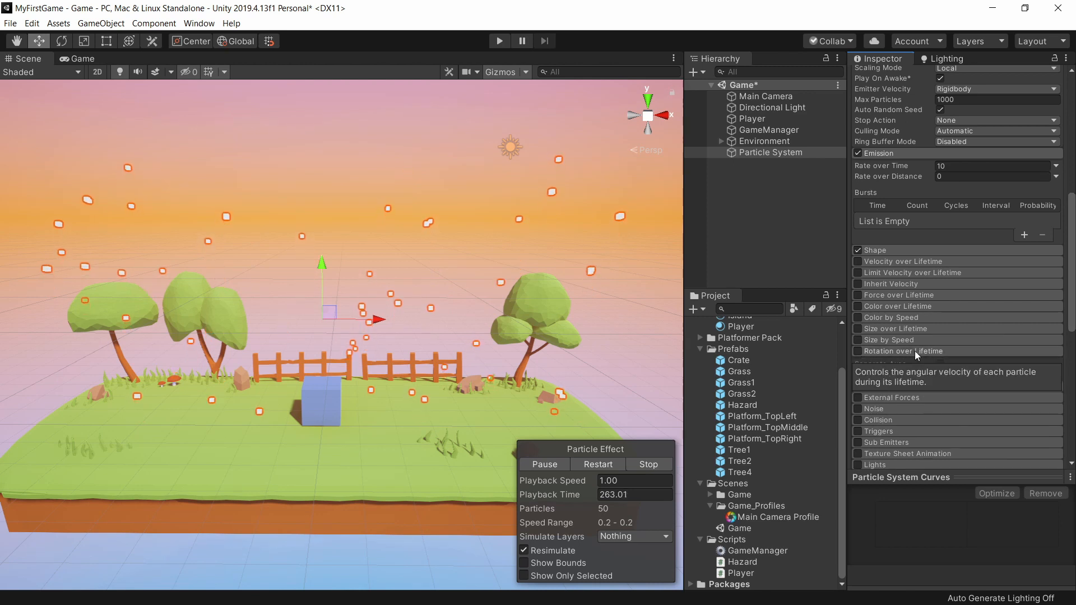
left_click(858, 352)
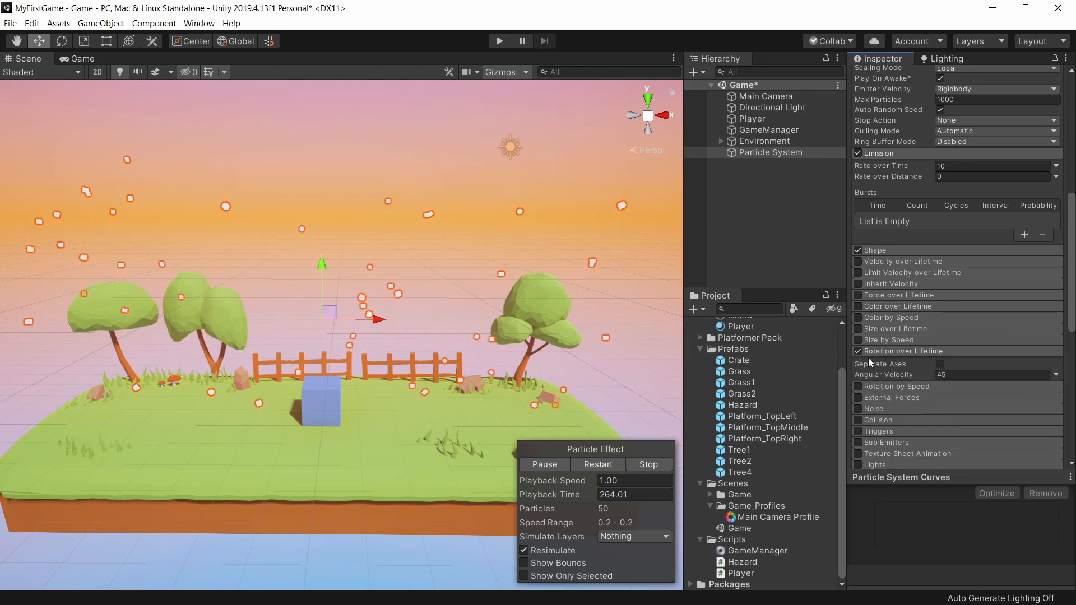
left_click(940, 365)
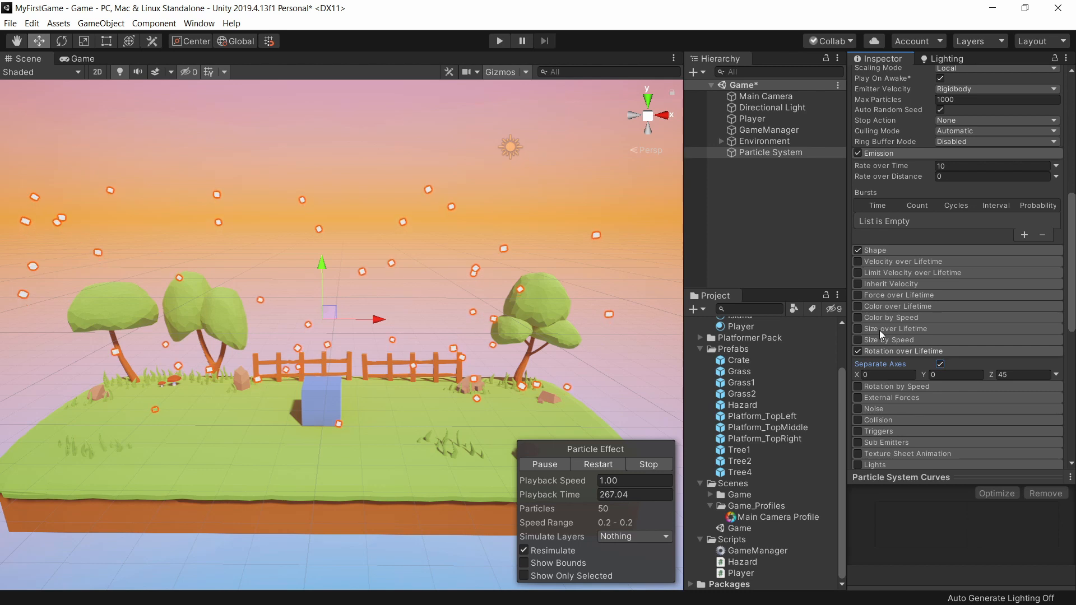
middle_click_drag(630, 311, 637, 299)
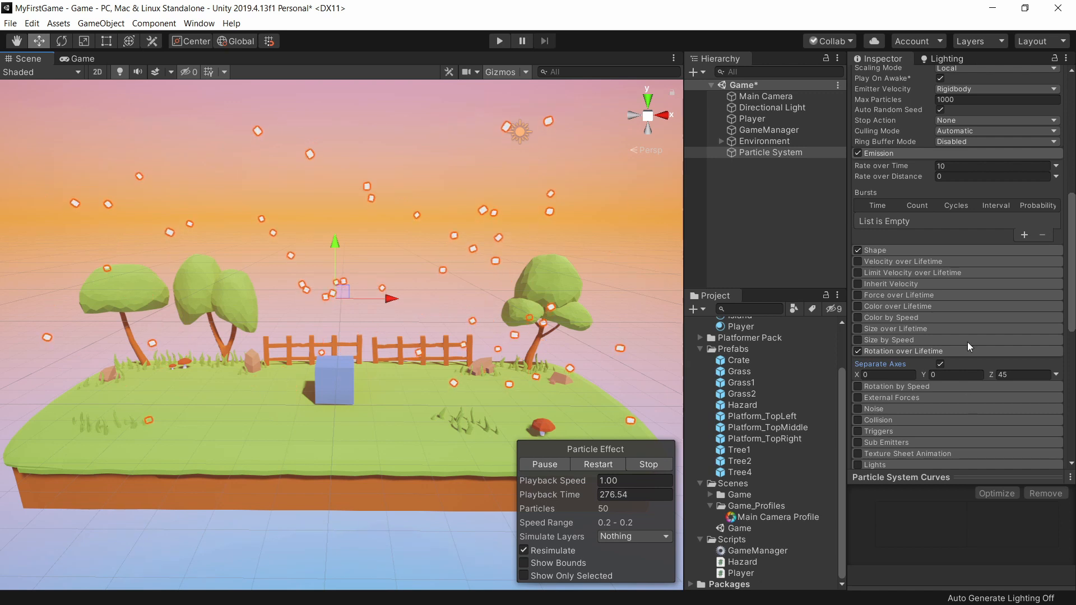
Set the particle emission's Rate over Time to 20
scroll(967, 342, "up", 5)
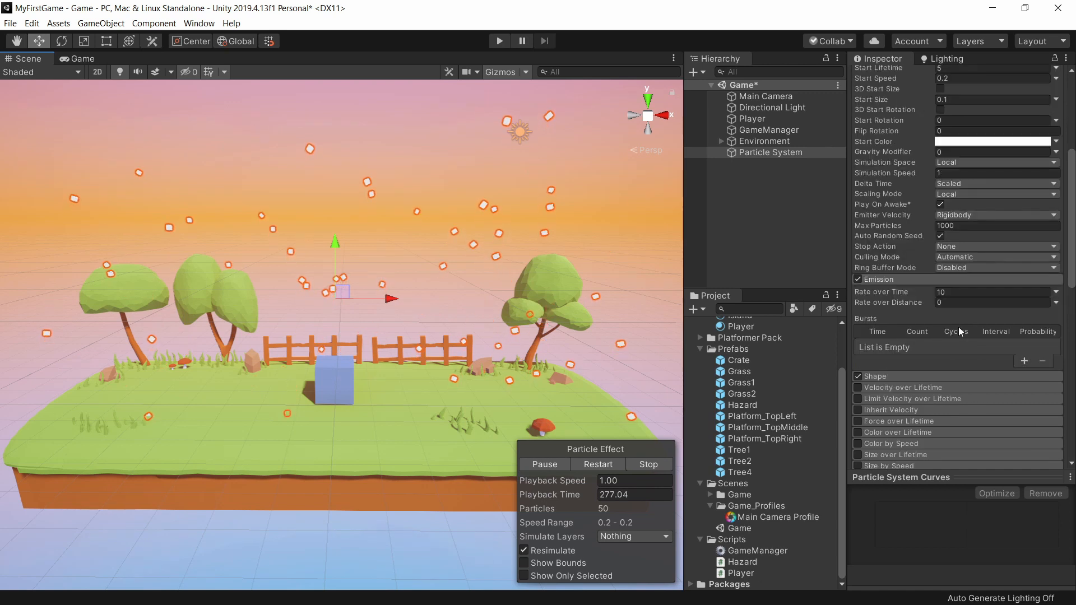
left_click(953, 292)
type("20")
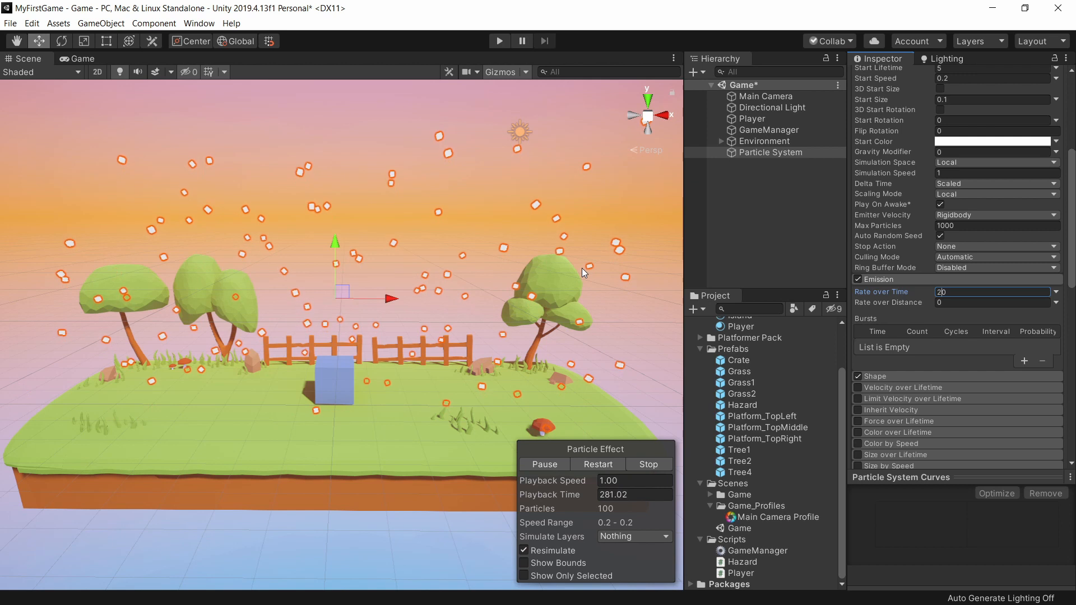
scroll(370, 194, "up", 3)
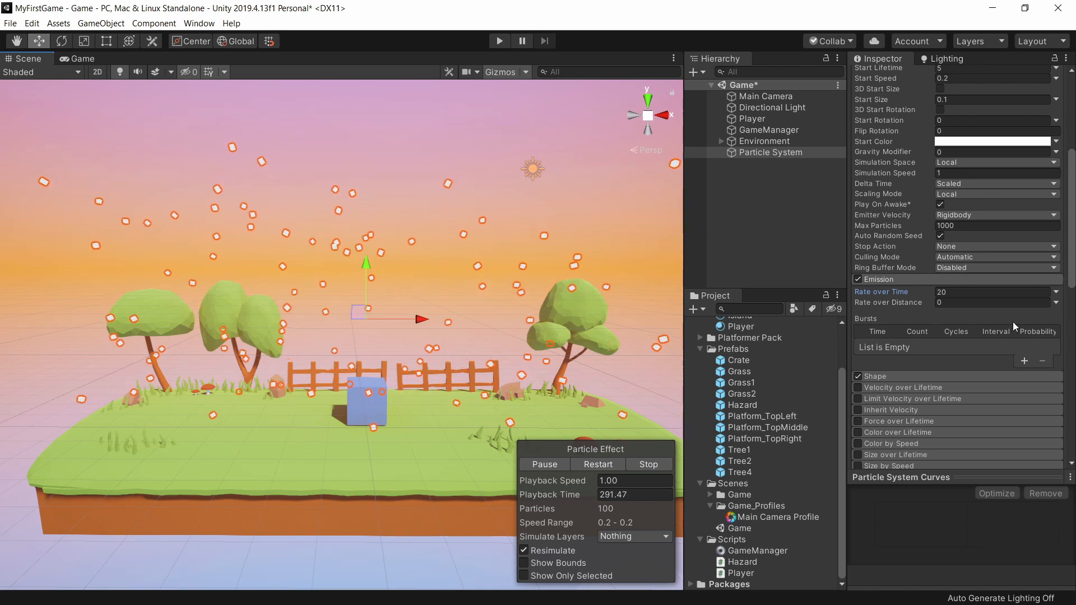
Expand the Shape module and set its Randomize Direction to 1
scroll(1066, 276, "up", 5)
scroll(1066, 276, "down", 3)
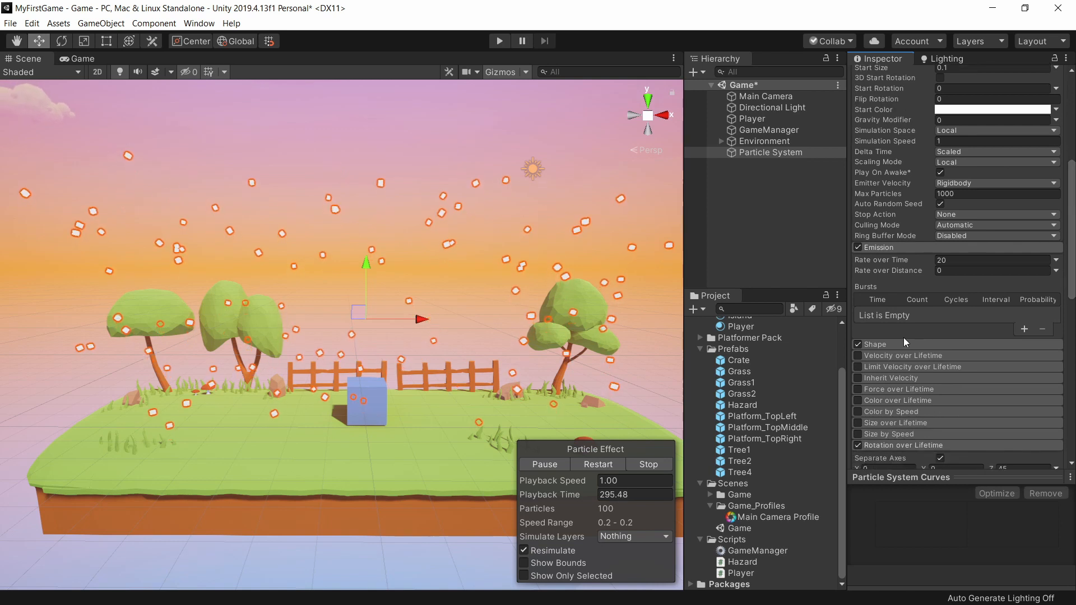
left_click(906, 344)
scroll(905, 372, "down", 4)
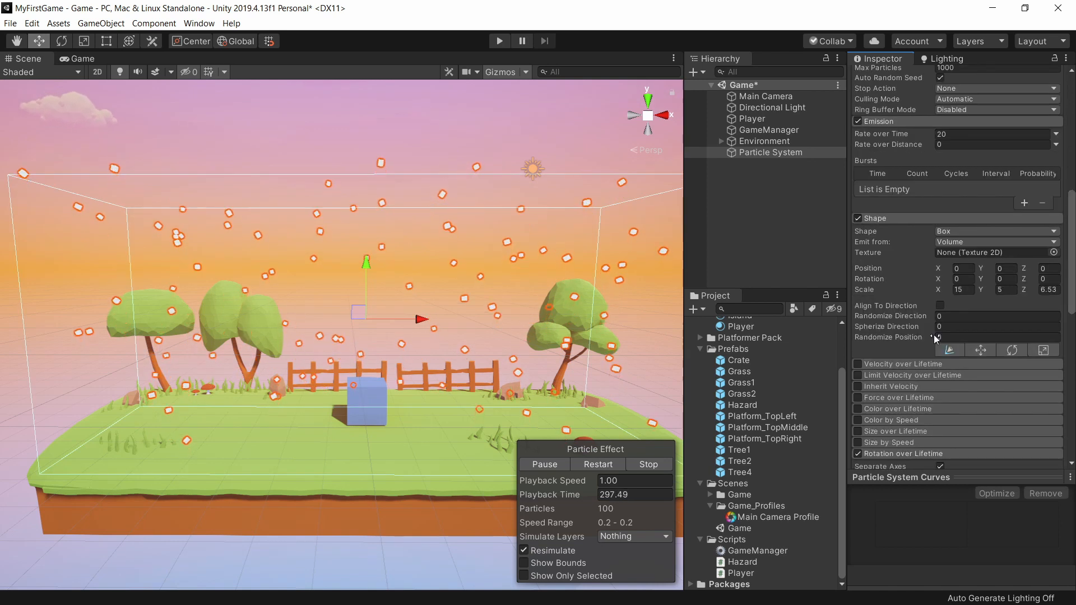
left_click(956, 316)
type("1")
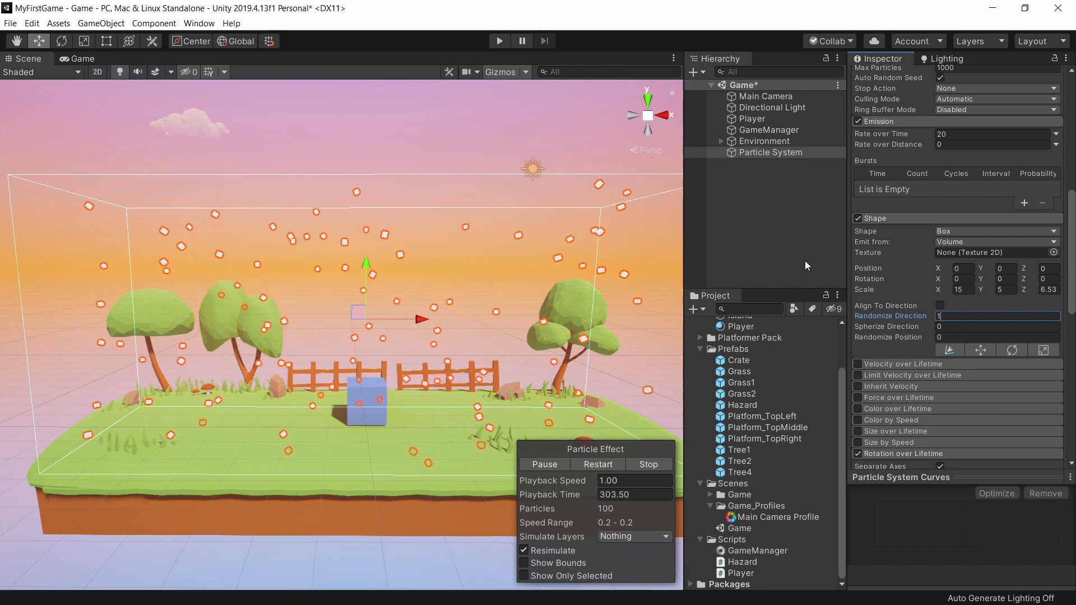
Briefly play-test the game to check the particles, stop it, and reselect the Particle System
key("ctrl+p")
left_click(732, 154)
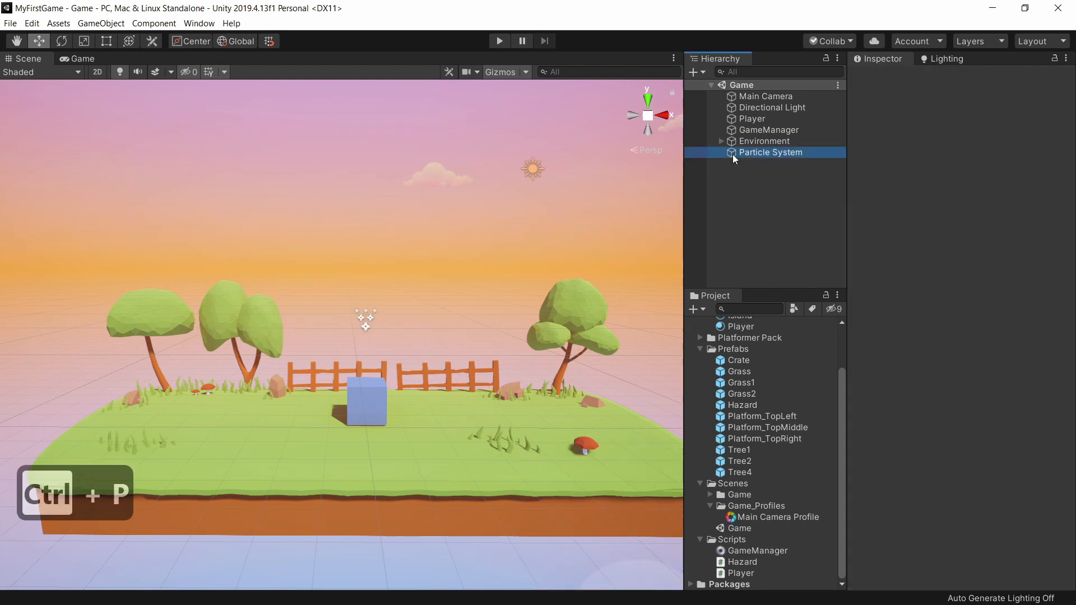
key("ctrl+p")
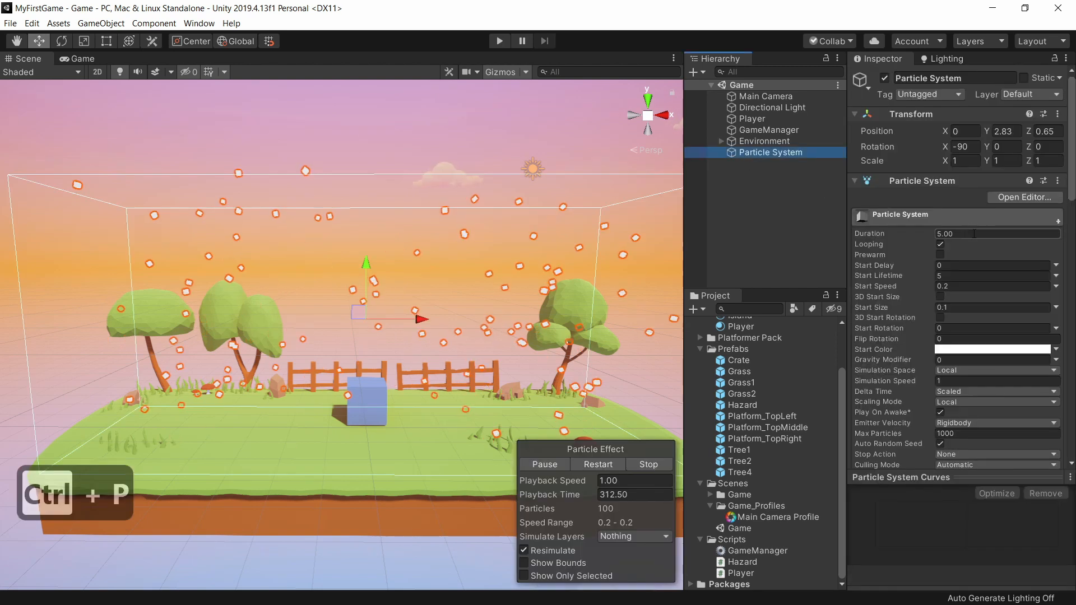
Set the particles' Start Speed to 0.1
left_click(948, 286)
key("BackSpace")
type("1")
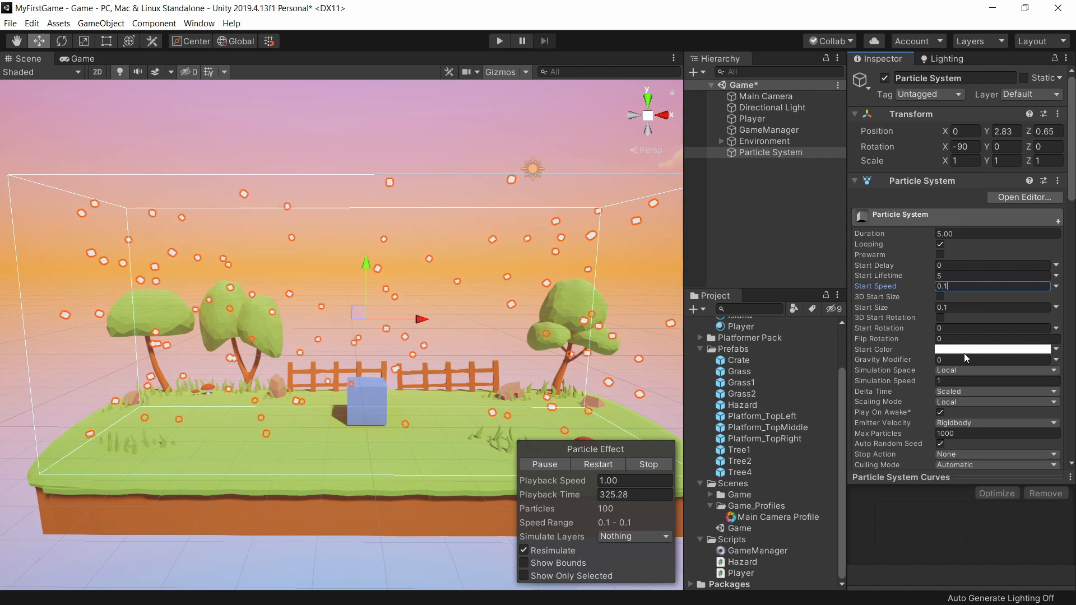
Increase the emitter box's Z scale to 8.43 and raise the particle system slightly above the island
scroll(924, 329, "down", 5)
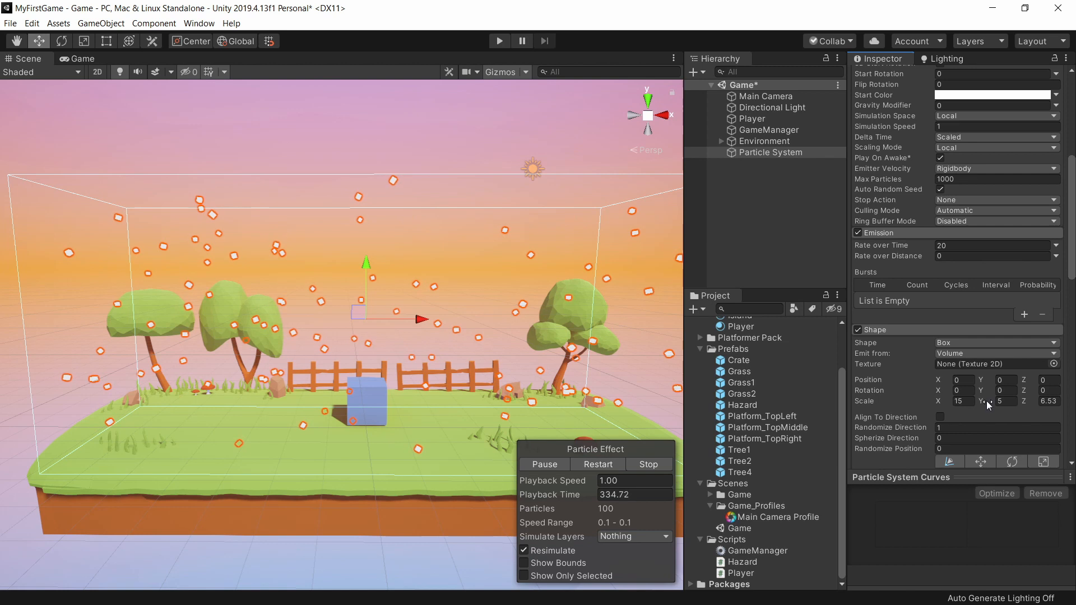
left_click_drag(1025, 401, 1075, 402)
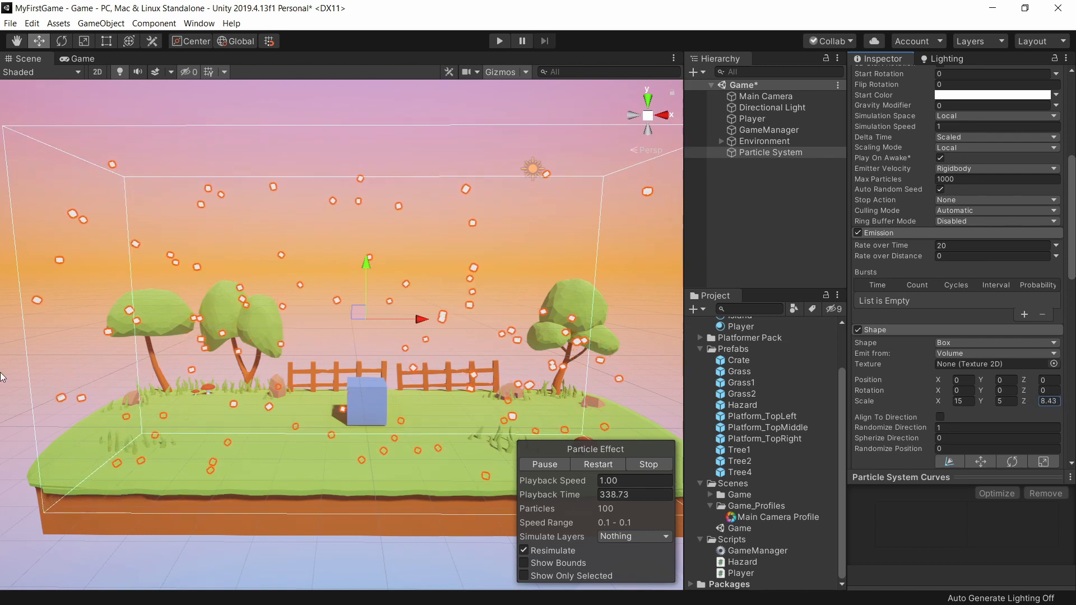
left_click_drag(369, 263, 364, 241)
middle_click_drag(383, 307, 419, 269)
left_click_drag(488, 126, 487, 118)
middle_click_drag(488, 118, 373, 108)
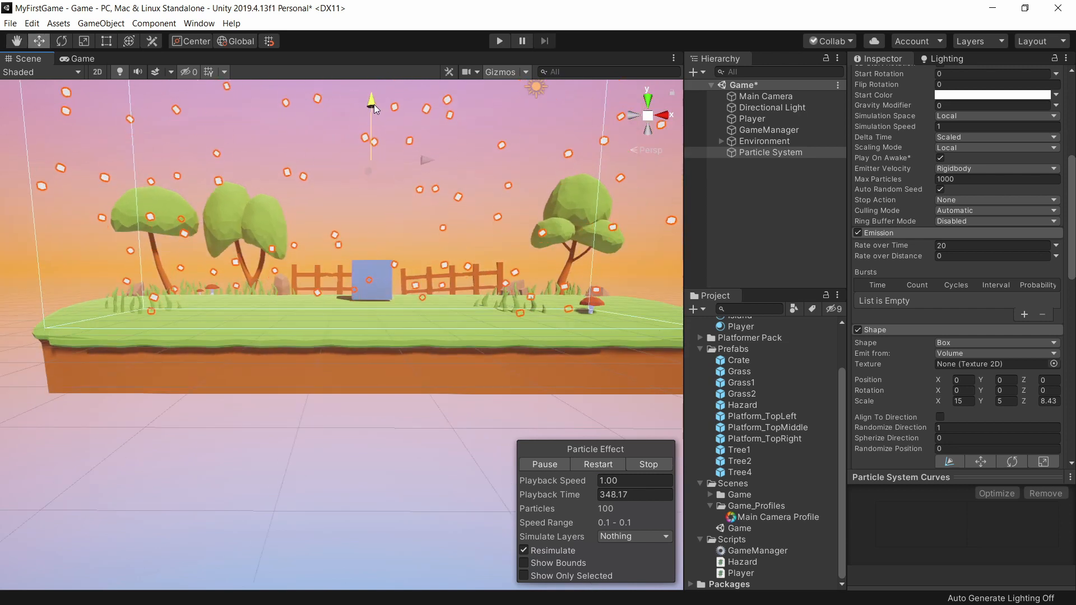
middle_click_drag(415, 172, 395, 243)
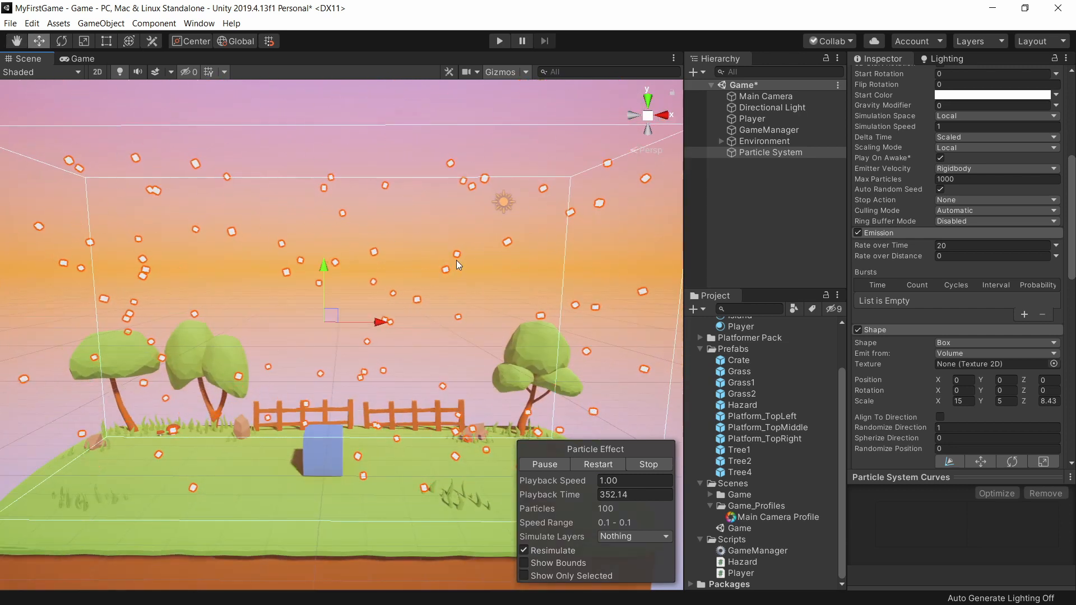
Set the emission's Rate over Time to 10
left_click(954, 246)
type("10")
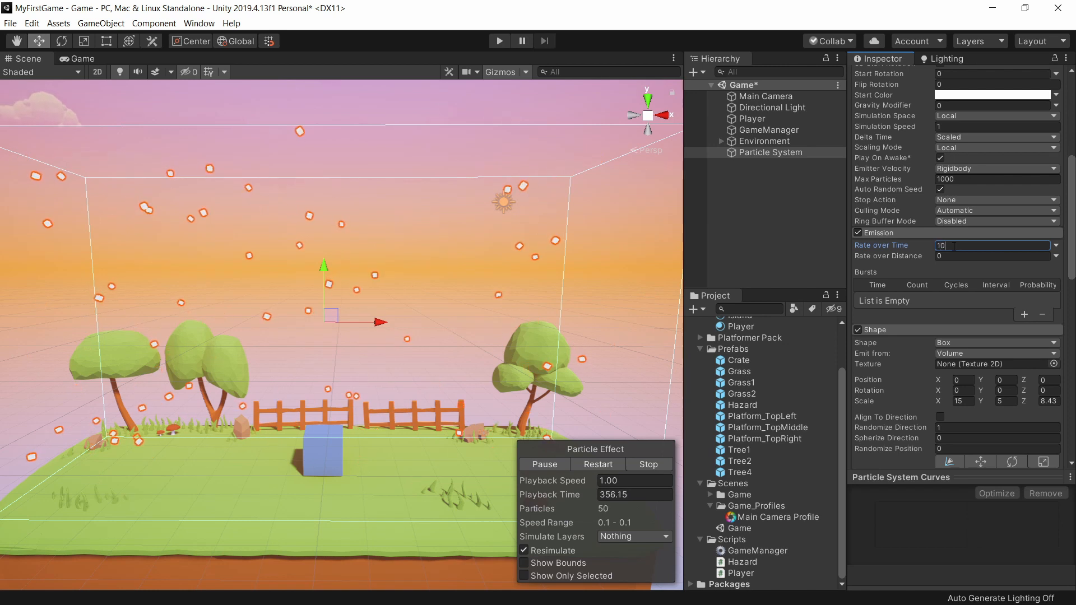
key("Return")
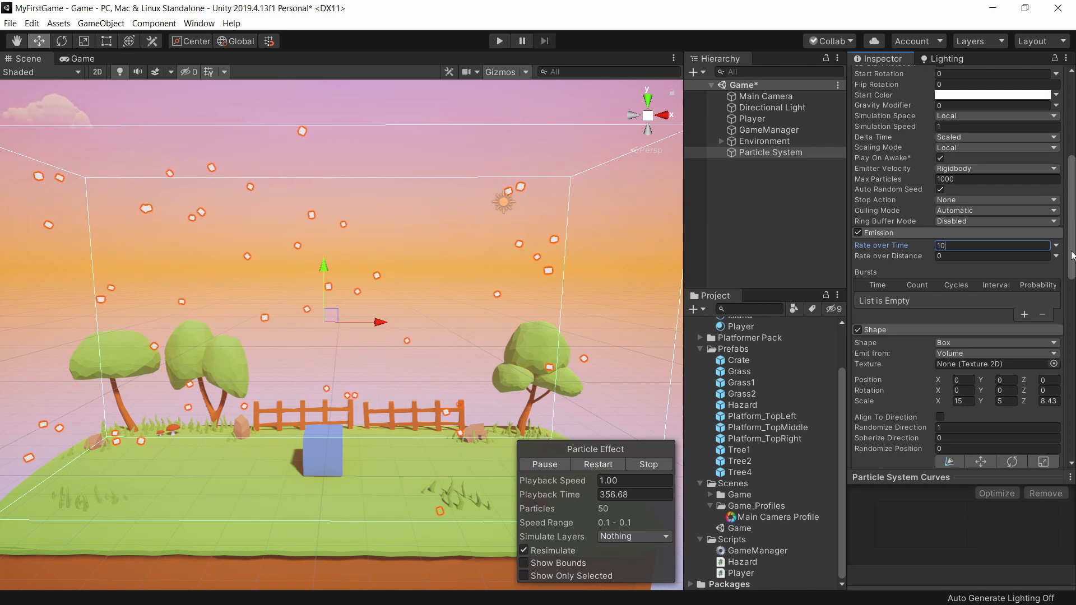
Set the particles' Start Size to 0.05
left_click_drag(1072, 261, 1073, 208)
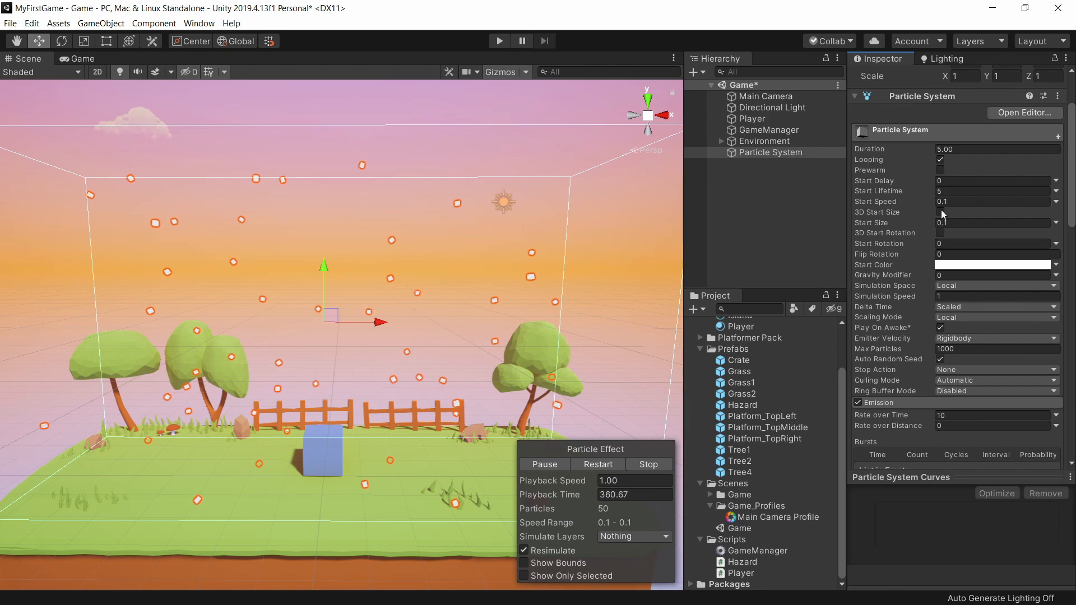
left_click(951, 224)
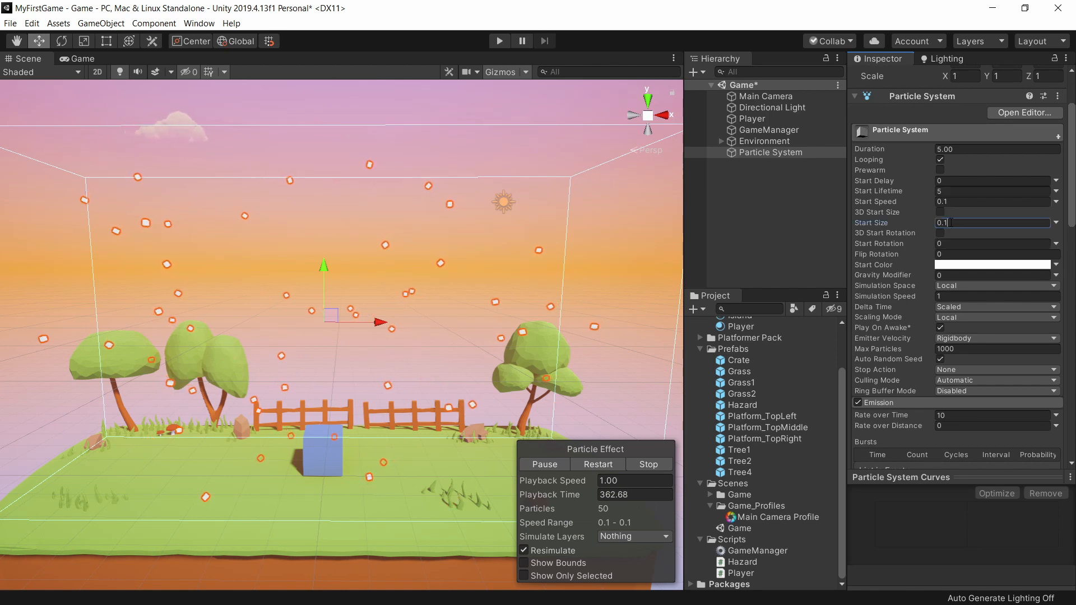
key("BackSpace")
type("05")
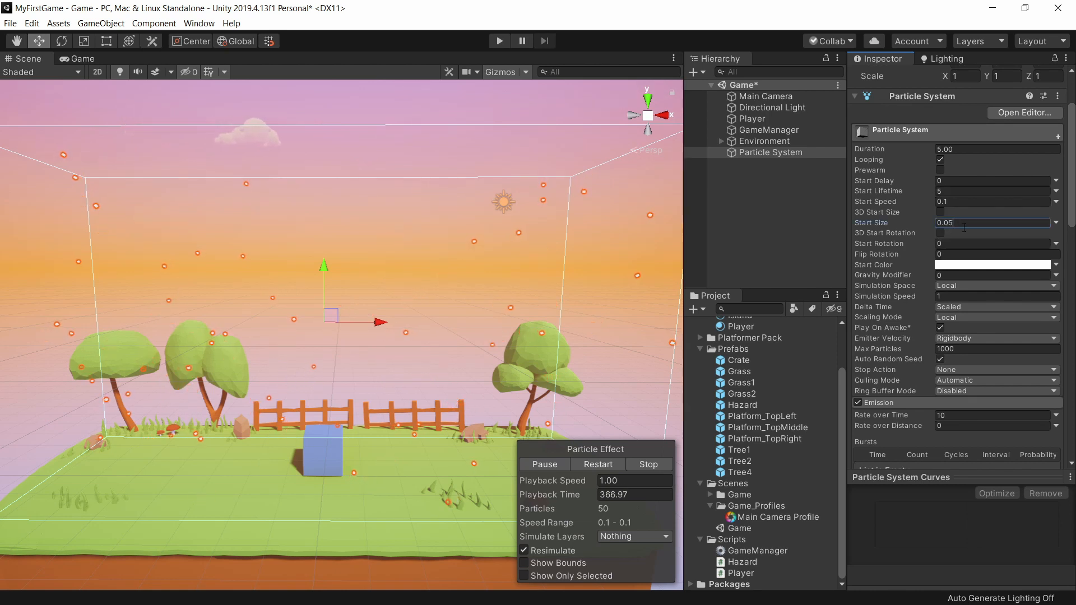
Enable Color over Lifetime and make its gradient fade to transparent at the end, with a 255 alpha key at 57.4%
left_click_drag(1071, 212, 1073, 353)
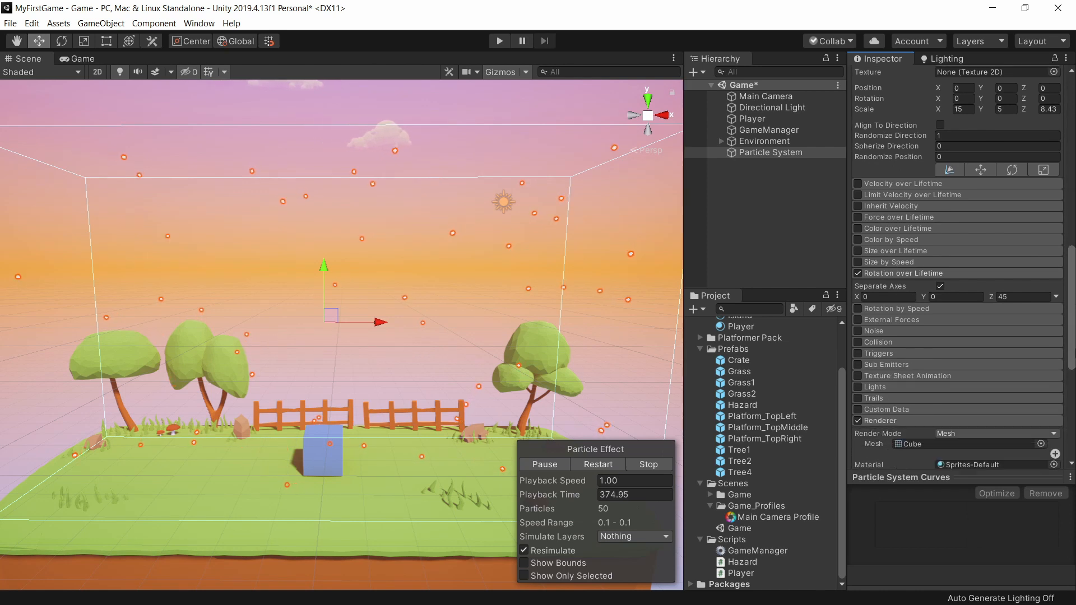
scroll(907, 200, "down", 2)
left_click(858, 200)
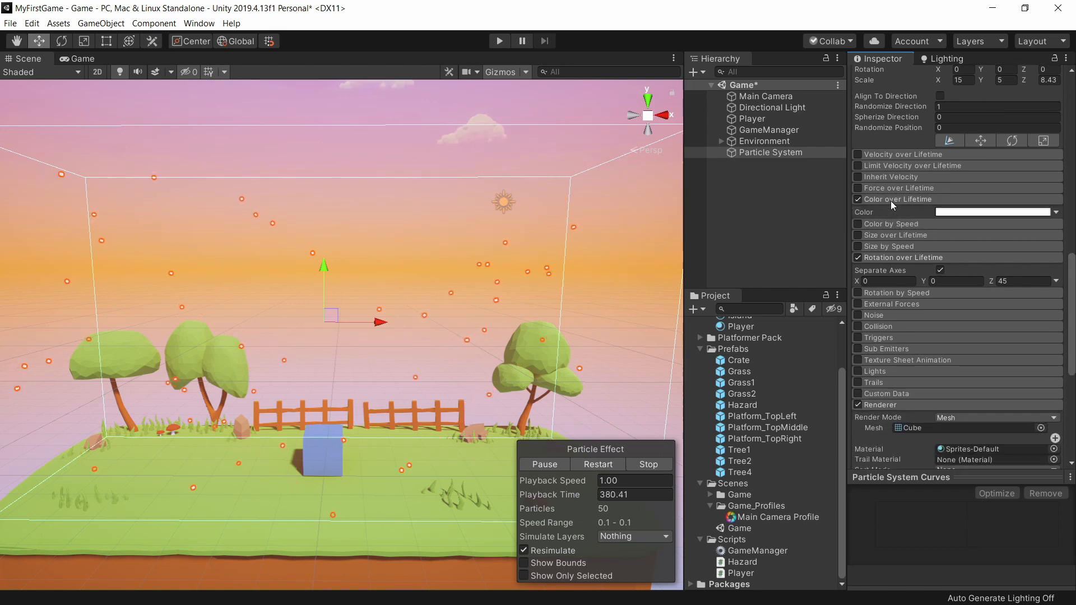
left_click(956, 213)
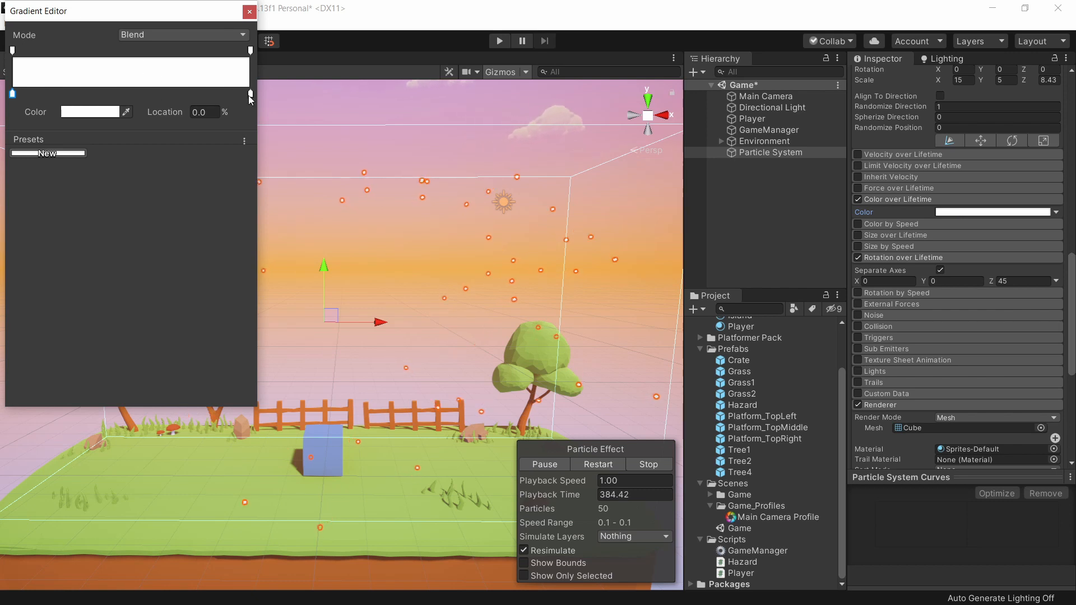
left_click(250, 50)
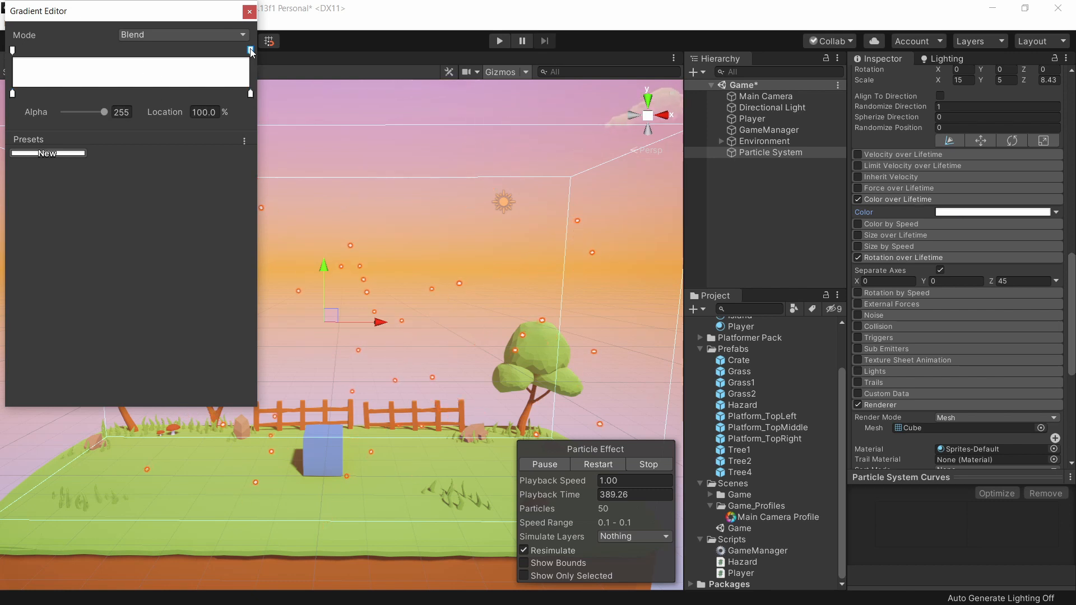
left_click_drag(88, 113, 69, 112)
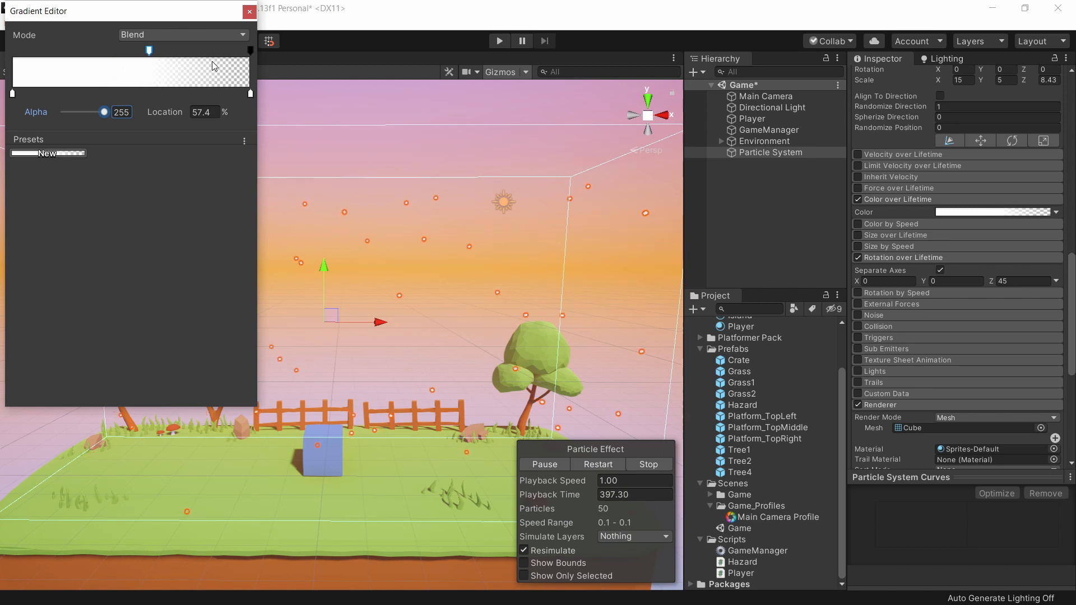
left_click(250, 11)
Save the scene and play-test it, moving the player right and left to check the fading particles, and stop
key("ctrl+s")
key("ctrl+p")
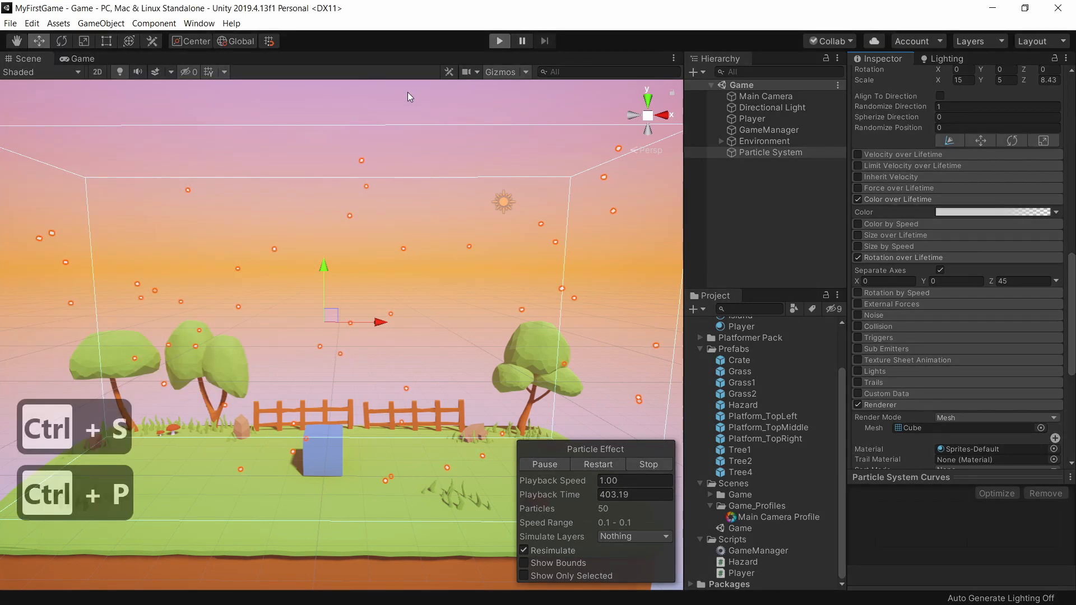
key("d")
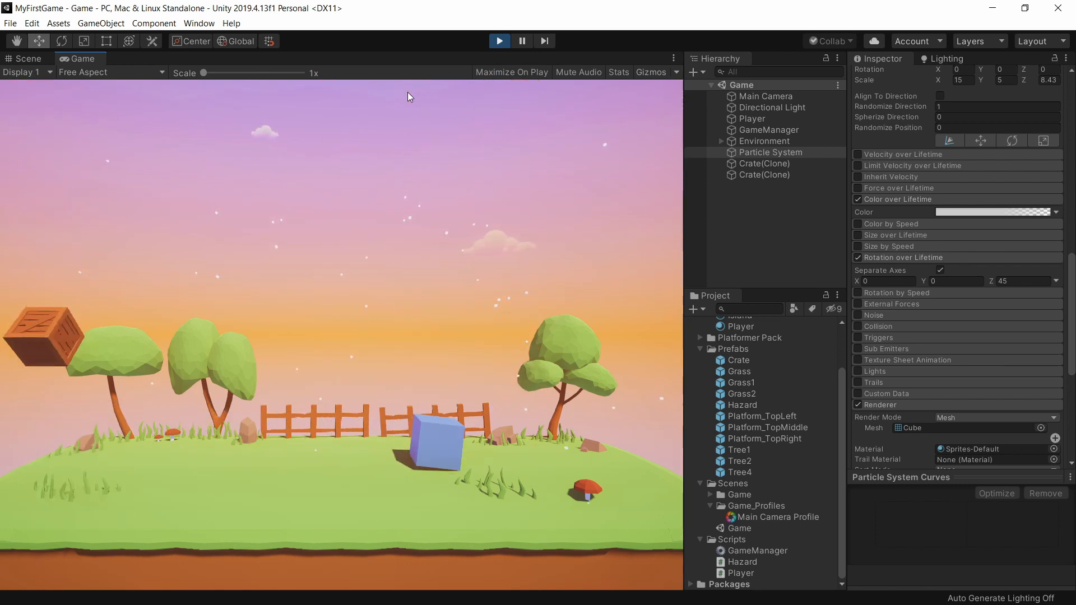
key("a")
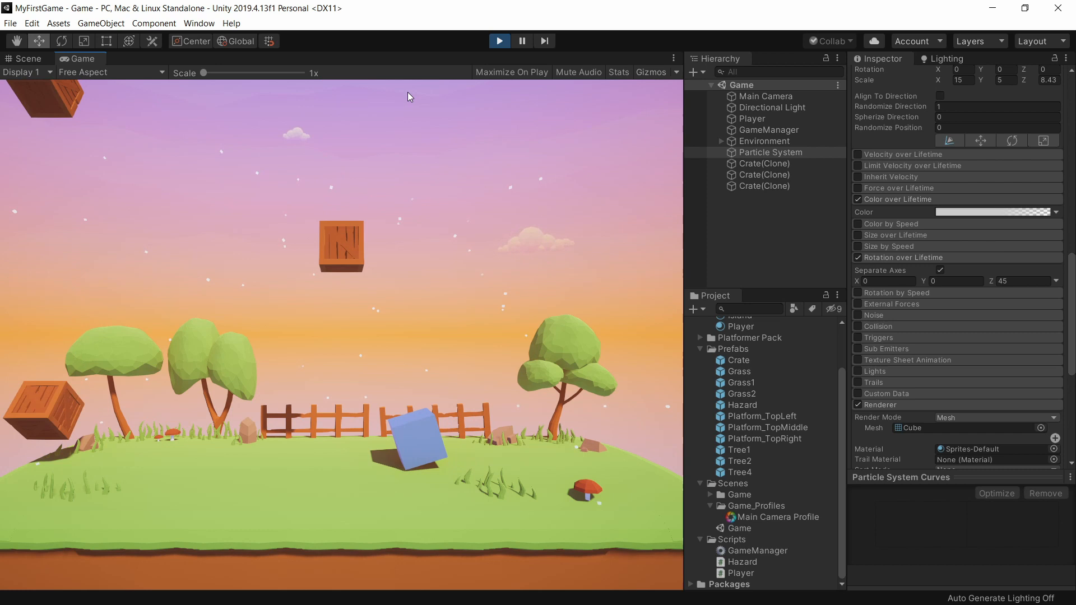
key("ctrl+p")
Enable Prewarm, rework the Color over Lifetime gradient to fade in from alpha 0 and out with semi-transparent keys between, and save the scene
left_click_drag(1072, 268, 1072, 126)
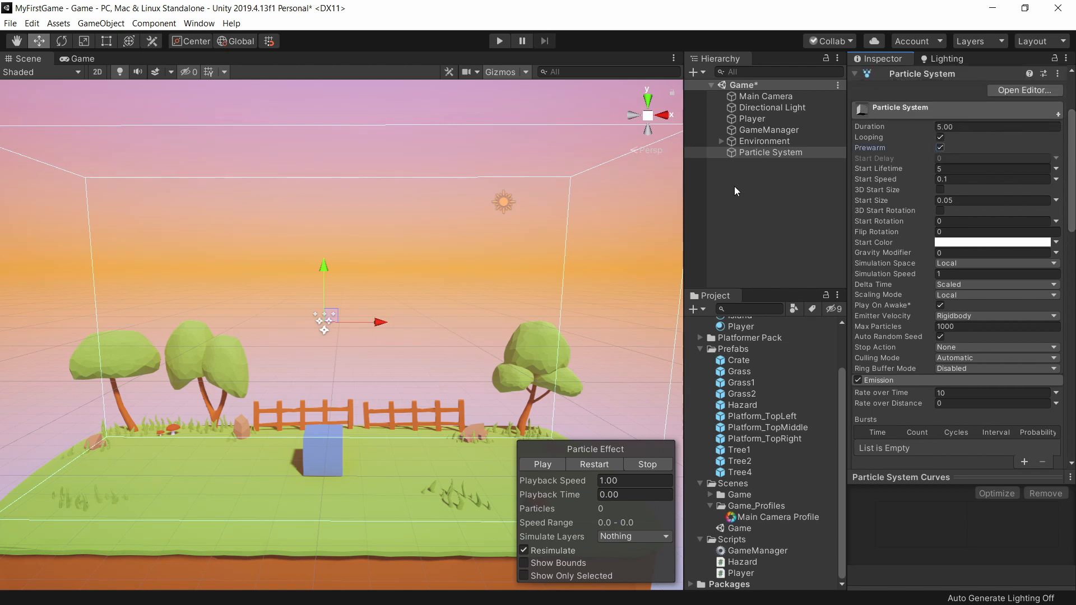
left_click_drag(1073, 219, 1071, 341)
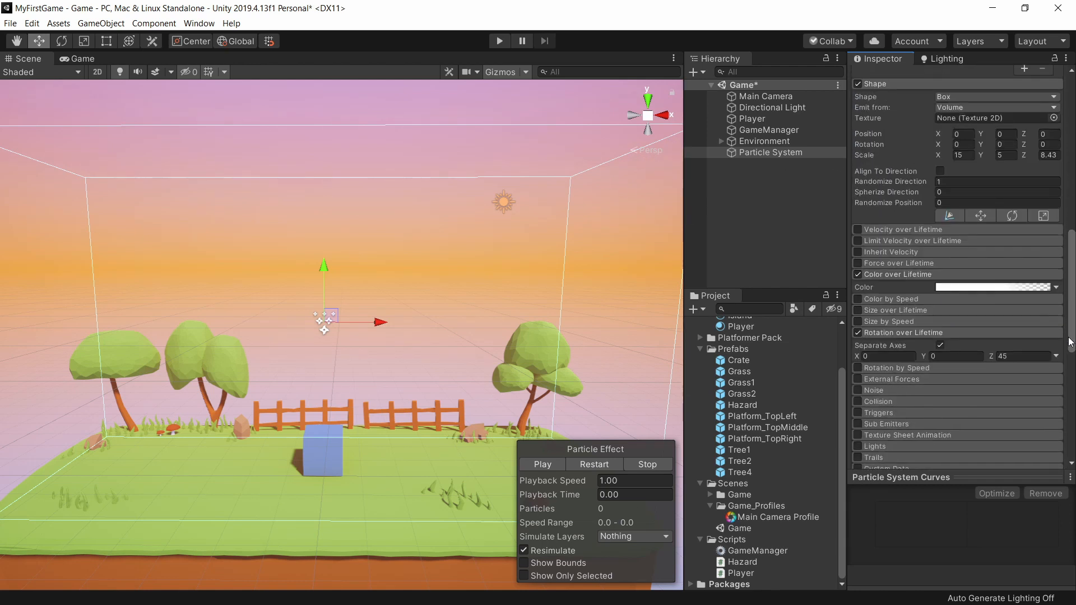
left_click(992, 285)
left_click_drag(105, 115, 60, 112)
left_click(56, 52)
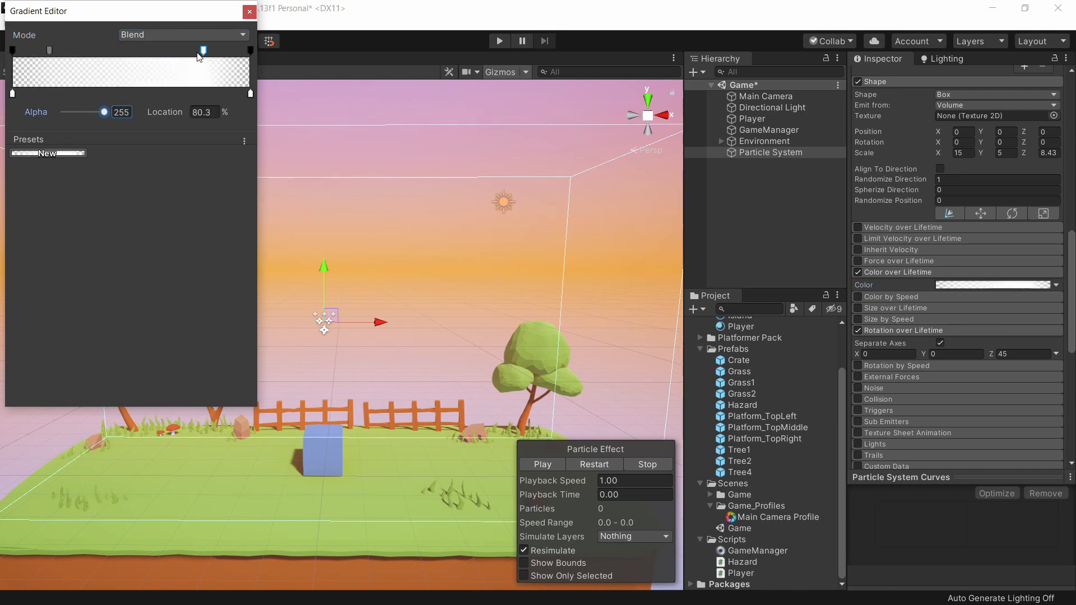
left_click_drag(197, 56, 183, 57)
left_click_drag(103, 112, 88, 116)
key("ctrl+s")
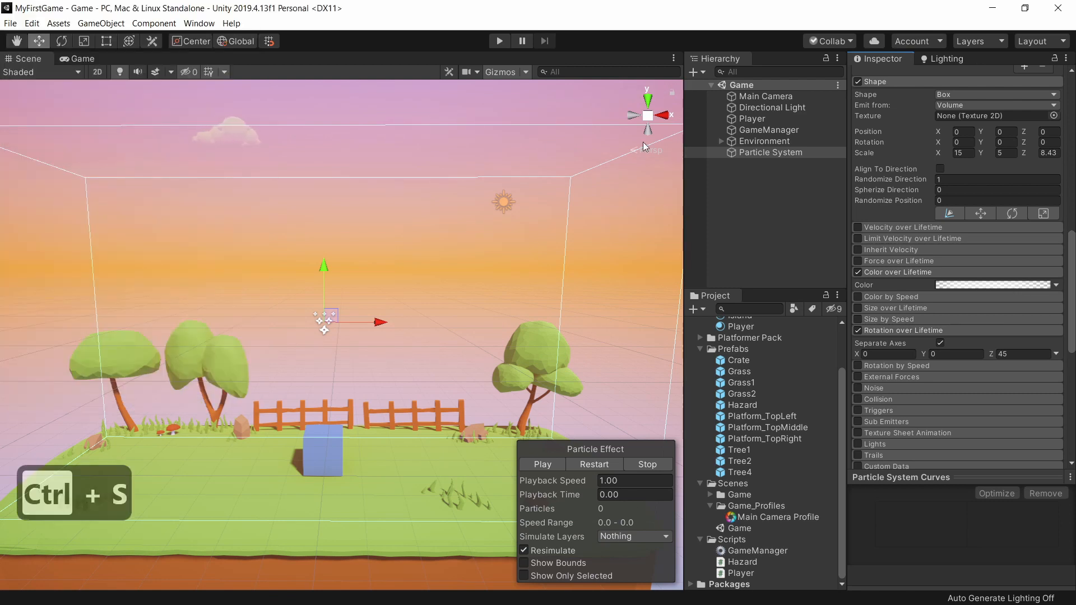
Play-test the scene, moving the player to the right to check the prewarmed particles fading in and out, and stop
key("ctrl+p")
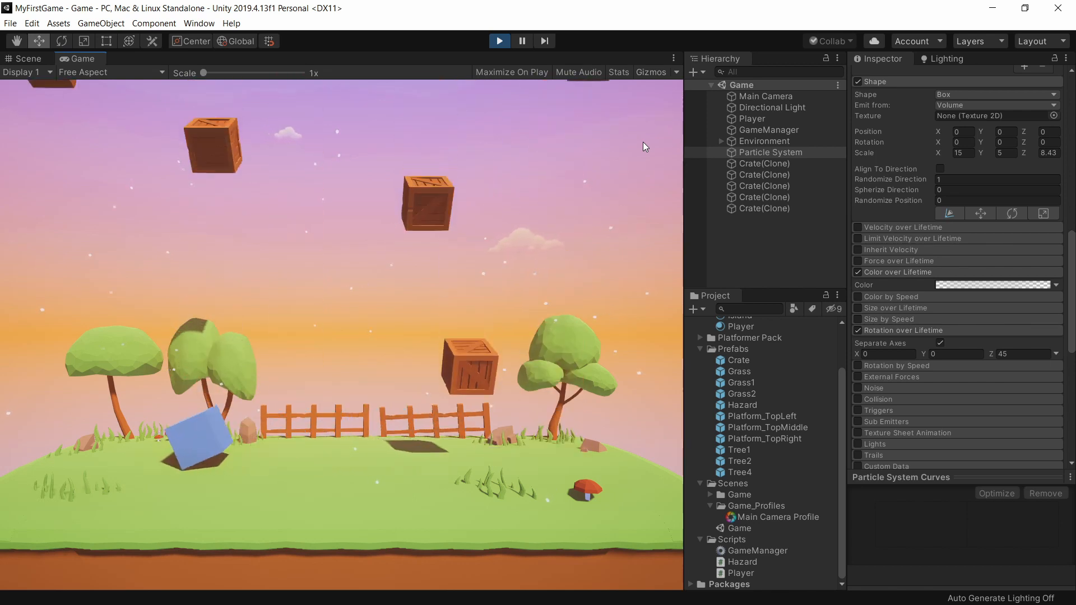
key("Right")
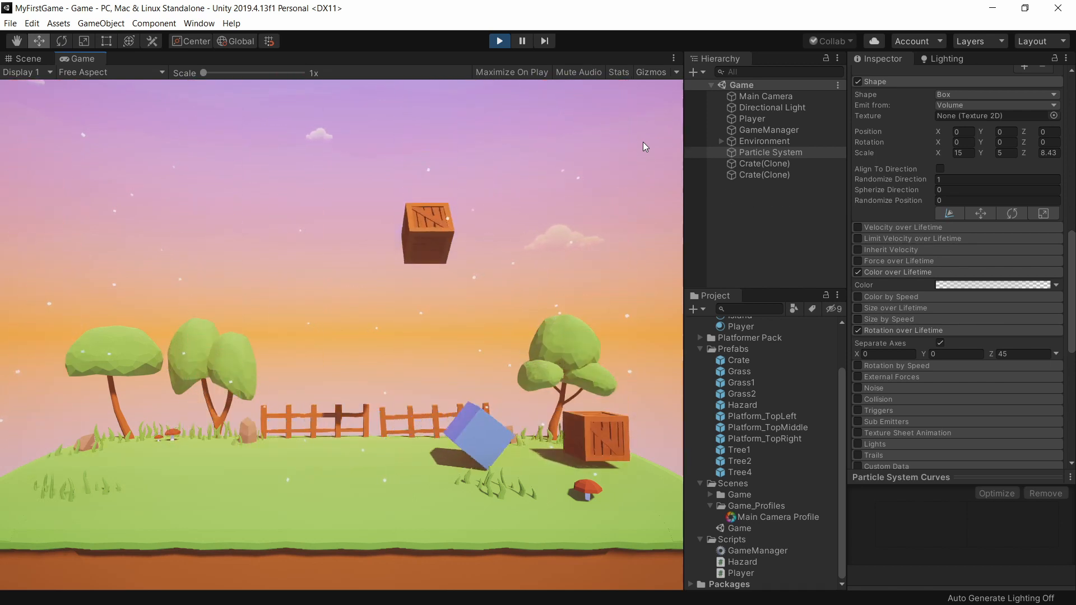
key("ctrl+p")
Lower the middle alpha keys of the particles' Color over Lifetime gradient, setting the key at 68.2% to alpha 97
left_click(992, 285)
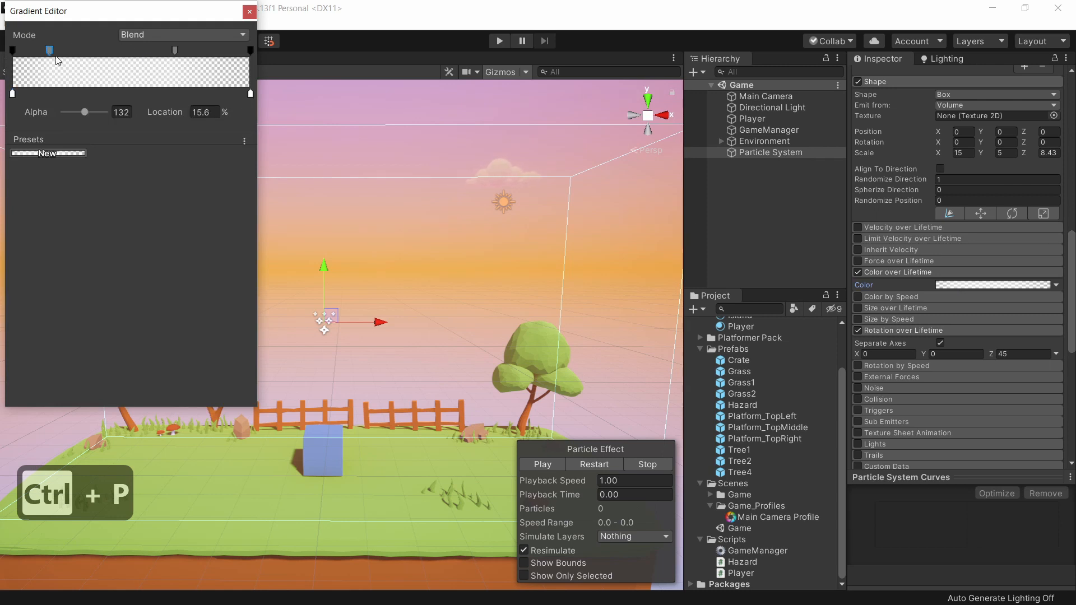
left_click_drag(86, 112, 80, 112)
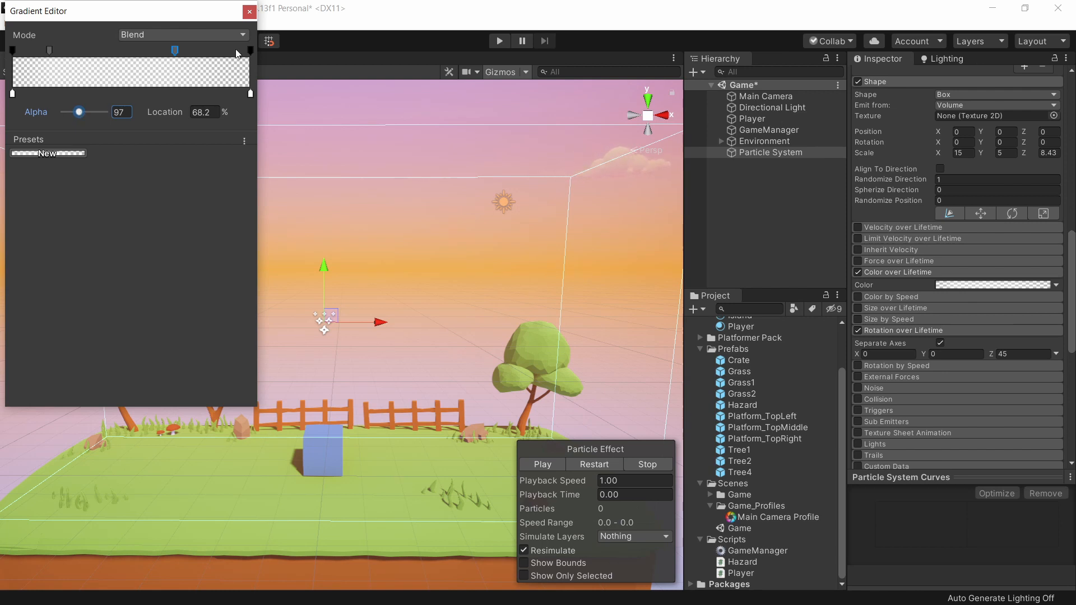
left_click(249, 12)
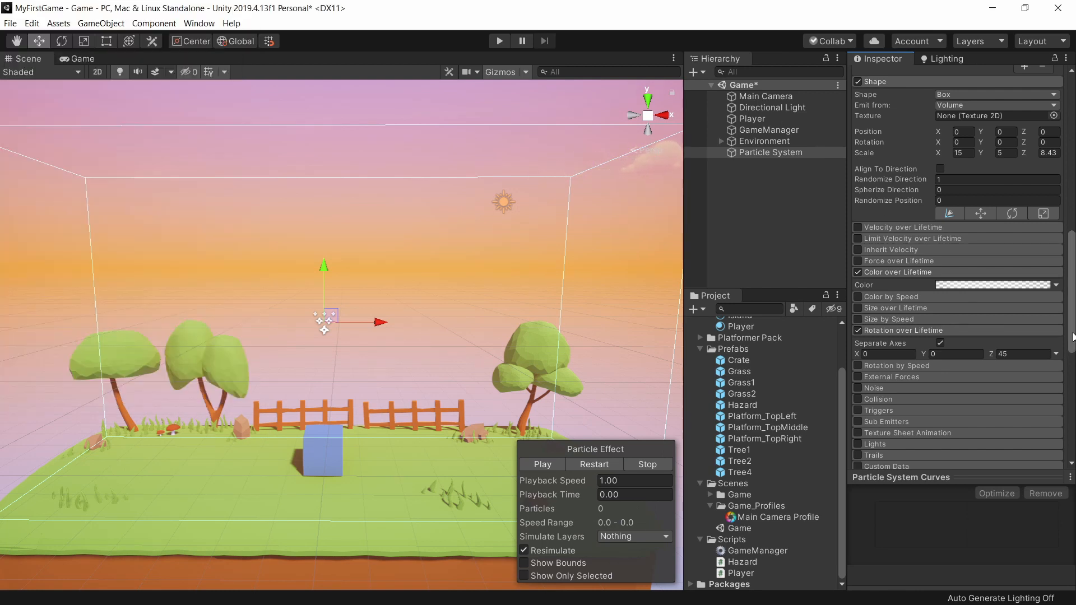
Make the particles' Start Size random between two constants, 0.03 and 0.05, and save the scene
scroll(1071, 335, "up", 10)
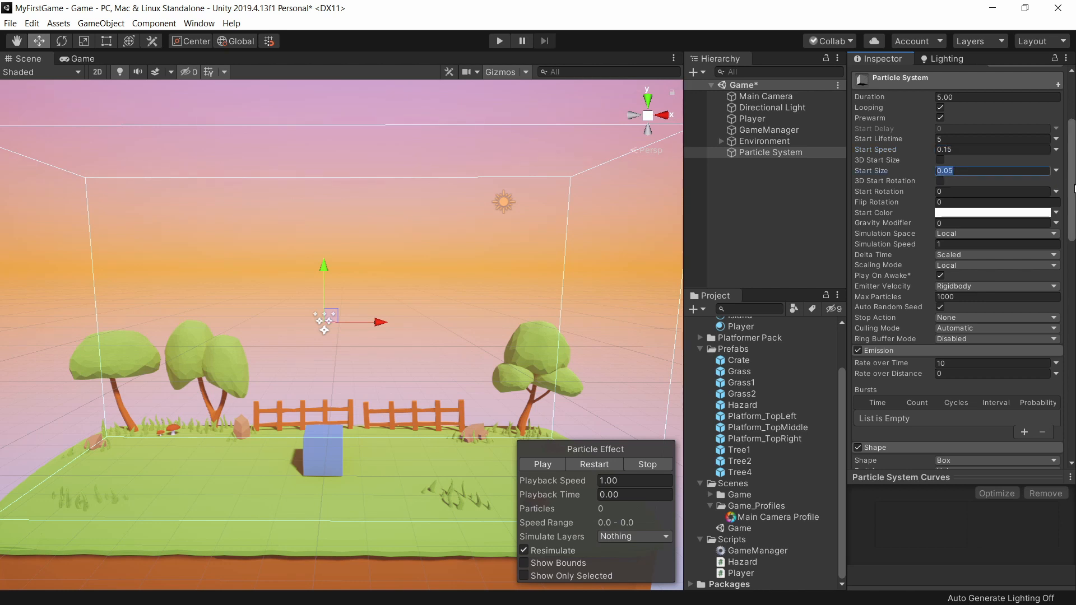
left_click(1056, 170)
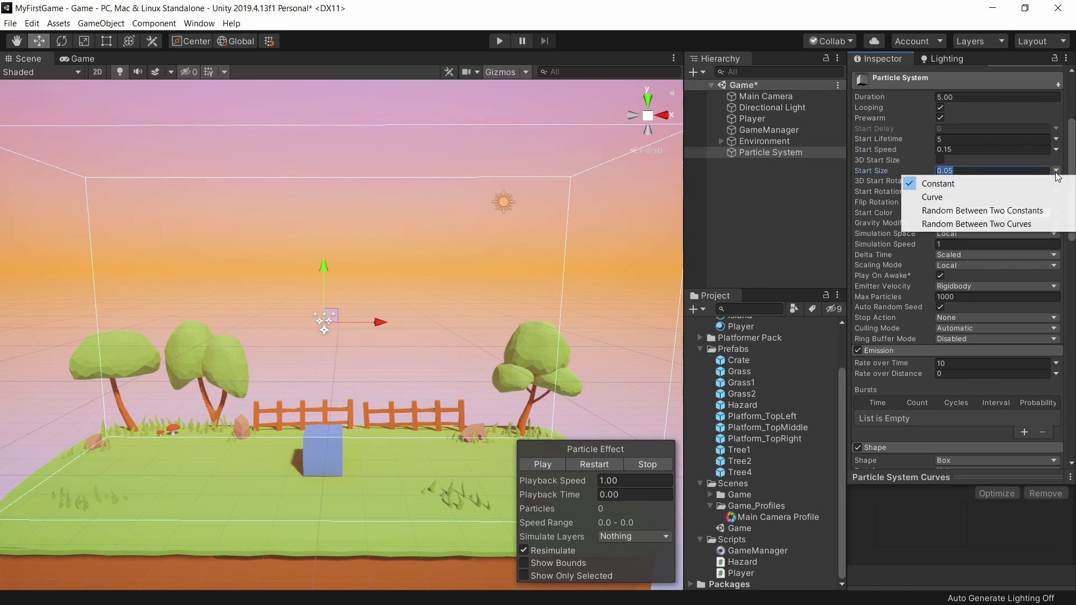
left_click(989, 211)
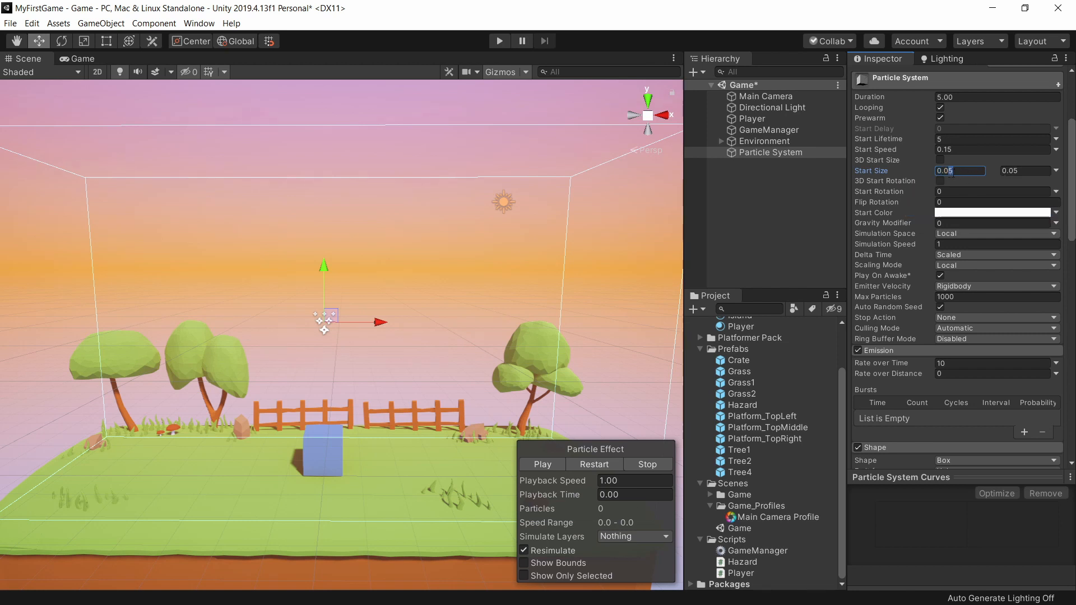
left_click(632, 230)
key("ctrl+s")
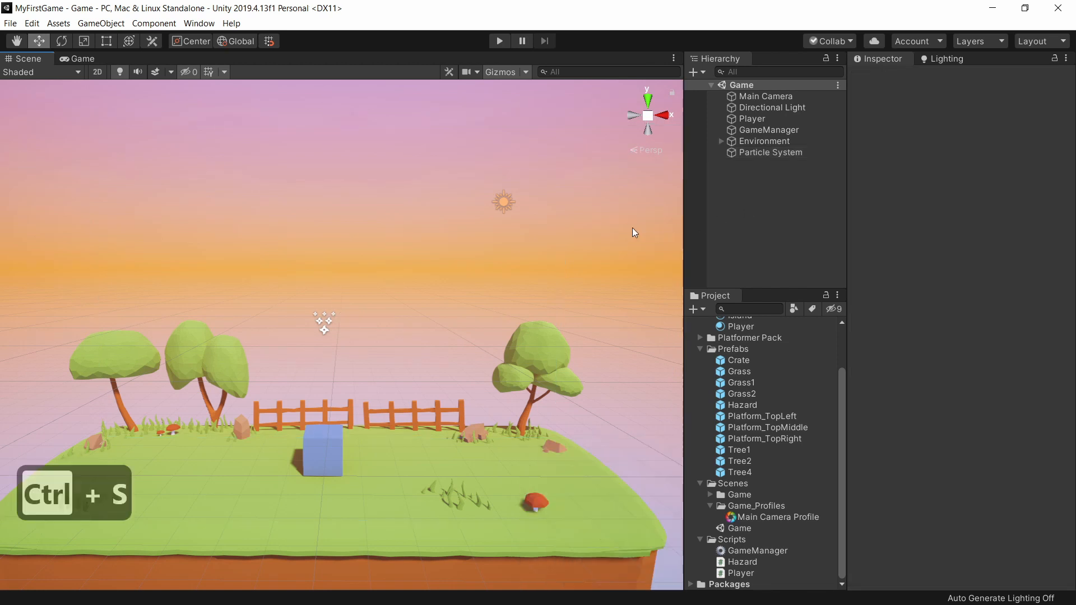
Play-test the varied particle sizes while moving the player left and right, and stop
key("ctrl+p")
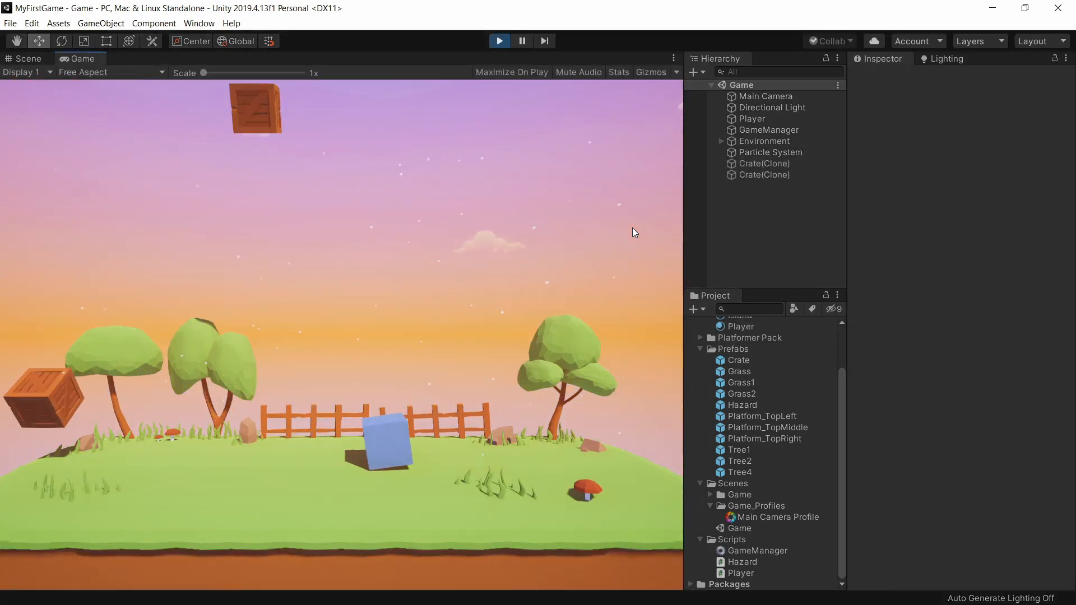
key("Left")
key("Right")
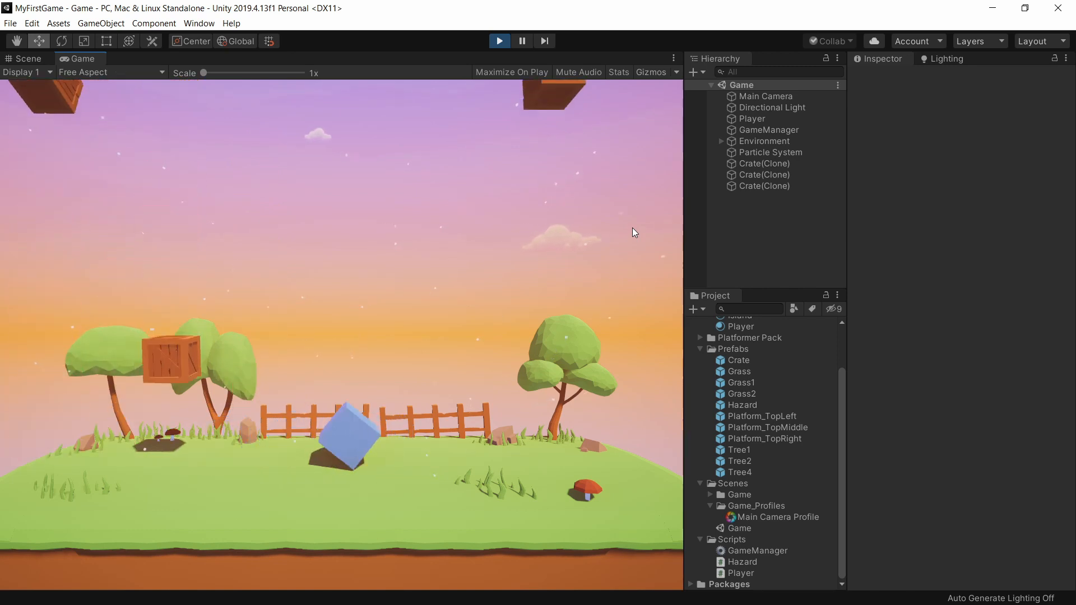
key("ctrl+p")
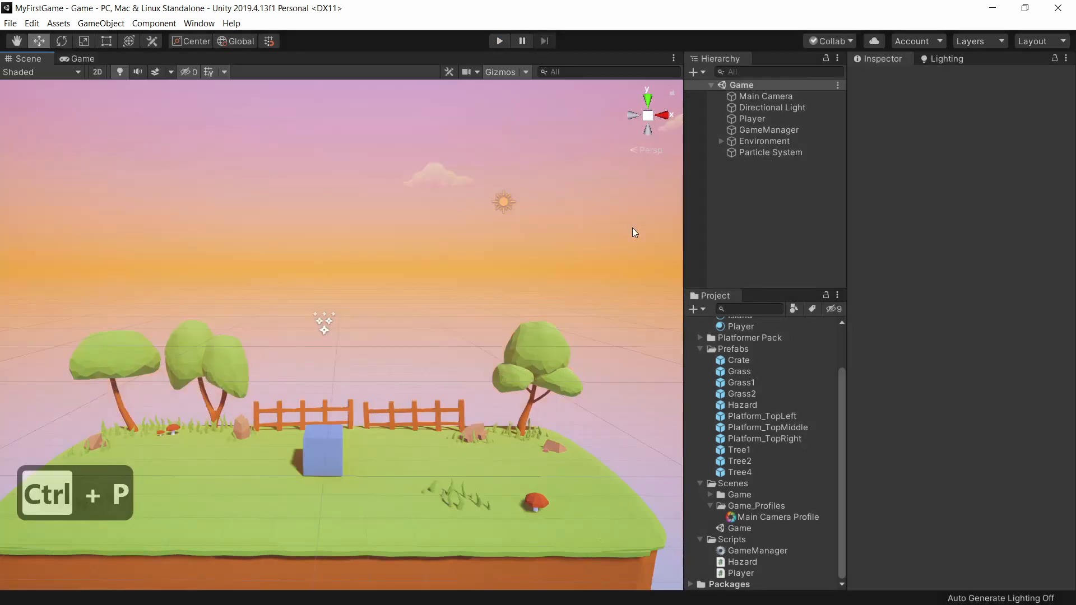
Move the early semi-transparent alpha key of the Particle System's Color over Lifetime gradient slightly later, and save the scene
left_click(771, 153)
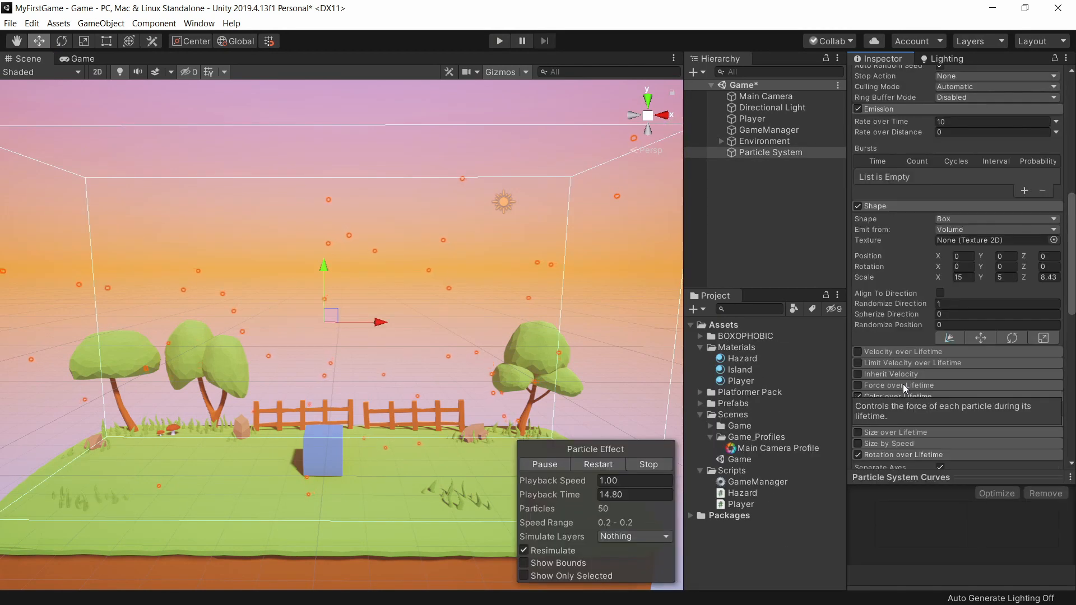
scroll(903, 385, "down", 5)
left_click(964, 283)
left_click_drag(50, 51, 63, 51)
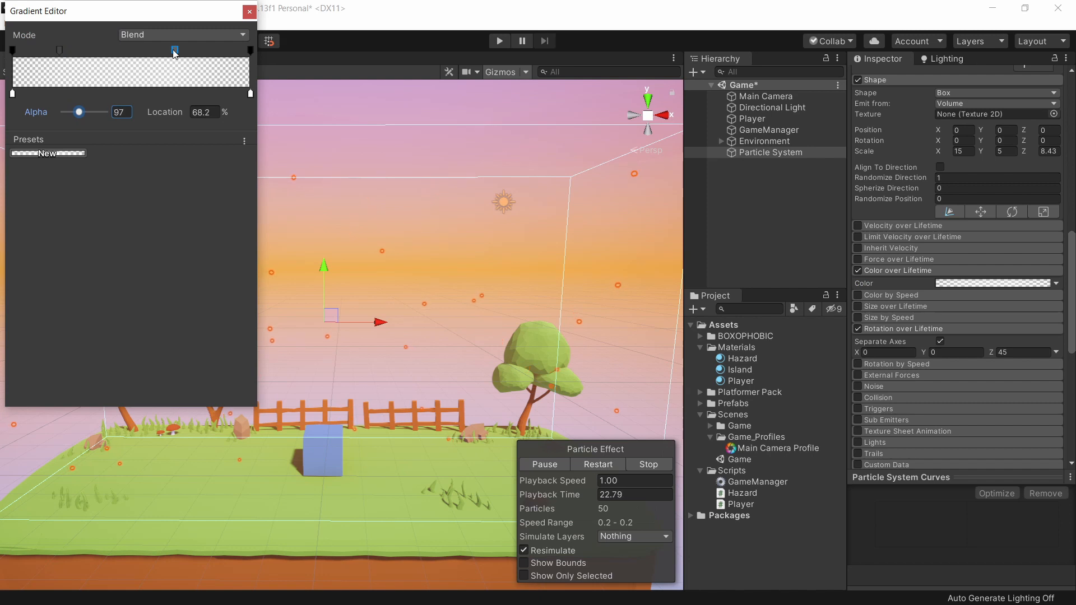
left_click(250, 13)
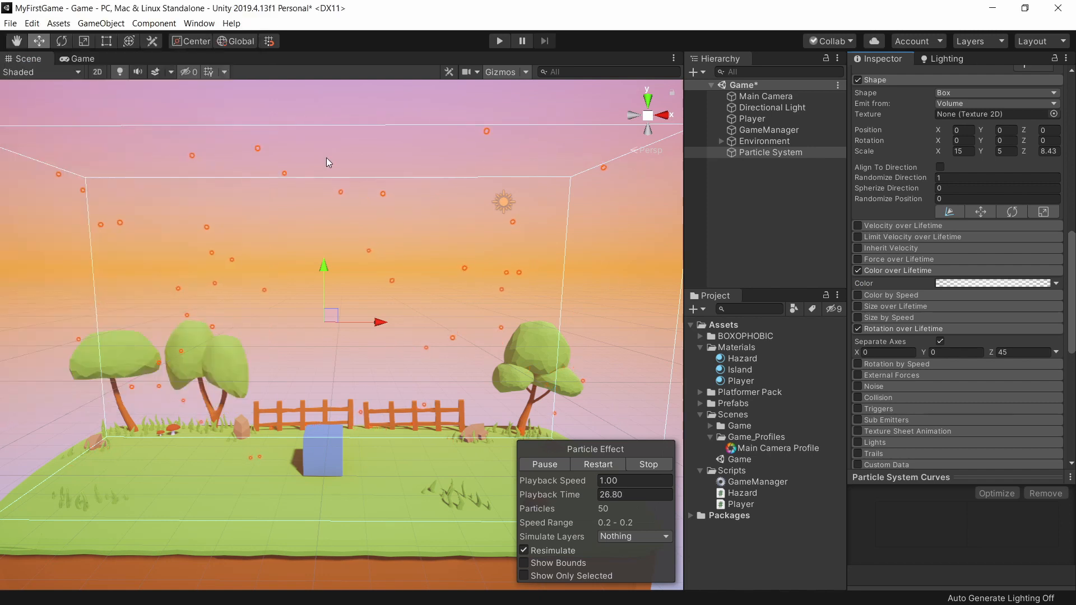
scroll(958, 280, "up", 10)
scroll(958, 219, "up", 3)
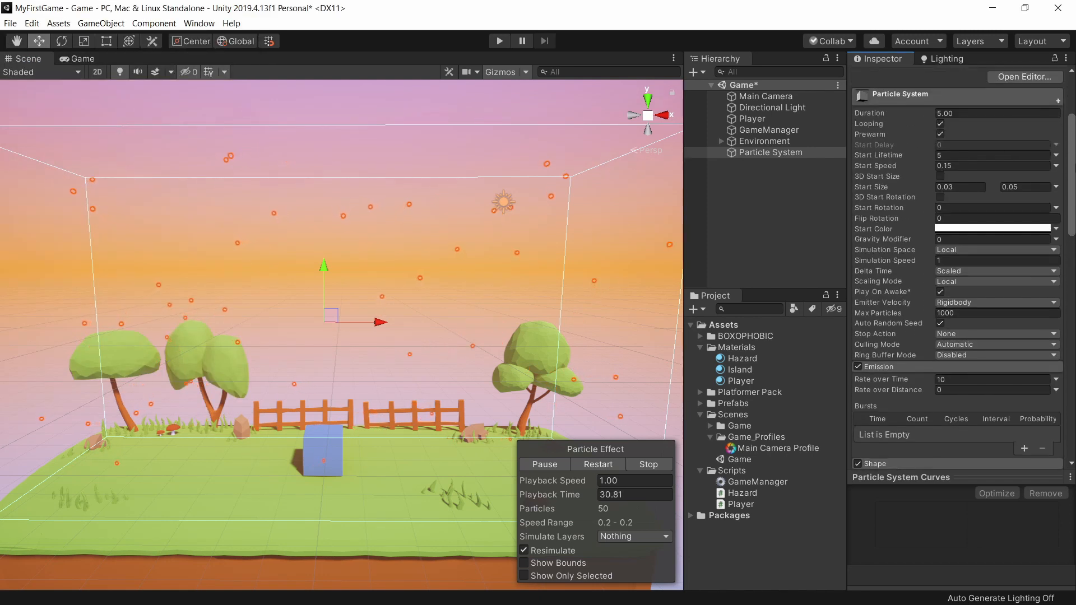
key("ctrl+s")
Run the game again to check the slower particle fade-in while moving the player right and left, and stop
key("ctrl+p")
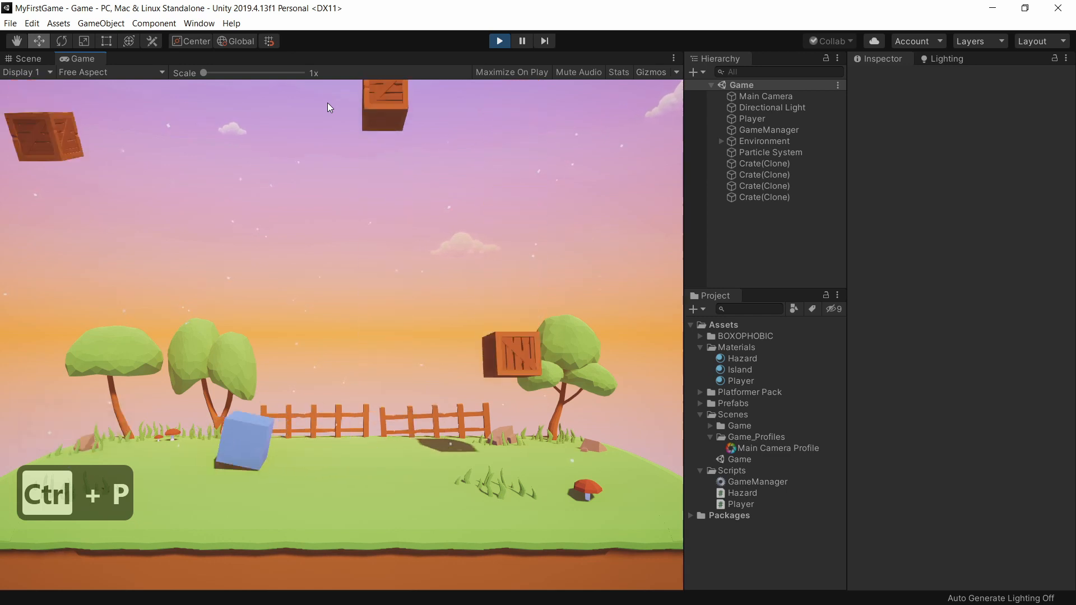
key("Right")
key("Left")
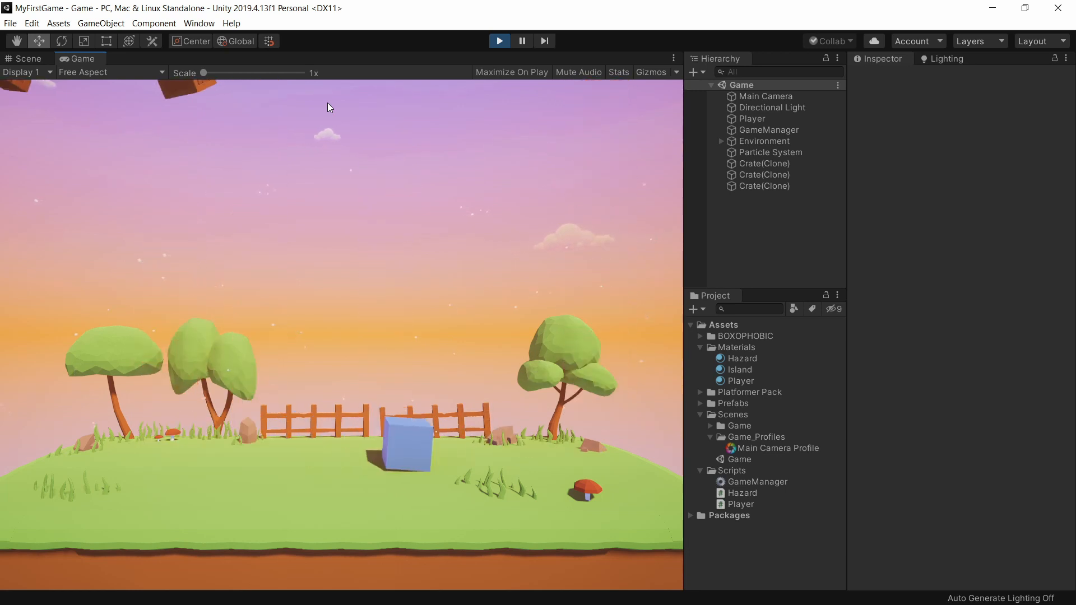
key("ctrl+p")
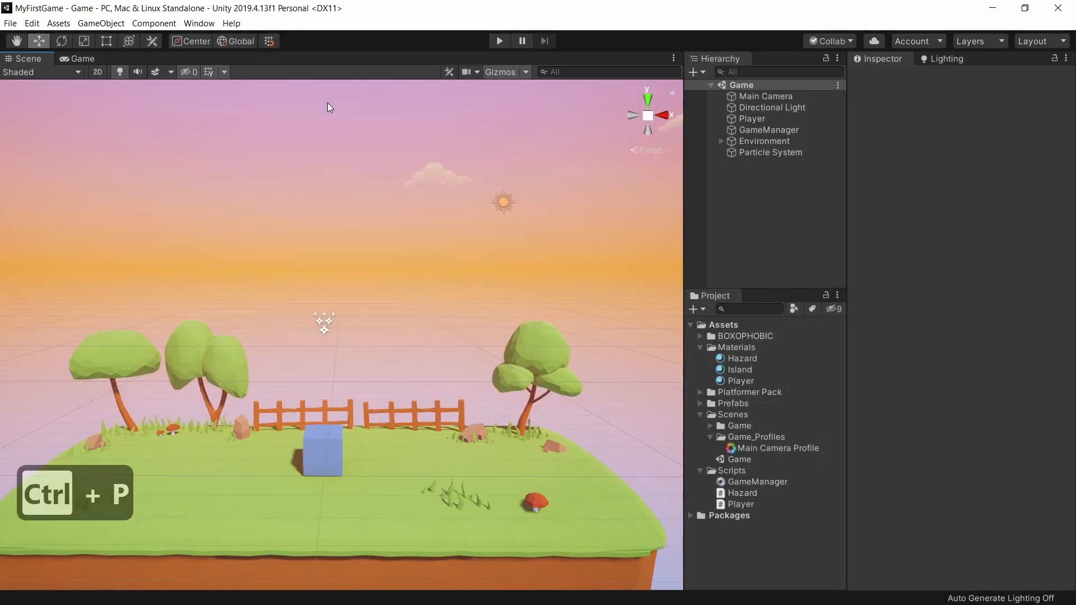
Create a 3D TextMeshPro text object in the scene and import the TMP Essentials it requires
right_click(738, 189)
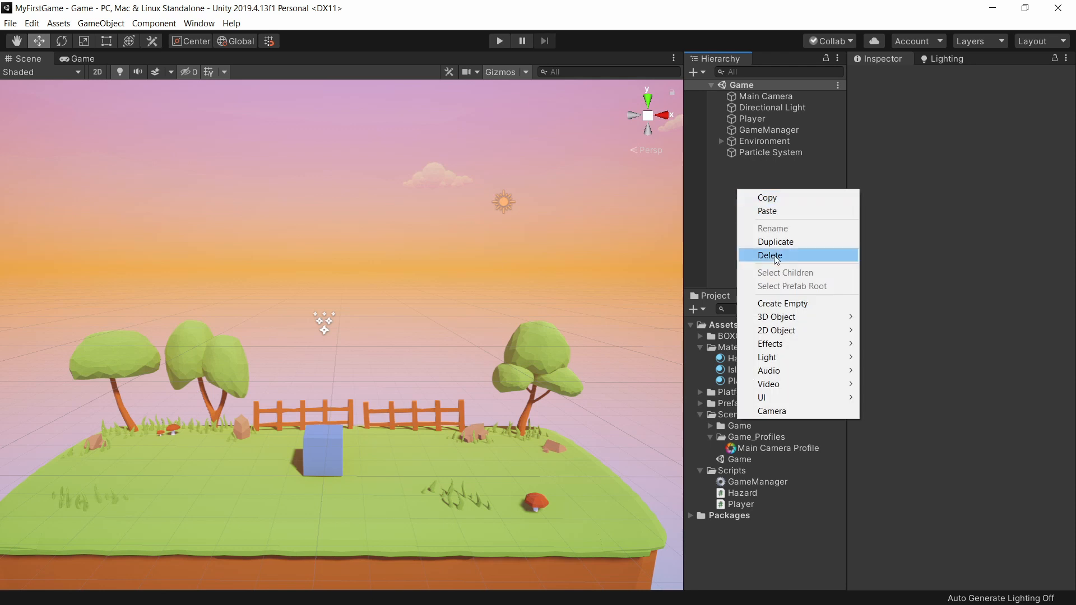
mouse_move(776, 316)
left_click(912, 397)
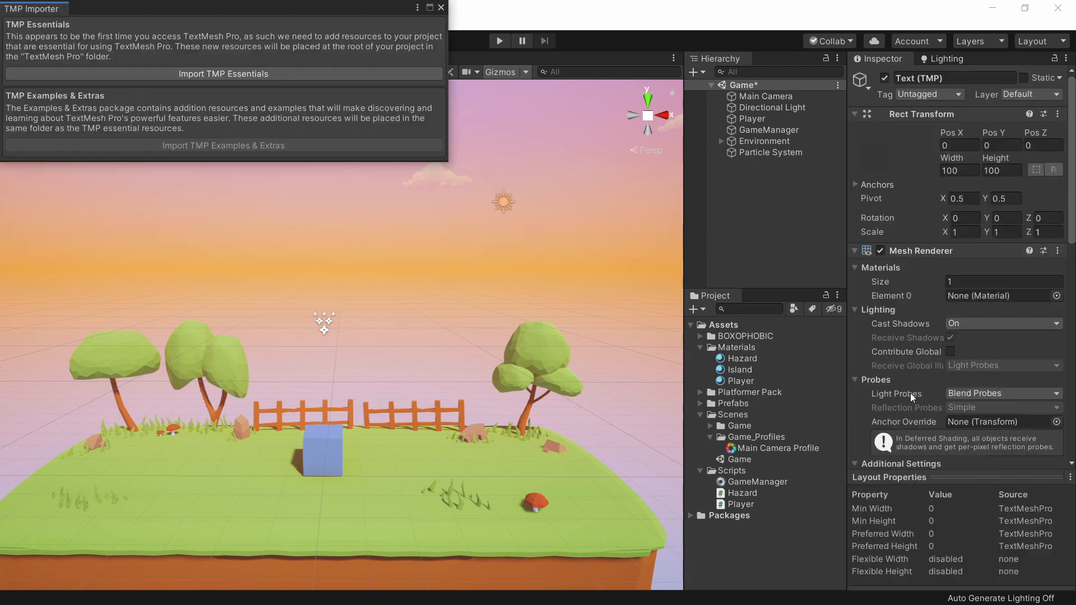
left_click(228, 72)
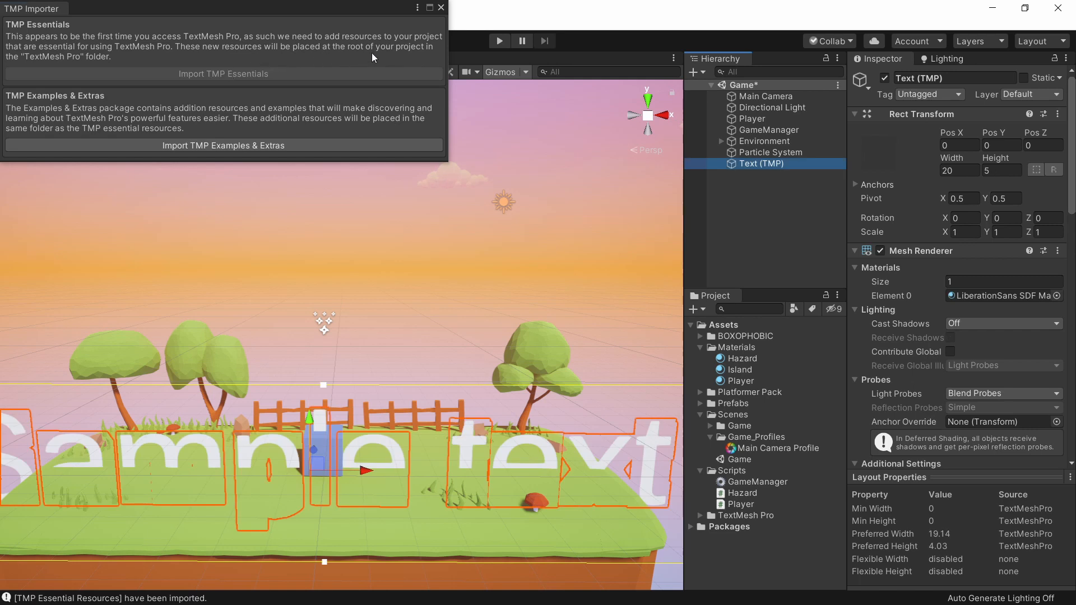
left_click(440, 7)
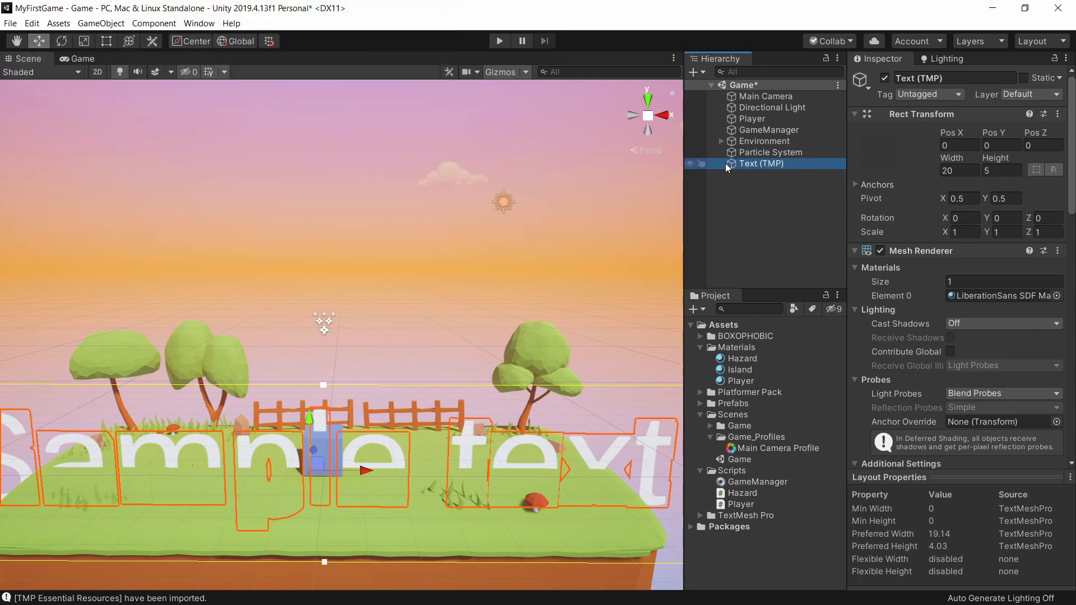
Raise the text above the island to a Y position of about 7.06 and set its content to "Score:"
left_click_drag(310, 417, 333, 171)
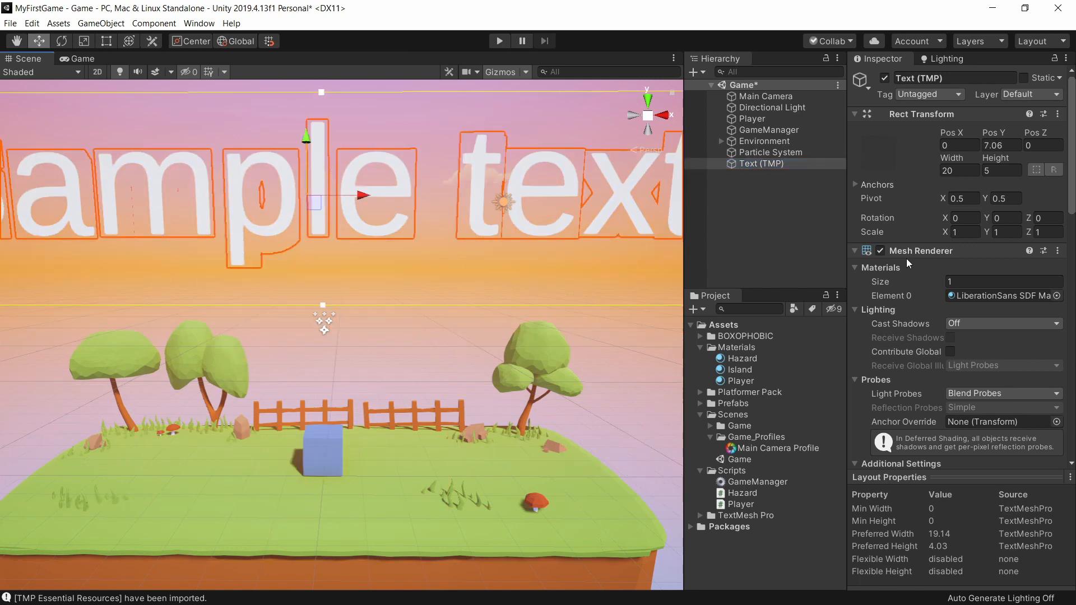
scroll(875, 224, "down", 5)
left_click(889, 288)
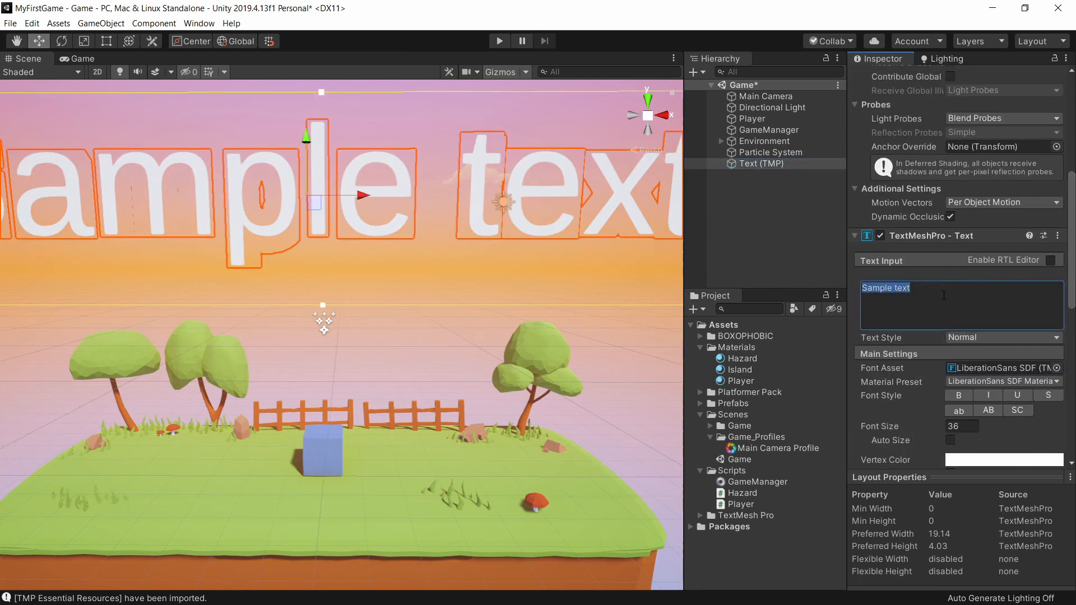
type("Score:")
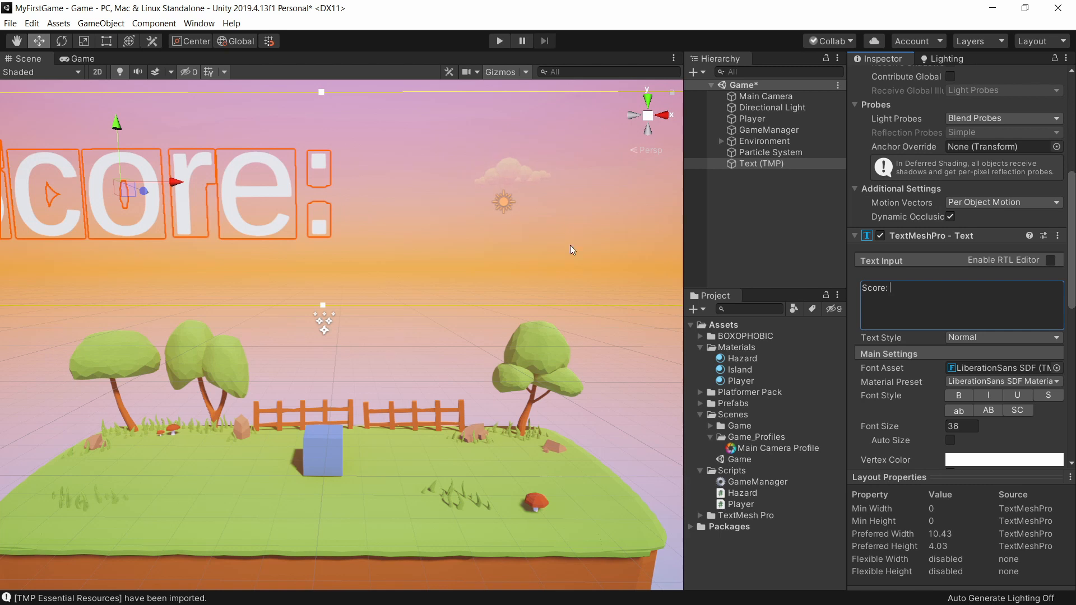
Shift the "Score:" text to an X position of about 2.47 and set its font size to 12
left_click_drag(917, 430, 275, 170)
scroll(964, 280, "up", 5)
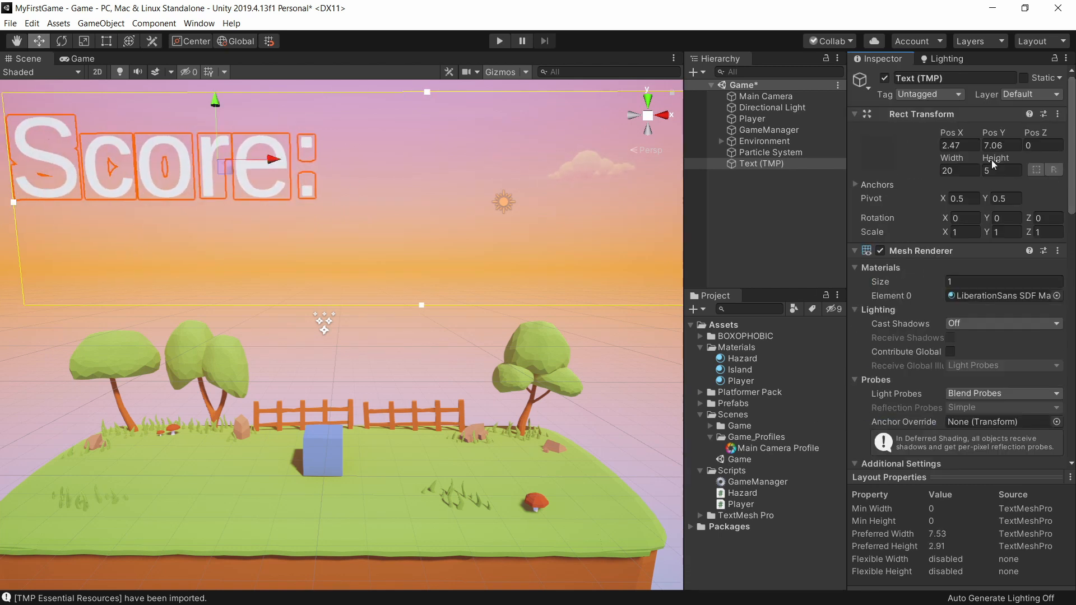
scroll(967, 145, "down", 6)
scroll(967, 169, "up", 1)
left_click(962, 246)
type("12")
key("ctrl+2")
Fine-tune the "Score:" text's Y position against the Game view and set its font size to 10
left_click(741, 165)
scroll(956, 196, "up", 5)
mouse_move(1002, 137)
left_mouse_down()
mouse_move(987, 137)
mouse_move(998, 137)
left_mouse_up()
scroll(1034, 264, "down", 6)
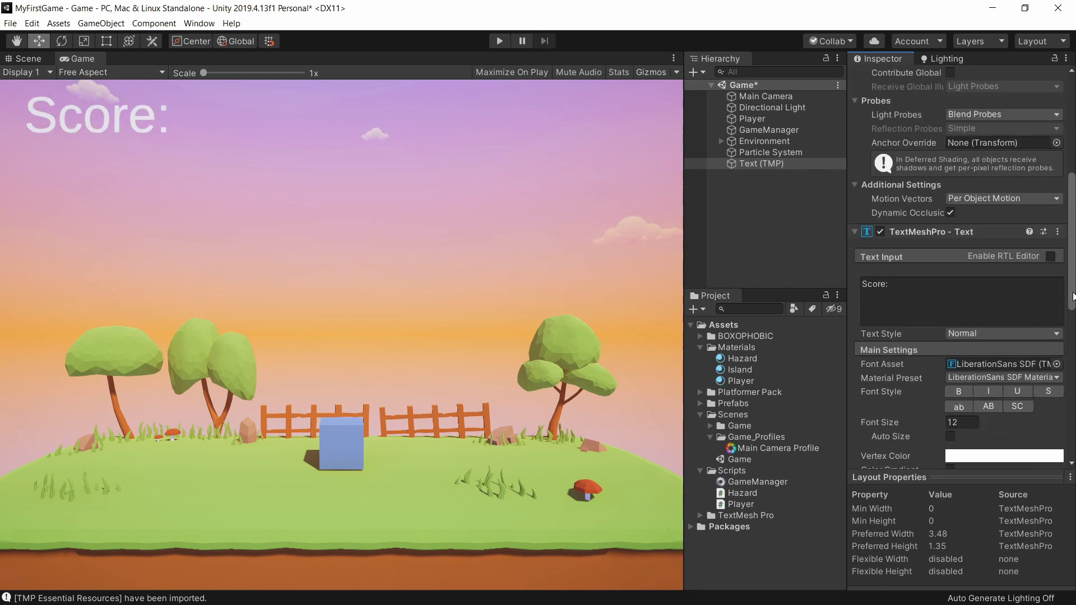
left_click(958, 367)
type("10")
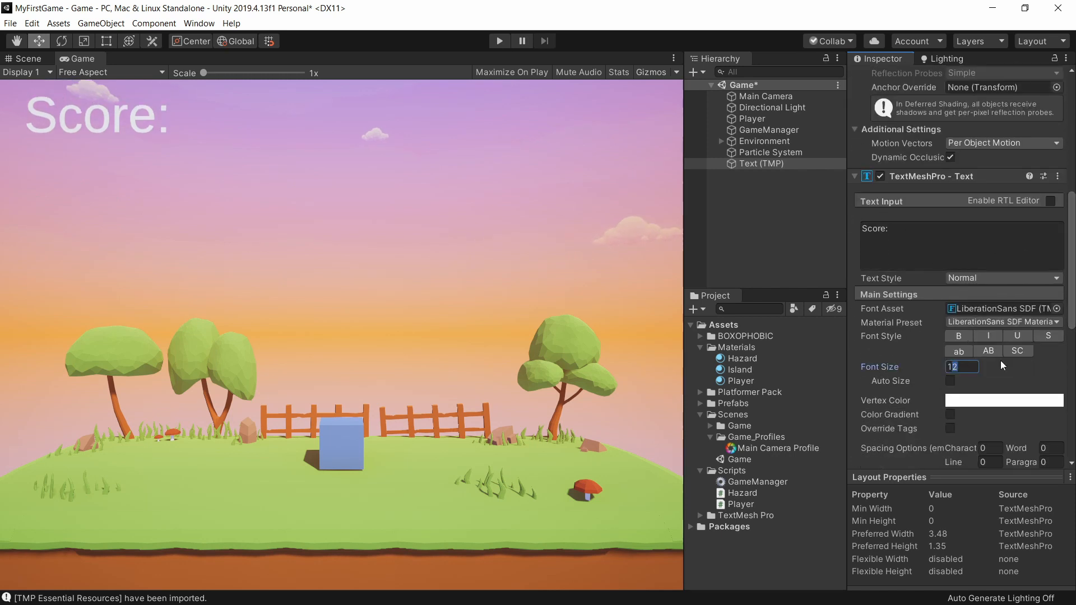
Rename the Text (TMP) object as ScoreLabel
left_click(768, 166)
key("F2")
type("Score")
key("Return")
key("F2")
type("ScoreLabel")
key("Return")
Duplicate ScoreLabel and rename the copy as Score
key("ctrl+d")
key("F2")
type("Score")
key("Return")
Move the Score text along X to sit just after the label, and try 1000 as its content
scroll(952, 225, "up", 10)
left_click_drag(953, 133, 976, 135)
scroll(924, 253, "down", 6)
left_click(862, 312)
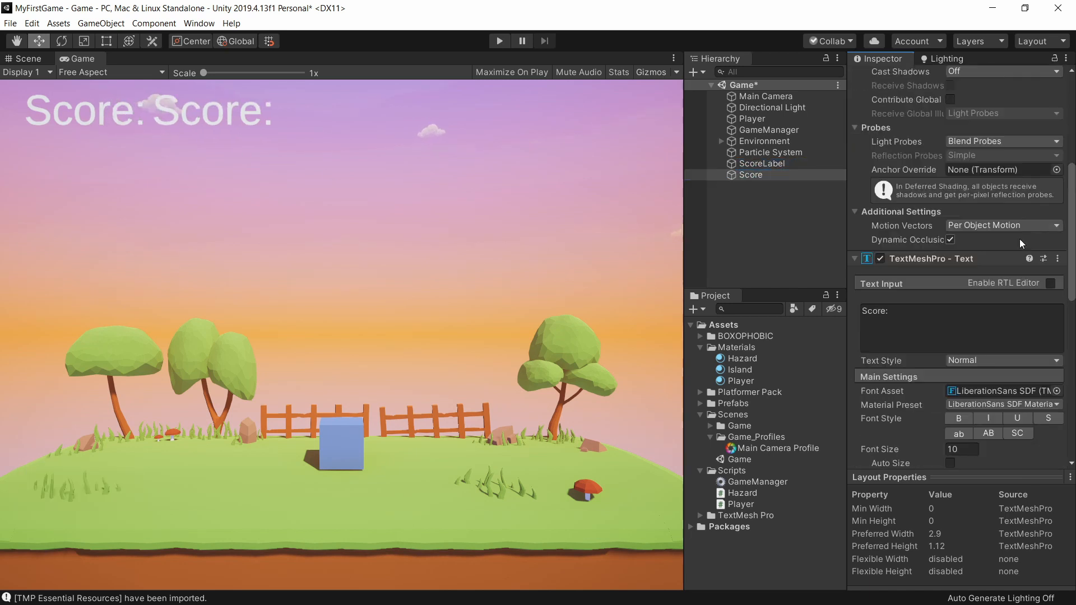
type("0")
key("Left")
type("100")
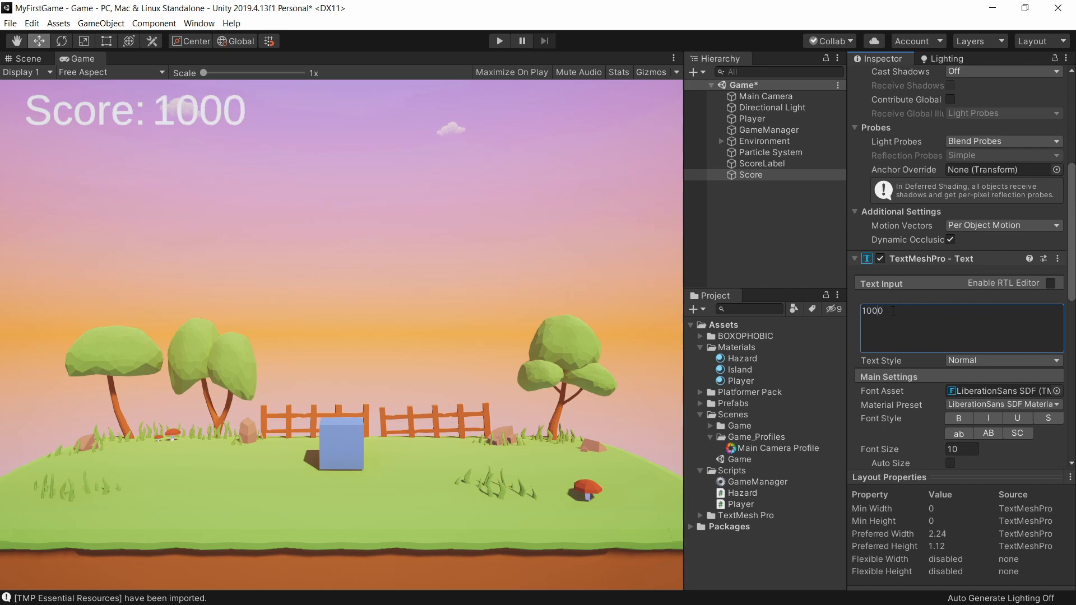
Set the Score object's text to 0 and save the scene
left_click_drag(892, 310, 862, 310)
type("0")
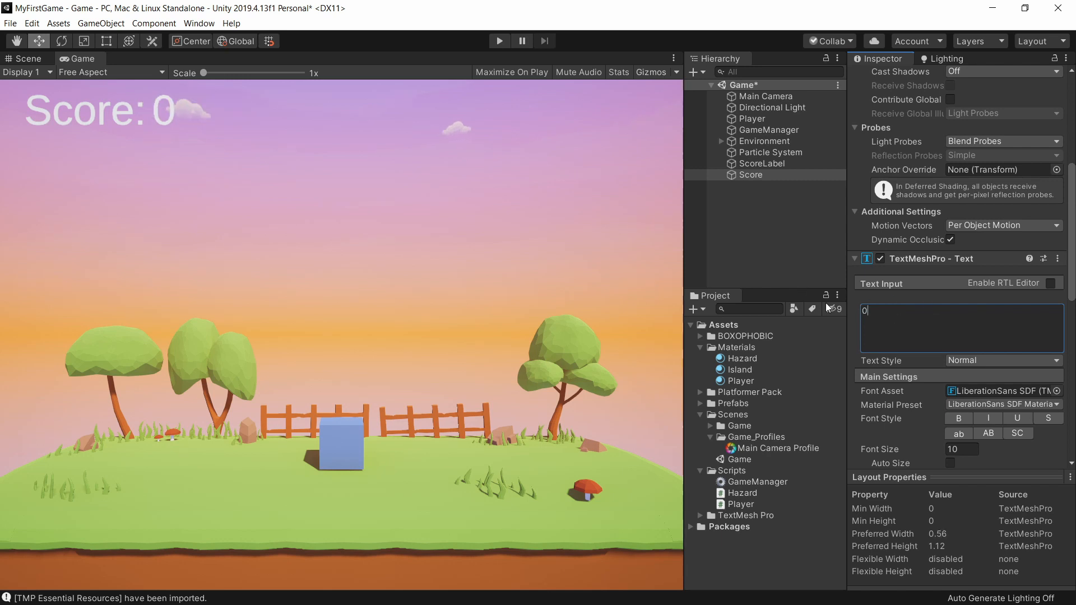
key("ctrl+s")
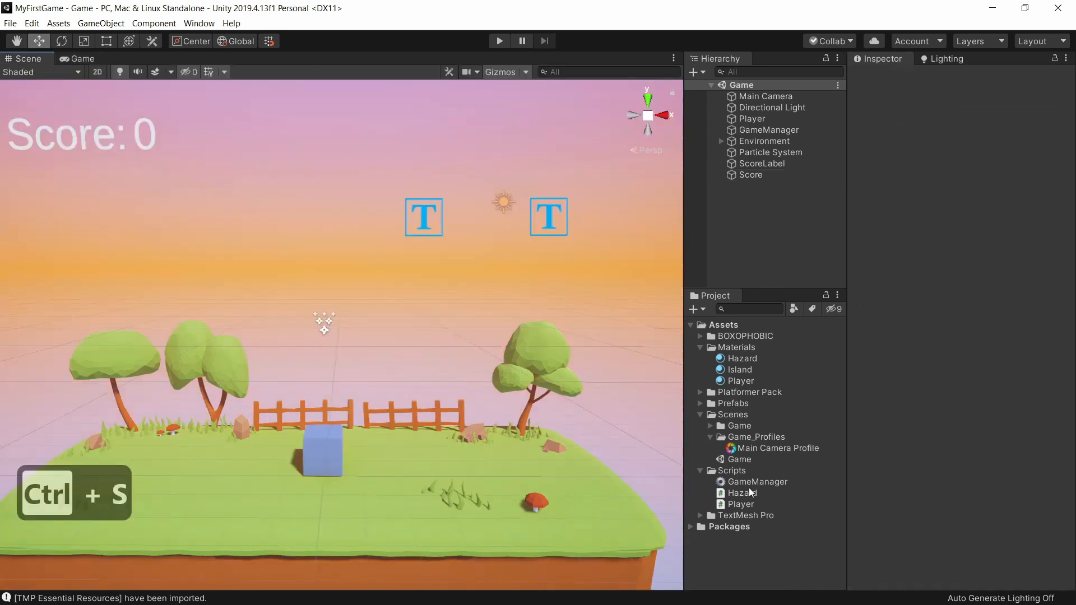
Open the GameManager script in Visual Studio and declare a private int field named score below maxHazardsToSpawn
double_click(749, 482)
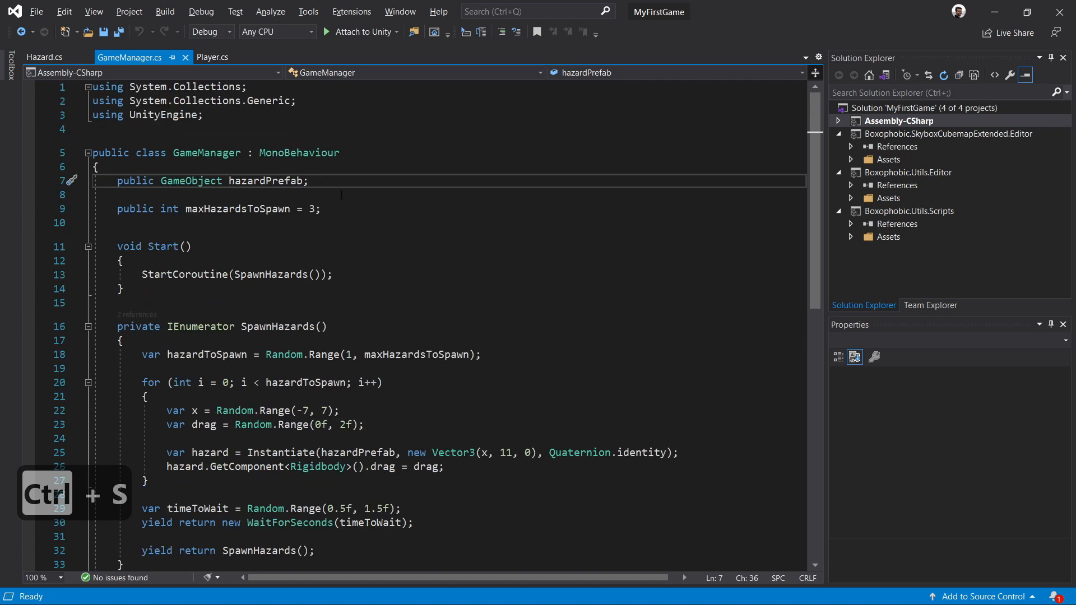
key("Down")
key("Down")
key("End")
key("Return")
key("Return")
type("private int score;")
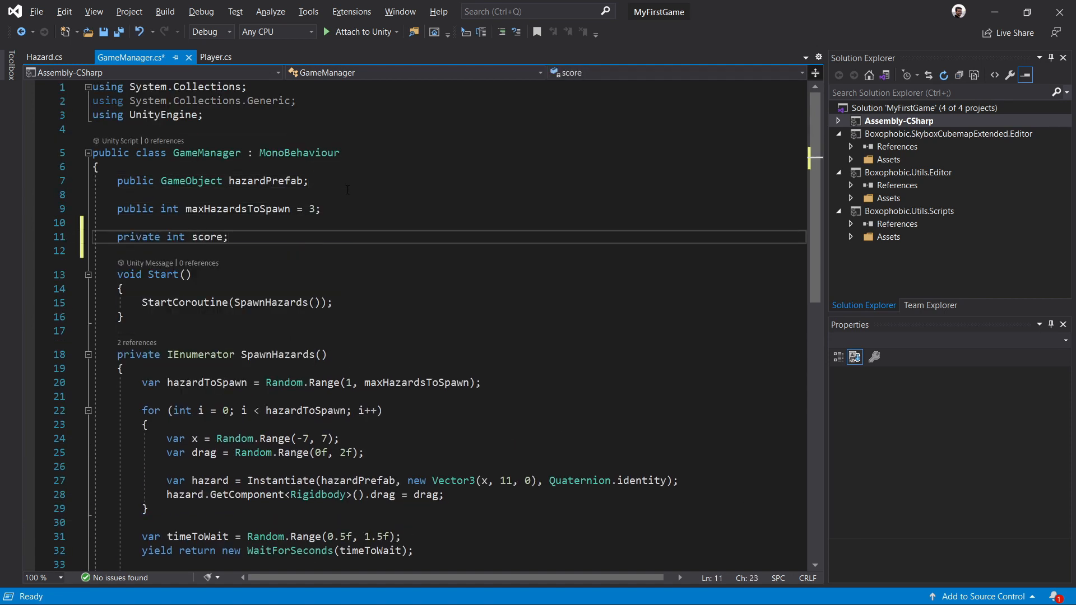
Declare a private float field named time directly below the score field
key("Return")
type("private int time;")
double_click(175, 251)
type("float")
Remove the blank line above maxHazardsToSpawn and declare a public TMPro.TextMeshPro field named scoreText below it
key("Up")
key("Up")
key("Up")
key("Up")
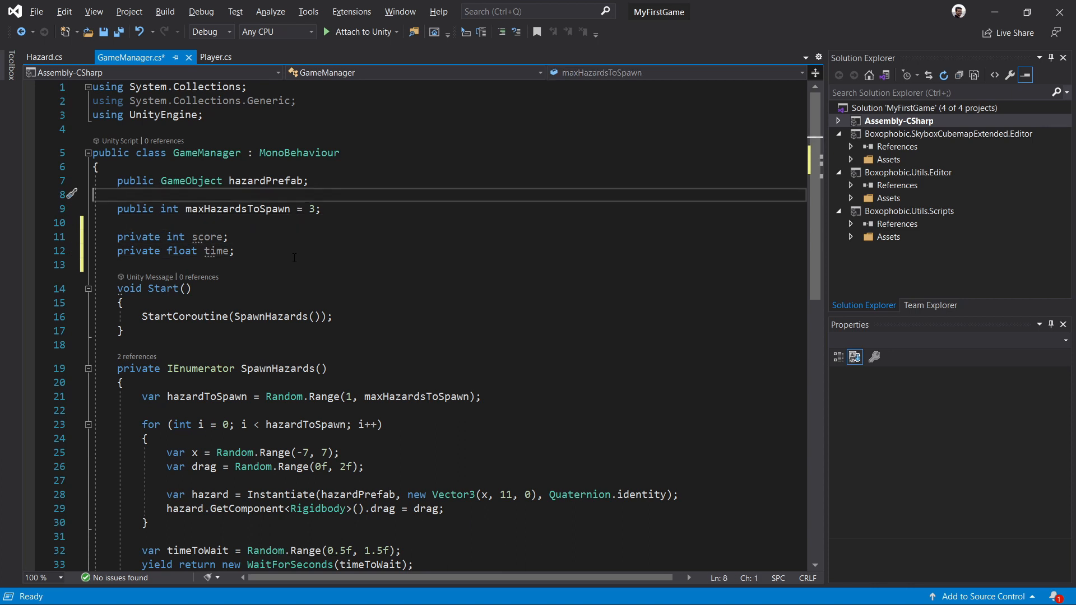
key("Delete")
key("End")
key("Return")
type("public TMPro.textm")
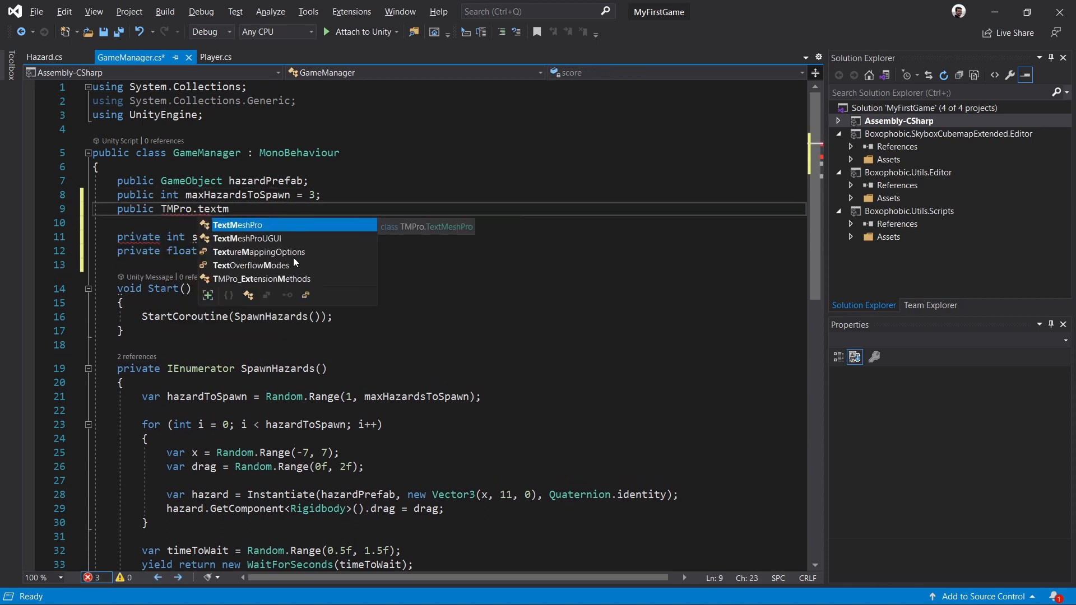
type(" scoreText;")
Add an empty private void Update() method between Start and SpawnHazards
scroll(310, 250, "down", 1)
scroll(310, 250, "down", 2)
scroll(252, 249, "up", 1)
left_click(205, 248)
key("Return")
key("Return")
type("private void Update()")
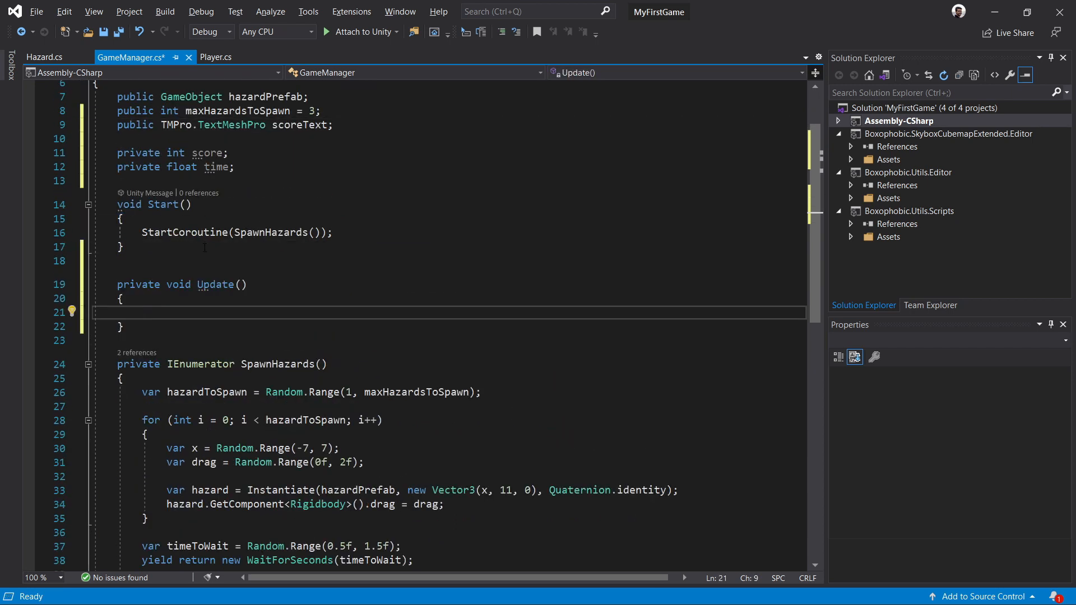
Inside Update, assign score.ToString() to scoreText.text
type(" {  }scoreText.text = score;")
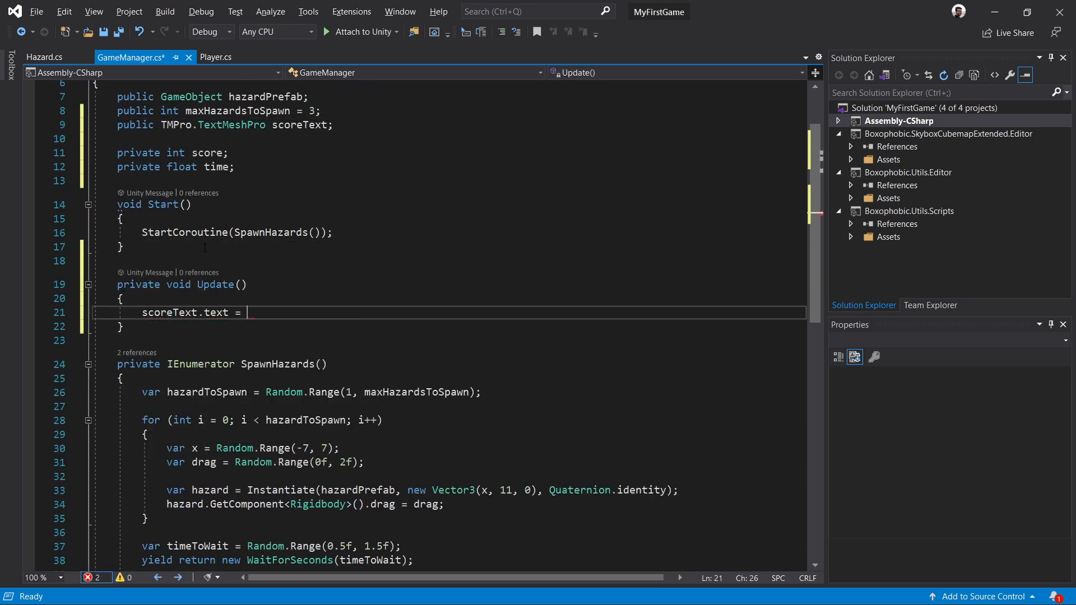
key("Return")
key("Return")
left_click(344, 315)
key("Left")
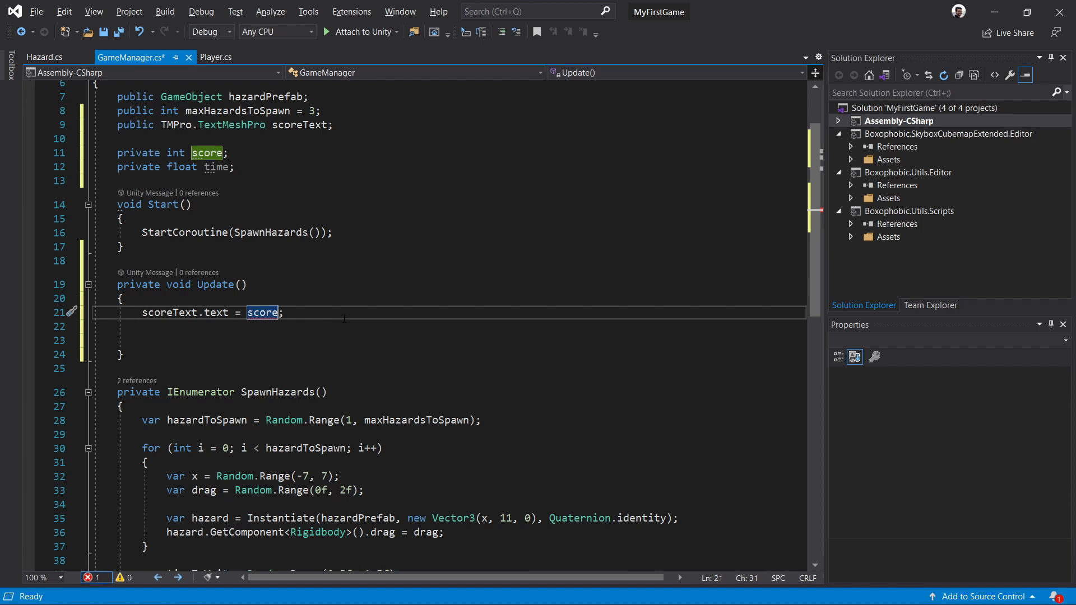
type(".ToString()")
Begin a new first line in Update with the time field and rename that field to timer
key("Down")
key("Down")
left_click(243, 300)
key("Return")
type("time")
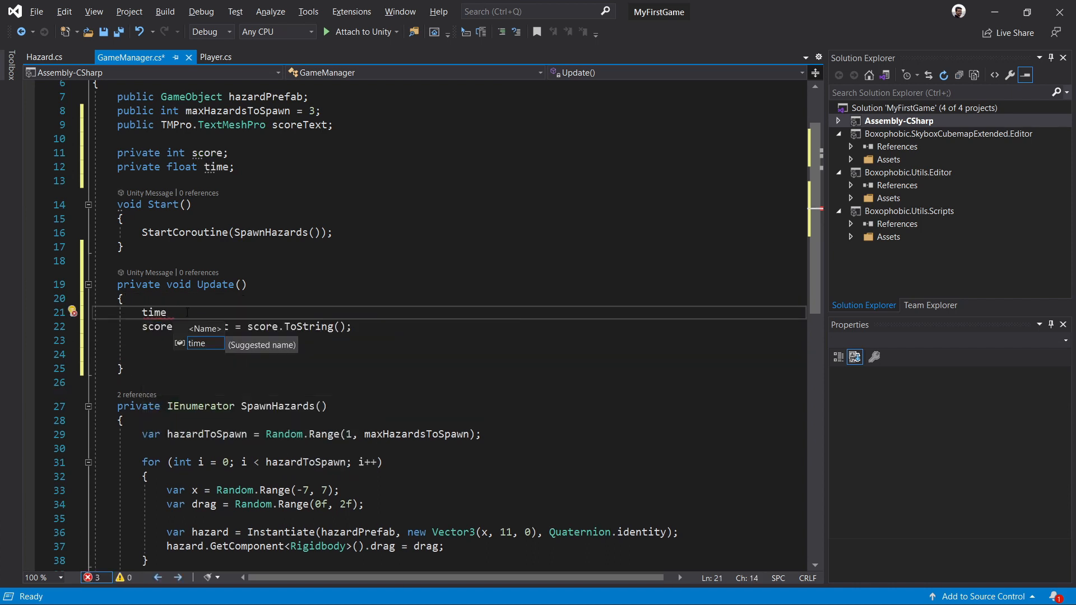
scroll(263, 280, "up", 2)
left_click(228, 250)
type("r")
key("ctrl+period")
scroll(276, 263, "down", 1)
key("Return")
Complete the first line of Update as timer += Time.deltaTime; followed by a blank line
left_click(200, 354)
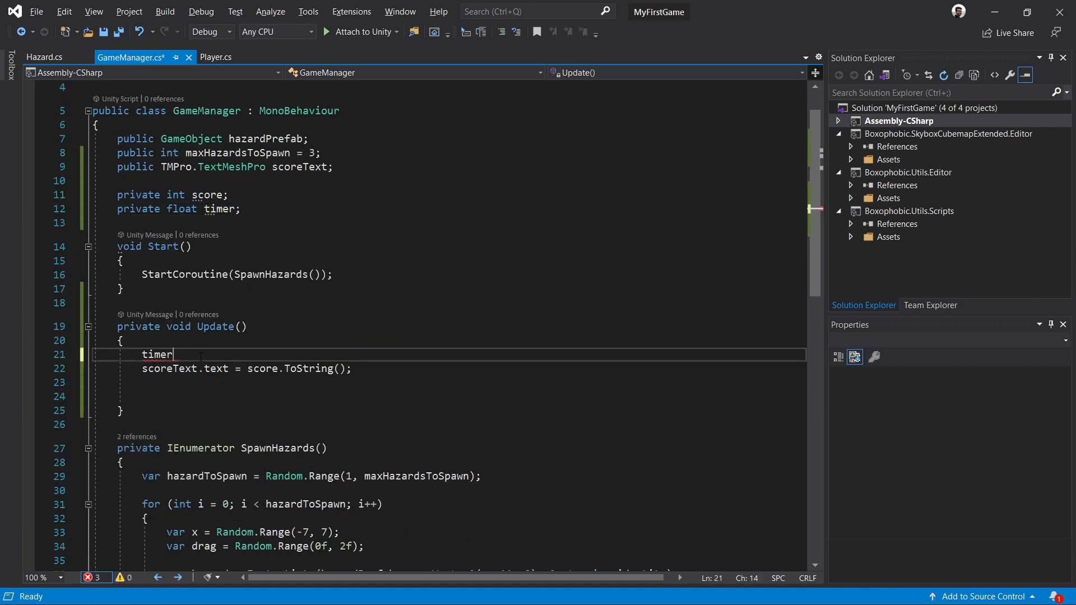
type("+= time.deltaTime;")
key("Return")
key("Return")
Add an if (timer >= 1f) block with braces below the timer increment in Update
type("if ")
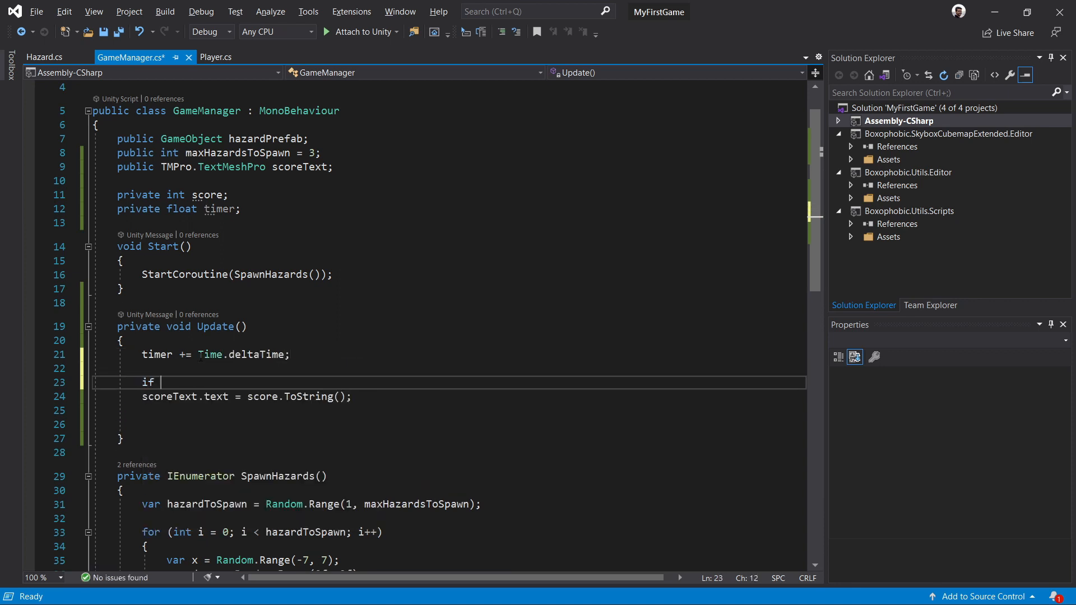
type("(timer >")
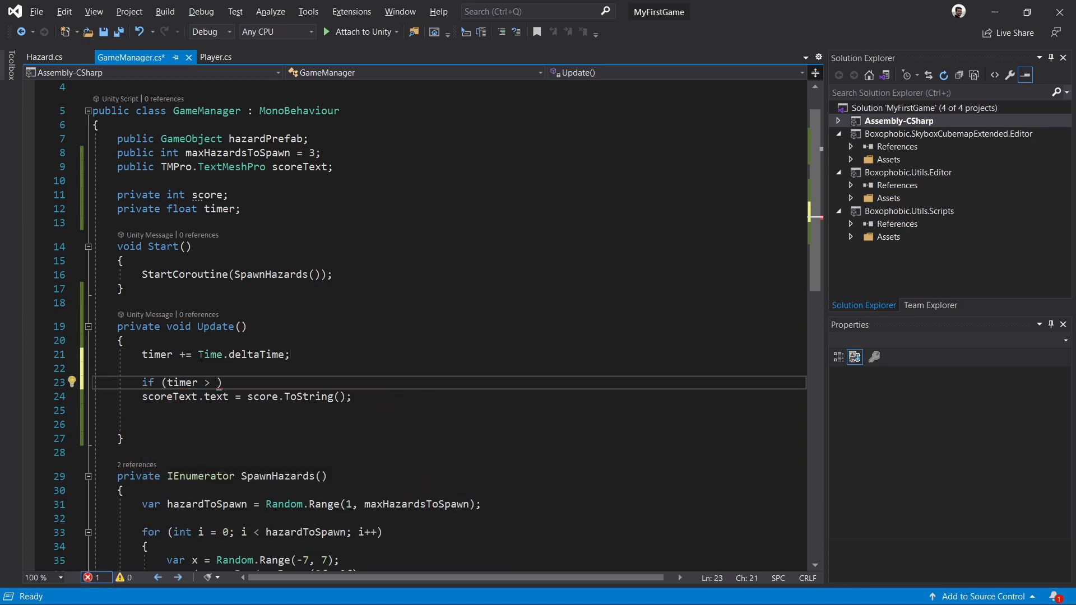
key("BackSpace")
type("= 1f")
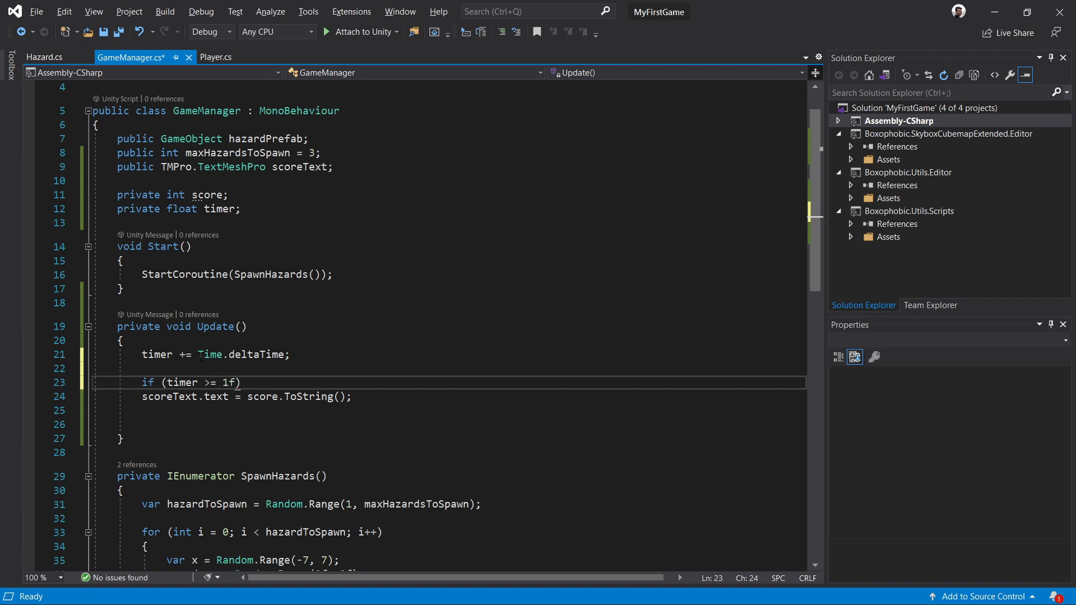
key("Return")
type("{")
key("Return")
Move the scoreText.text assignment inside the if block and indent it one level
key("Down")
key("Down")
key("alt+Up")
key("alt+Up")
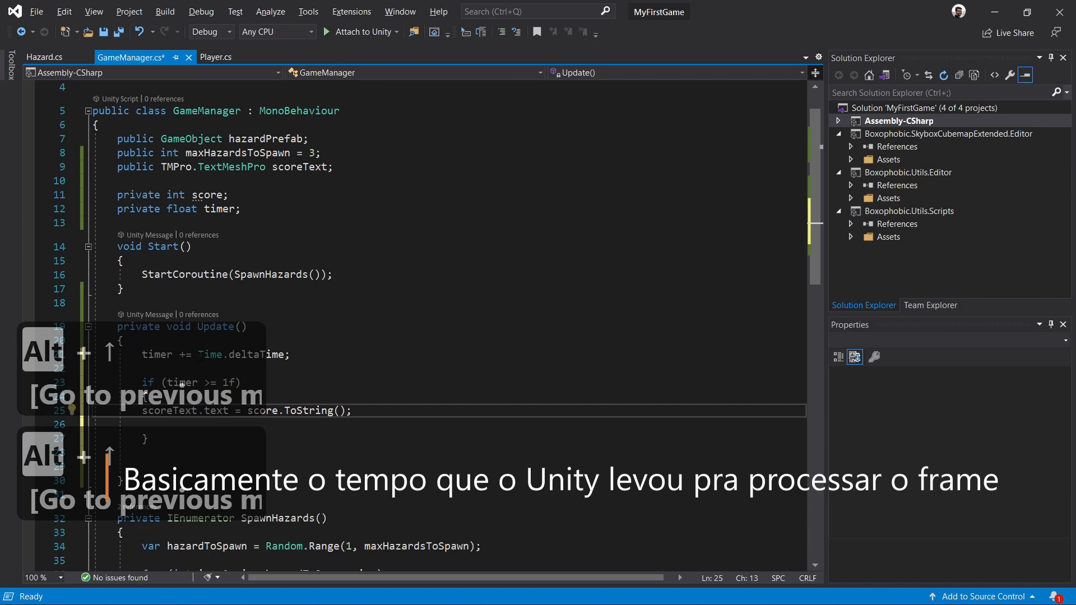
scroll(346, 336, "down", 4)
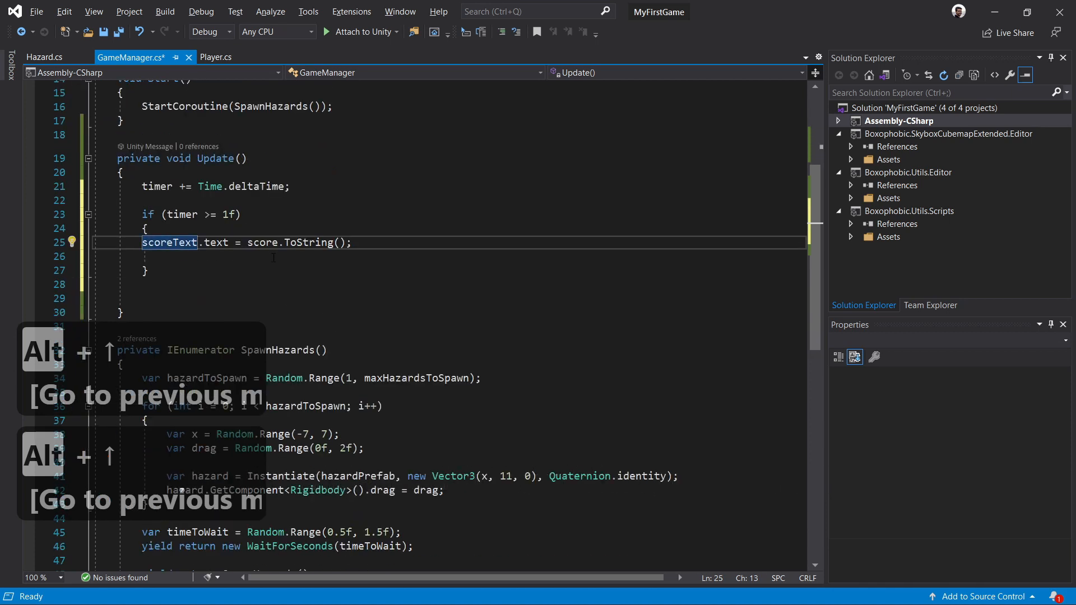
left_click(143, 243)
key("Tab")
left_click(348, 256)
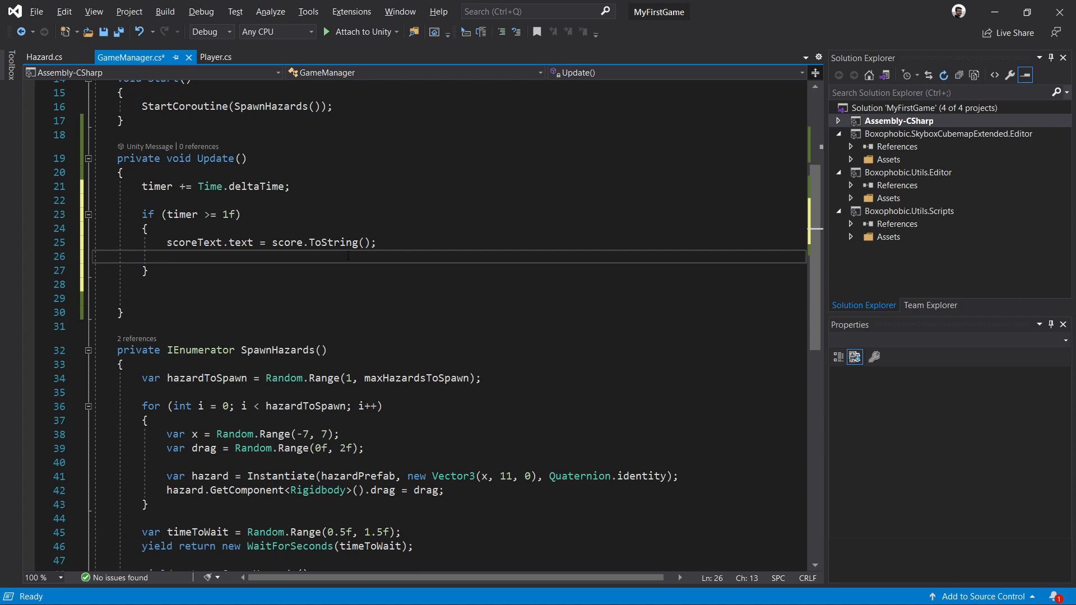
Add timer = 0; at the end of the if block, remove the empty lines after the block, and save the script
key("Return")
type("timer = 0;")
key("Down")
key("shift+Down")
key("shift+Down")
key("Delete")
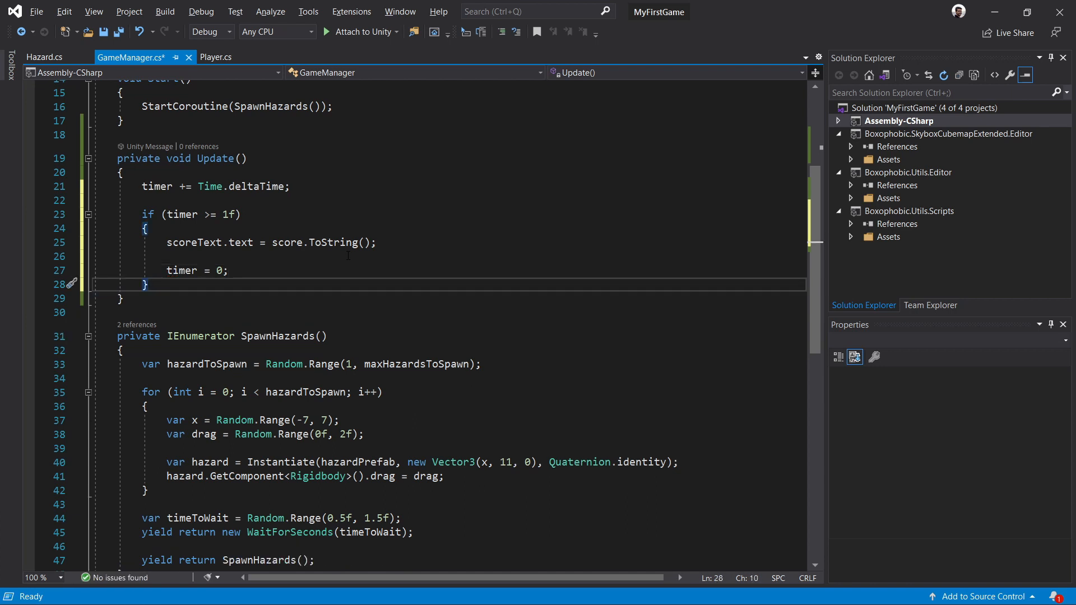
key("ctrl+s")
Add score++; as the first statement of the timer if block, above the scoreText assignment
scroll(337, 280, "up", 2)
left_click(306, 317)
key("Return")
type("sc")
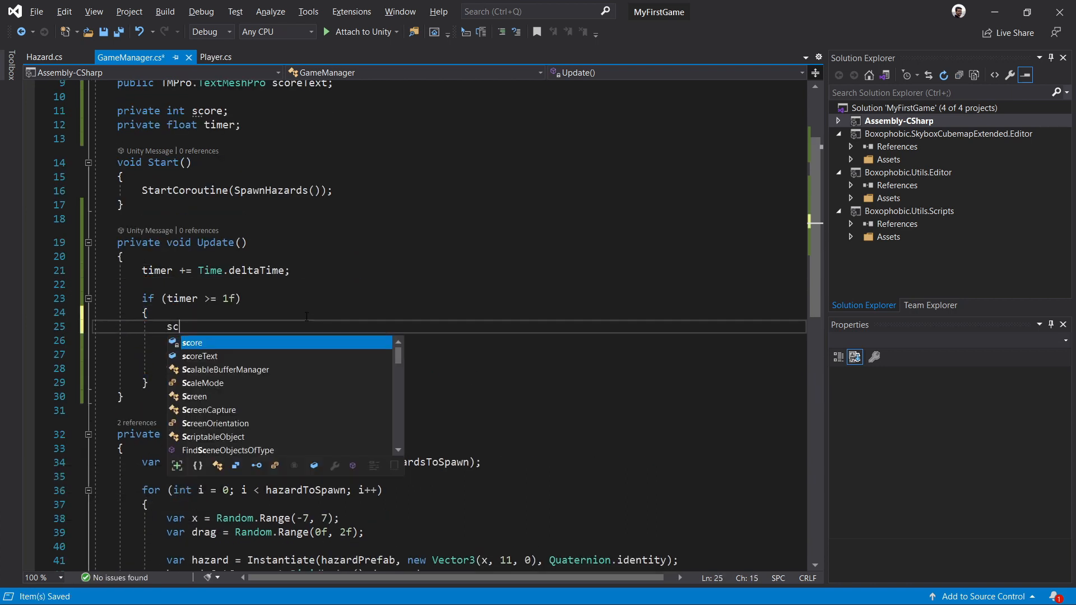
type("ore++;")
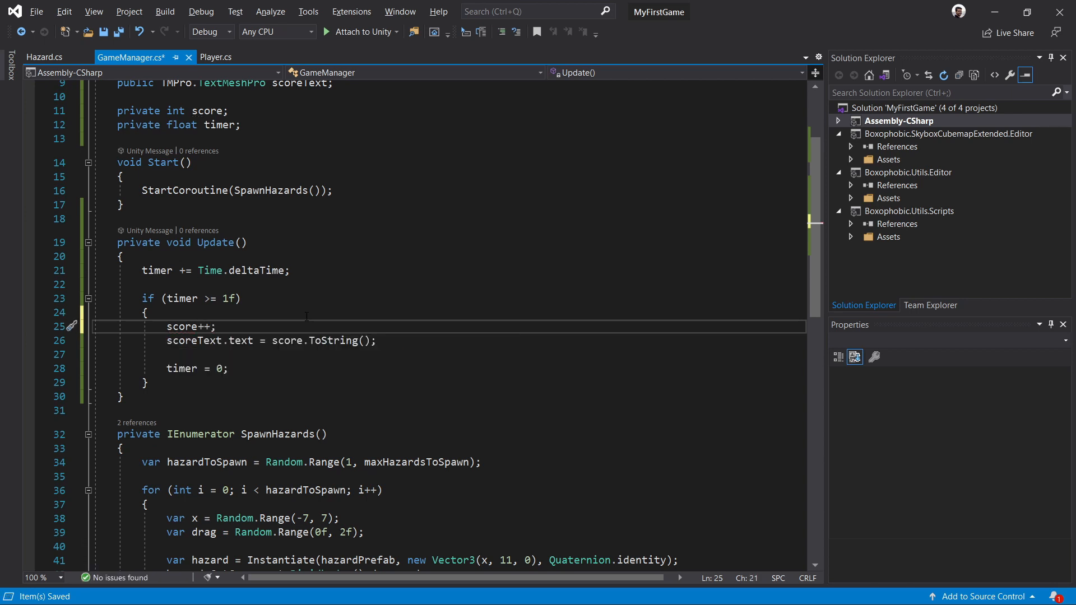
Declare a private bool field named gameOver below the timer field
scroll(307, 317, "up", 2)
left_click(334, 212)
key("Return")
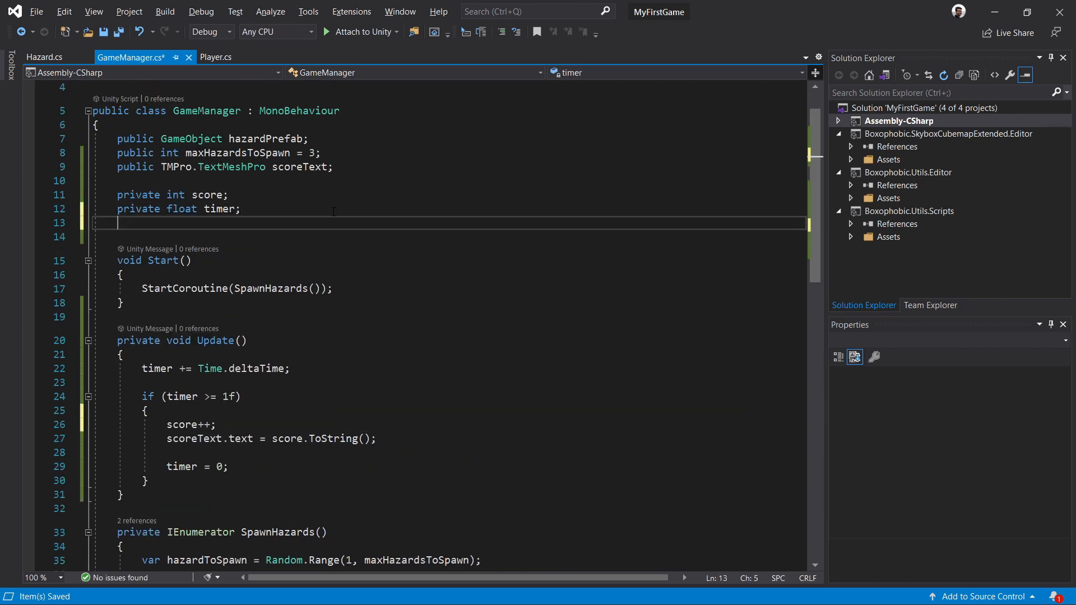
type("private bool gameOver;")
Add an if (gameOver) return; check at the start of Update, followed by a blank line
scroll(252, 313, "down", 1)
left_click(251, 313)
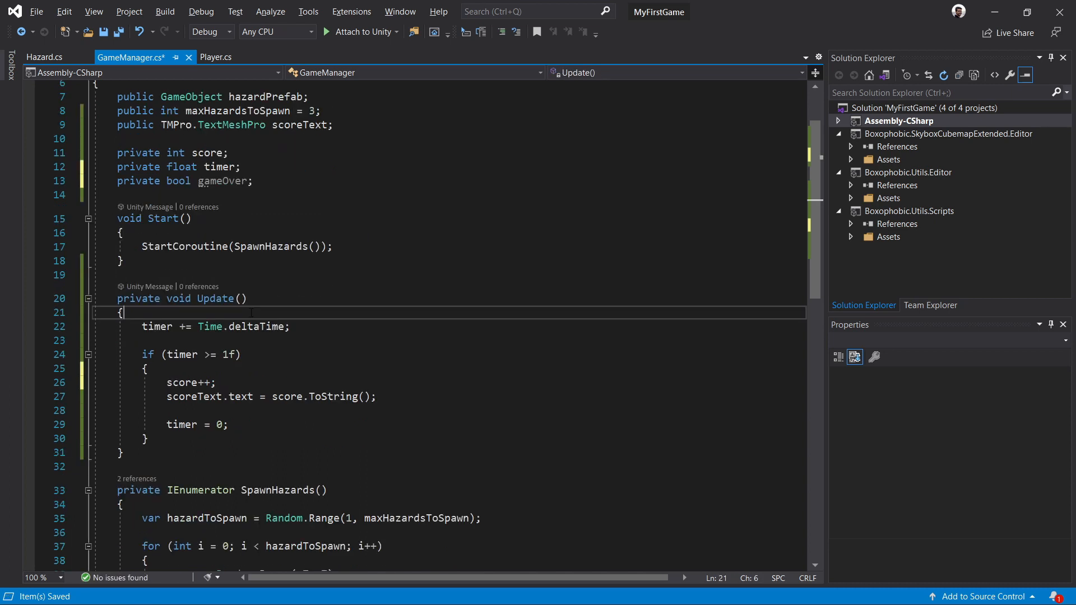
key("Return")
type("if (game")
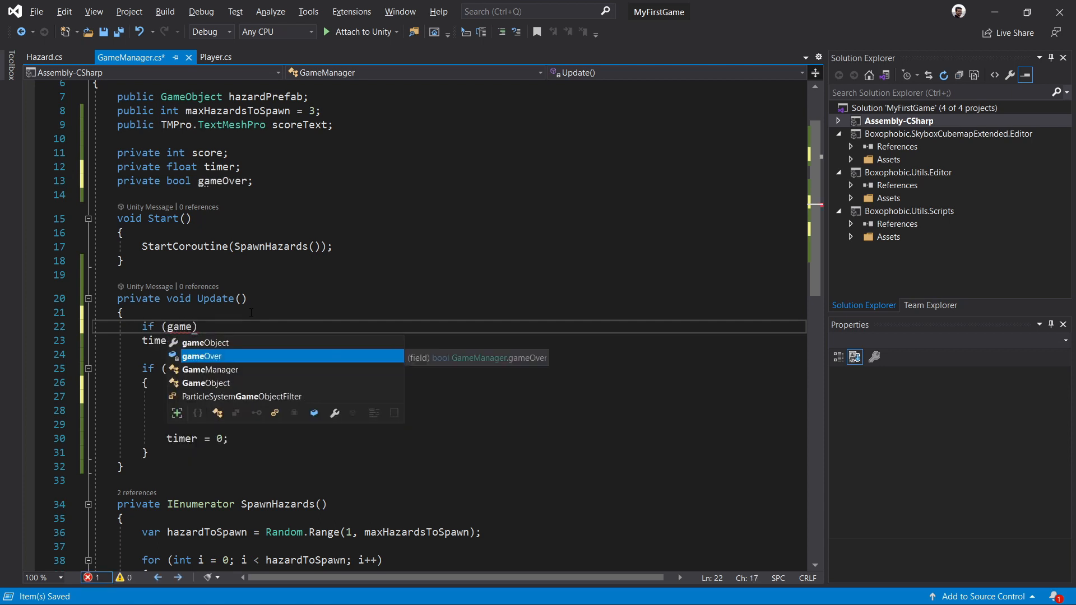
key("Tab")
type(")")
key("Return")
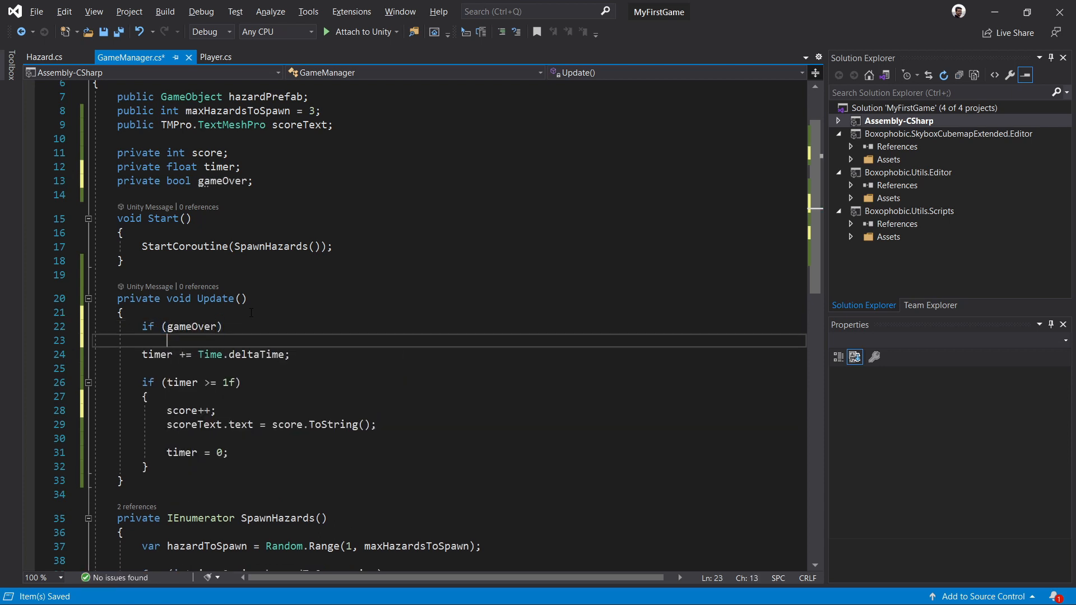
type("return;")
key("Return")
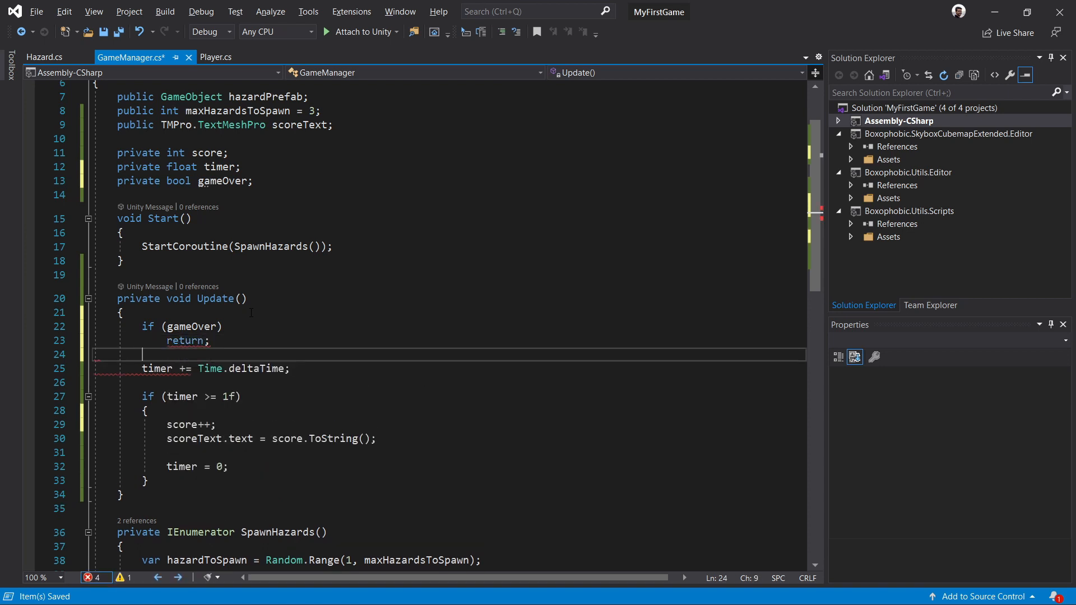
Add an empty public void GameOver() method below SpawnHazards at the end of the GameManager class
scroll(316, 312, "down", 2)
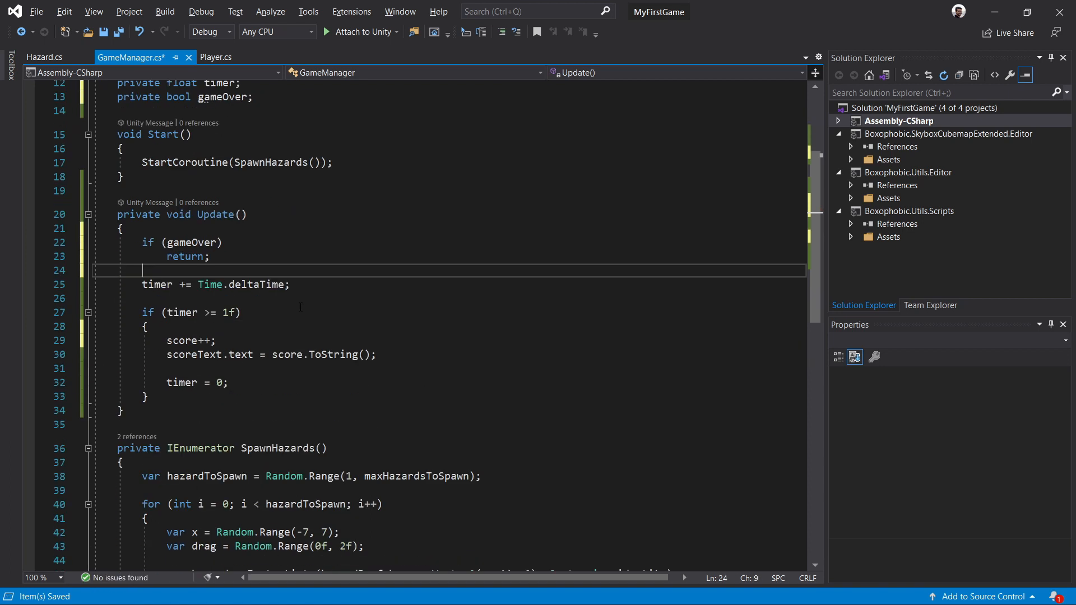
scroll(301, 307, "down", 7)
left_click(148, 393)
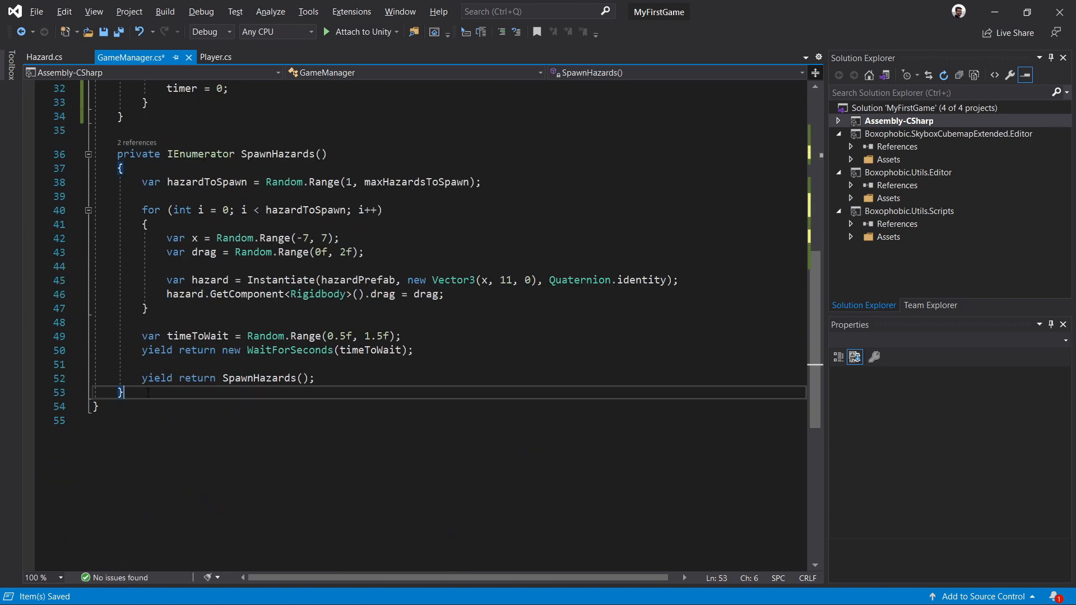
key("Return")
key("Return")
type("publ")
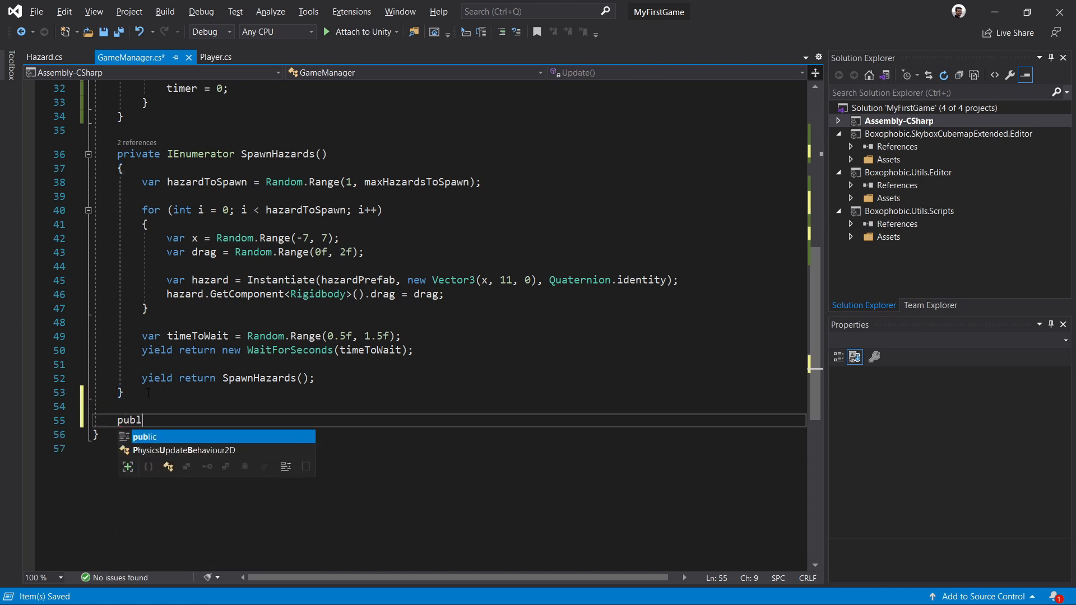
type("ic void Ga")
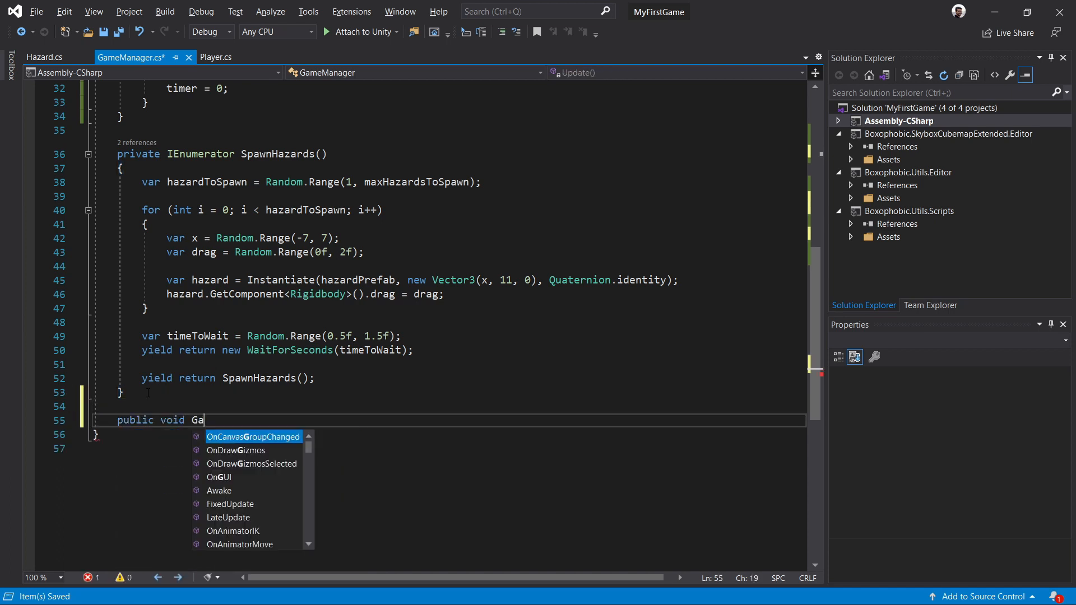
type("meOver()")
key("Return")
type("{")
key("Return")
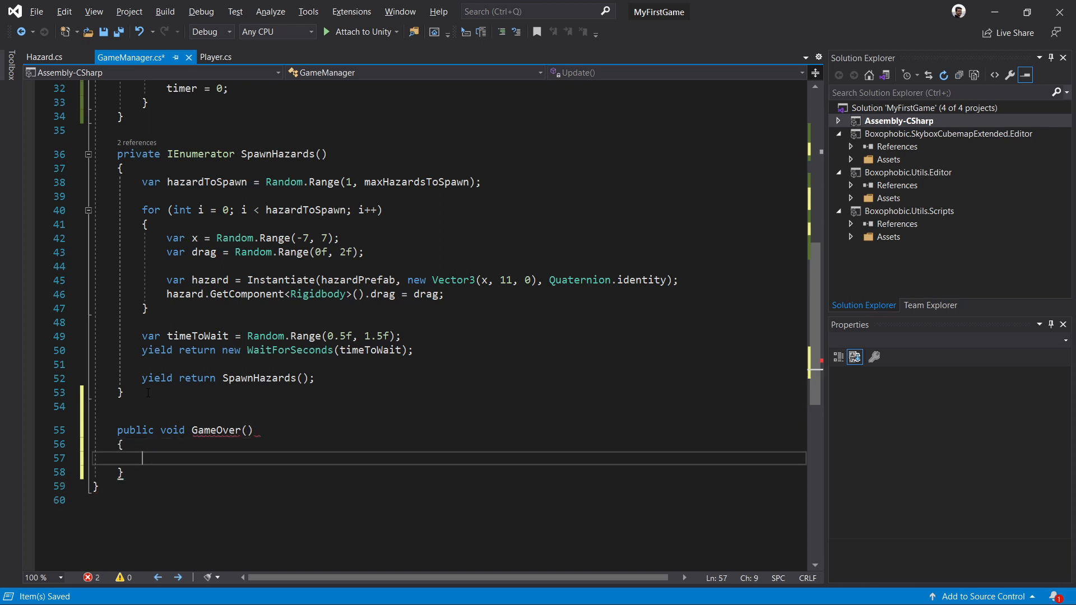
Set gameOver = true; inside the GameOver method and save the script
type("gameOver = false;")
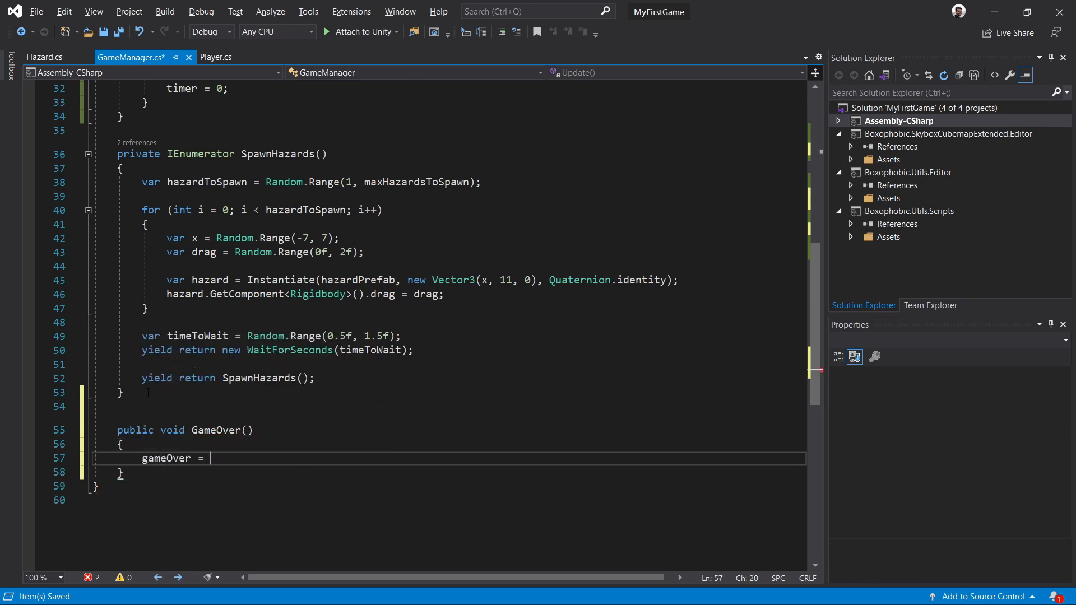
key("BackSpace")
key("BackSpace")
key("BackSpace")
key("BackSpace")
key("BackSpace")
key("BackSpace")
type("true;")
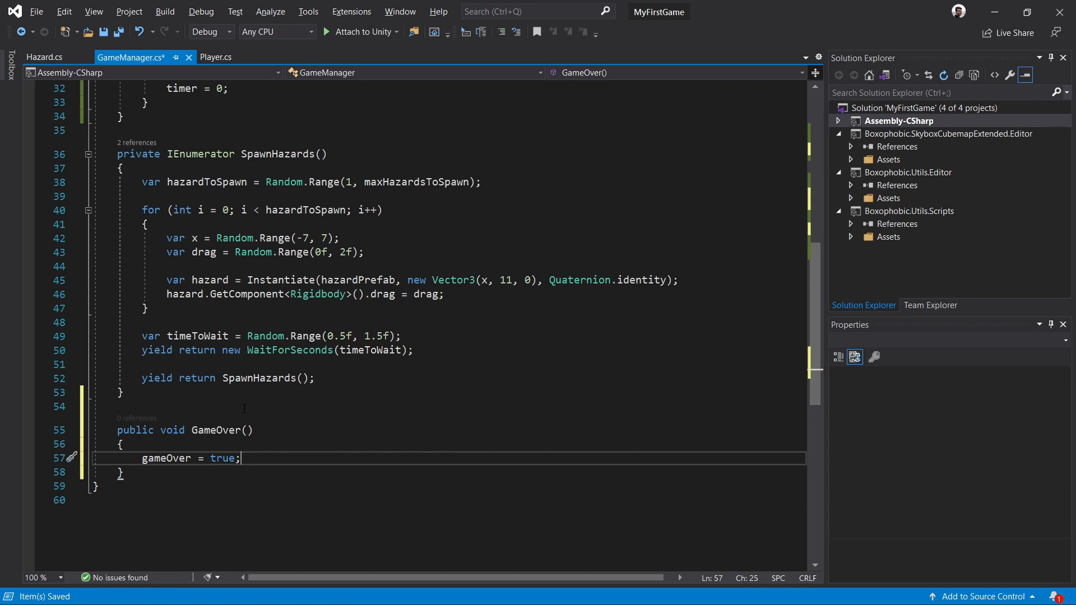
key("ctrl+s")
Make the gameOver field static and separate it from the timer field with a blank line
scroll(275, 423, "up", 5)
scroll(275, 423, "up", 4)
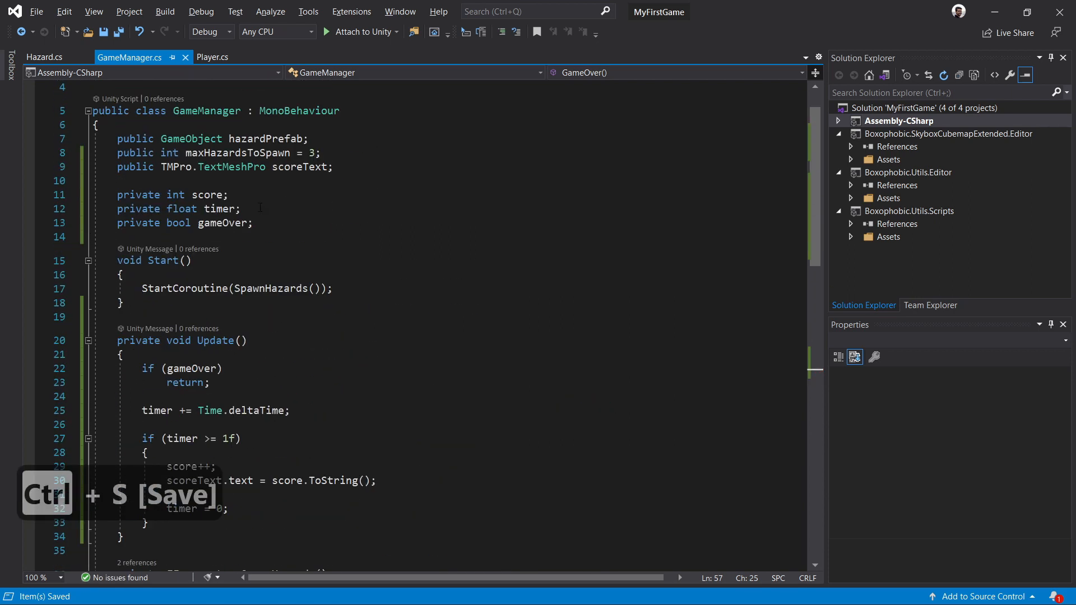
left_click(161, 223)
type("static")
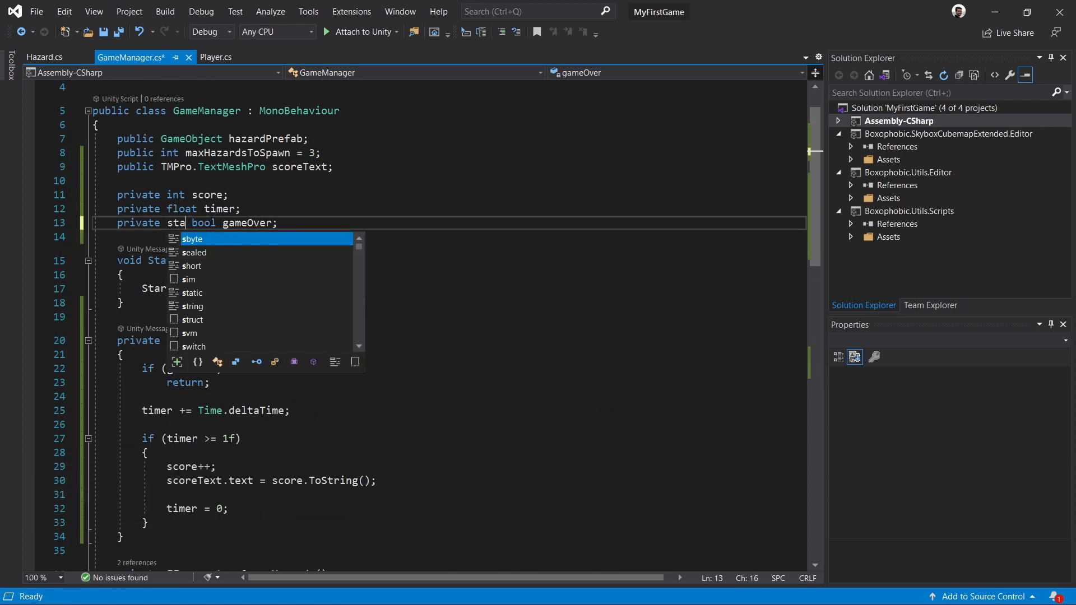
left_click(297, 203)
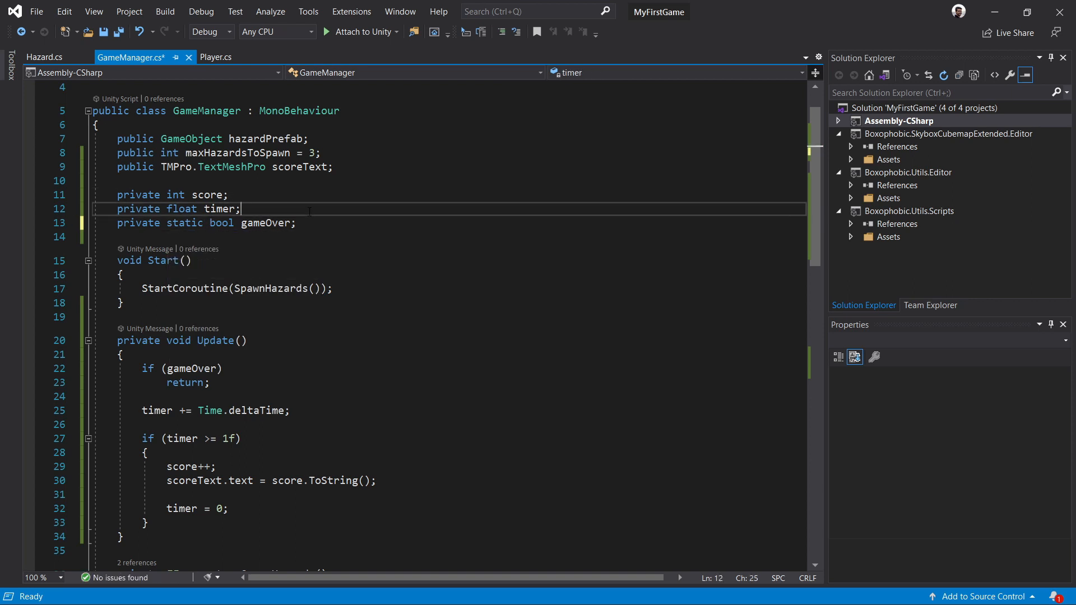
key("Return")
Make the GameOver method static and save the GameManager script
scroll(309, 213, "down", 3)
scroll(309, 213, "down", 8)
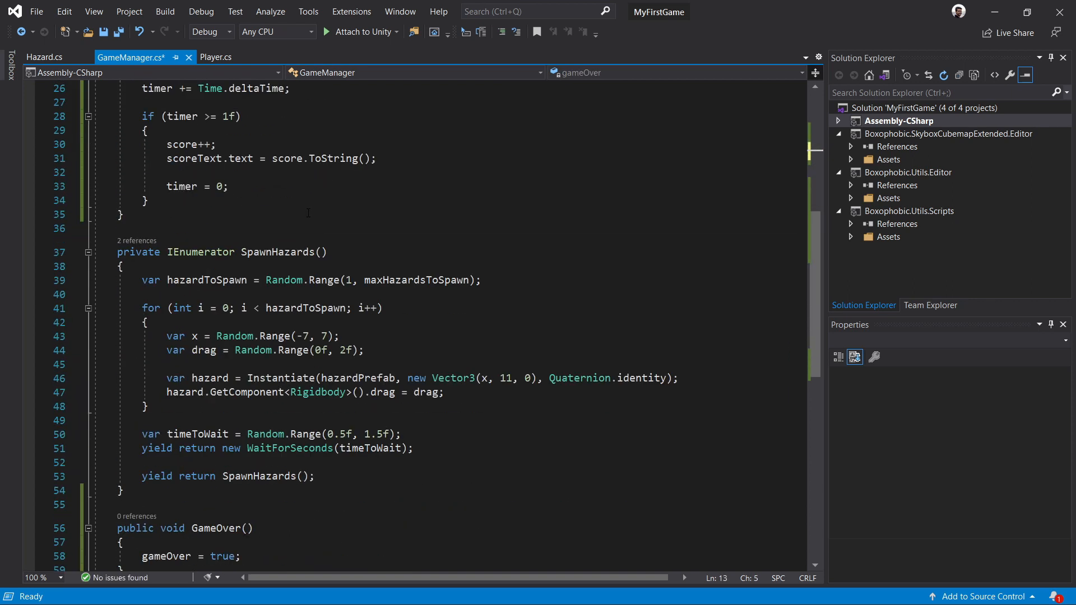
left_click(155, 402)
type("static")
left_click(185, 379)
scroll(213, 168, "up", 8)
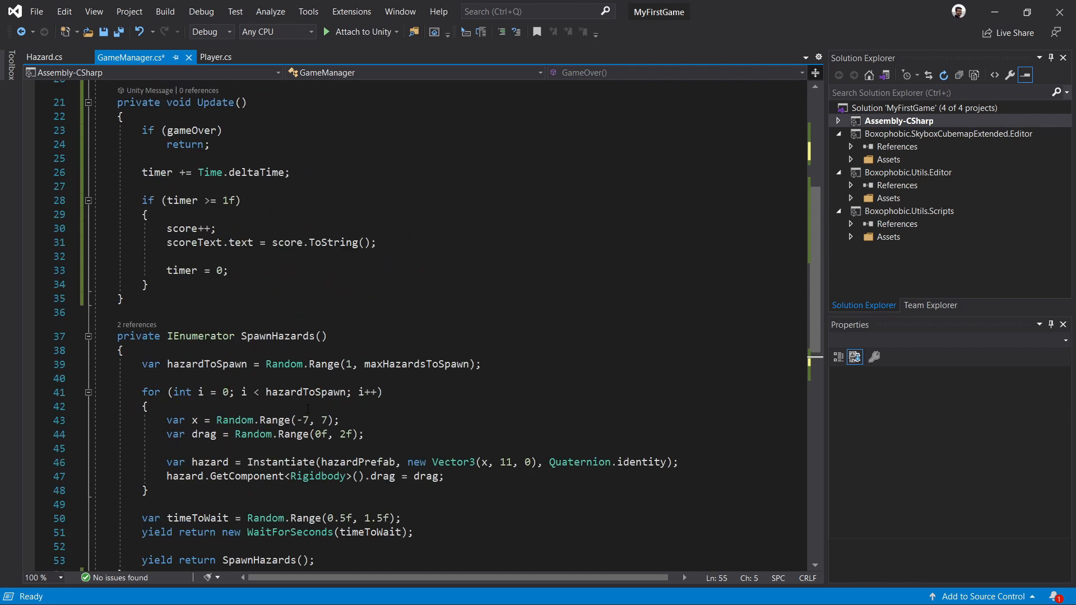
key("ctrl+s")
Call GameManager.GameOver(); before Destroy(gameObject) in the Player script's hazard collision check and save the script
left_click(213, 57)
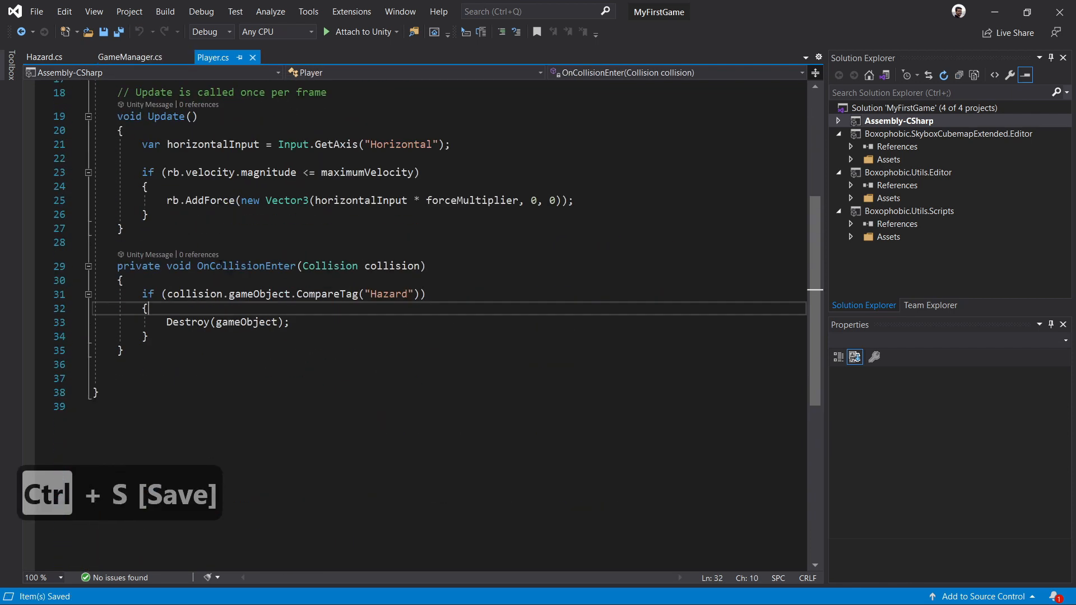
key("Return")
type("GameManager")
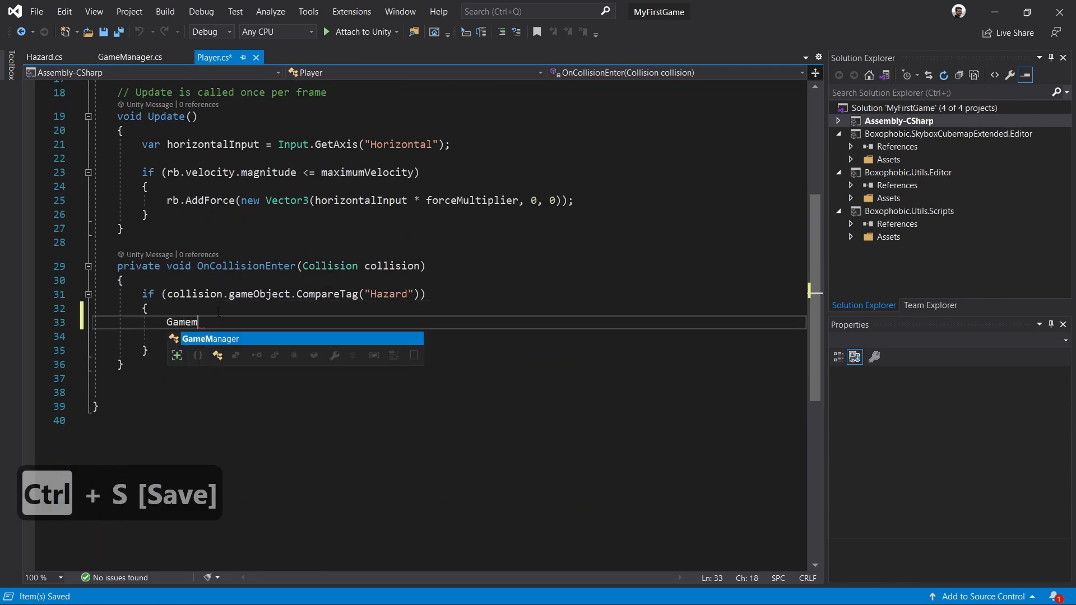
type(".GameOver();")
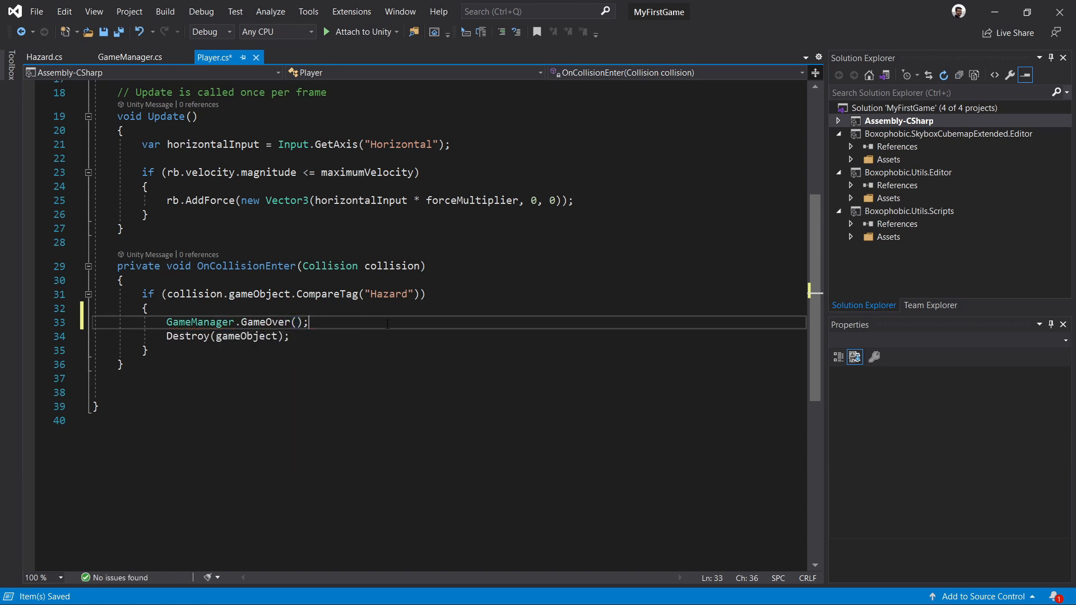
key("ctrl+s")
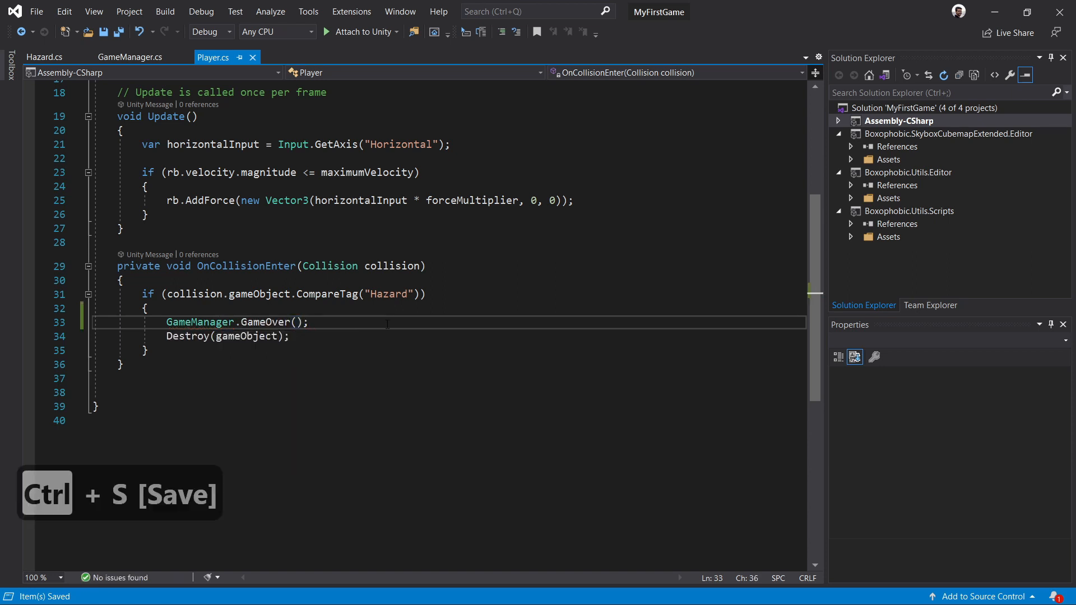
scroll(386, 338, "up", 2)
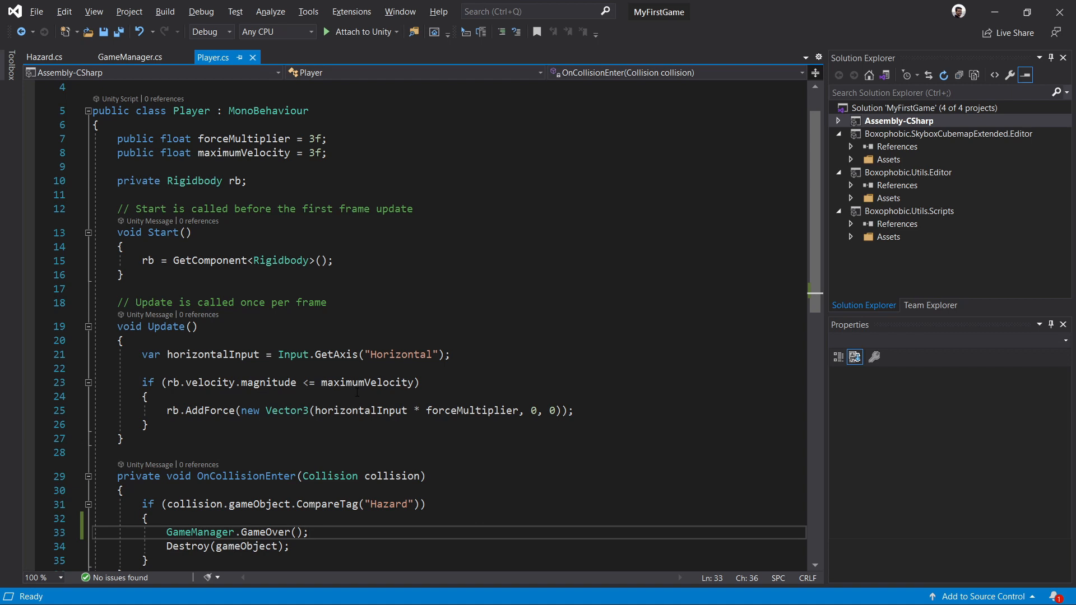
Switch to the Unity editor and rename the Score object in the scene as ScoreText
key("alt+Tab")
left_click(749, 130)
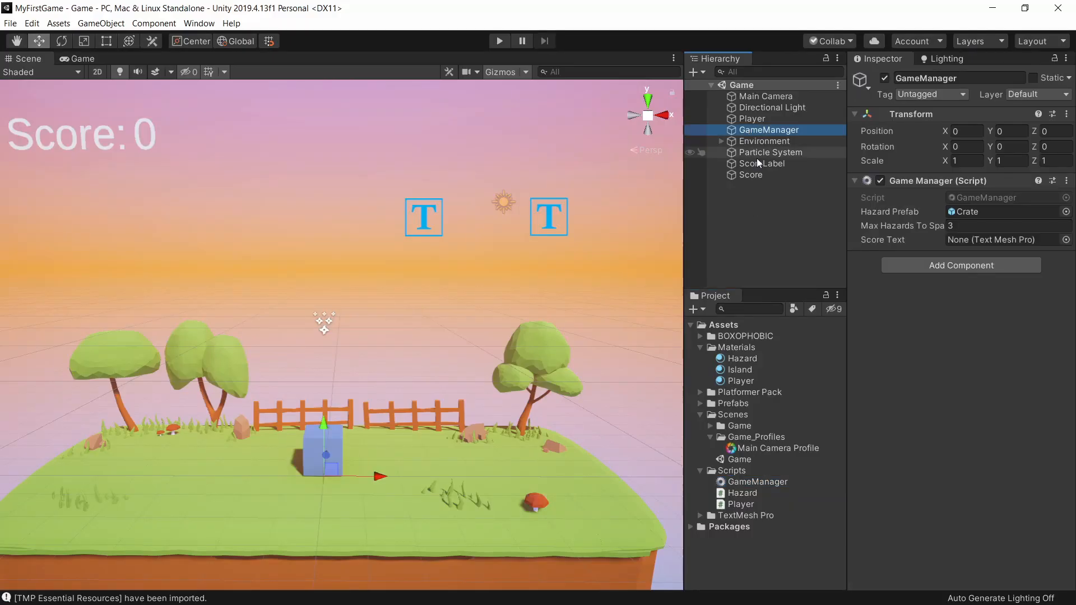
double_click(739, 177)
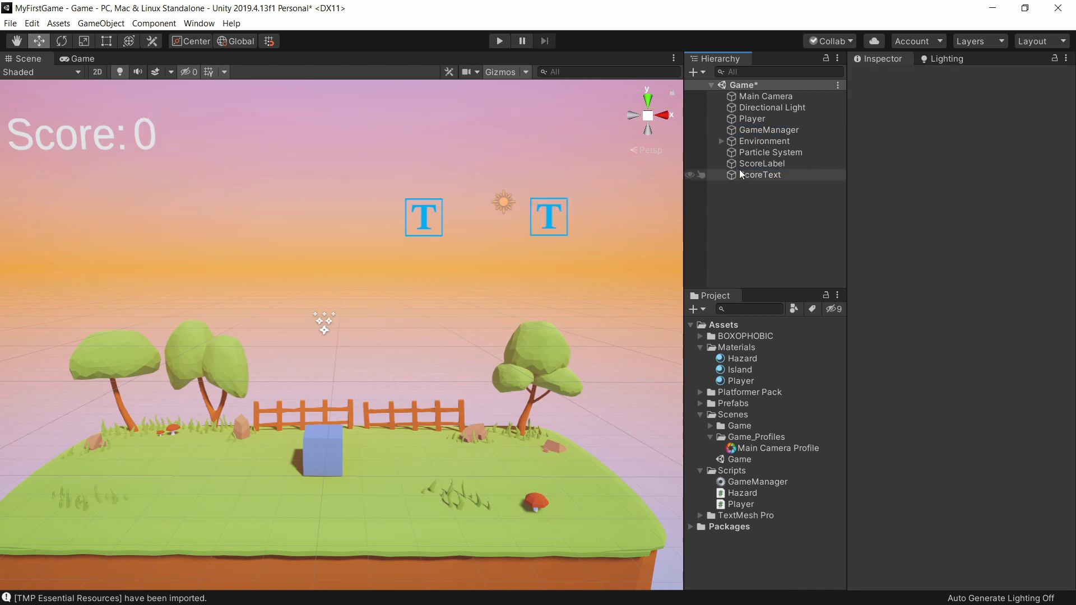
Assign the ScoreText object to the Score Text field of the GameManager script component and save the scene
left_click(751, 130)
left_click_drag(735, 176, 735, 176)
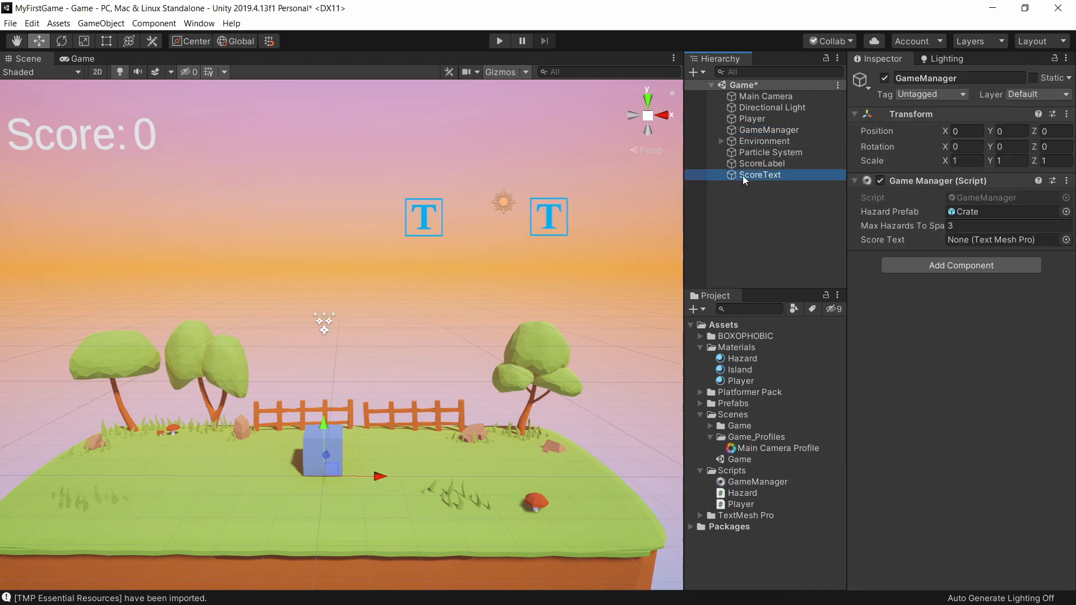
left_click_drag(963, 227, 969, 239)
key("ctrl+s")
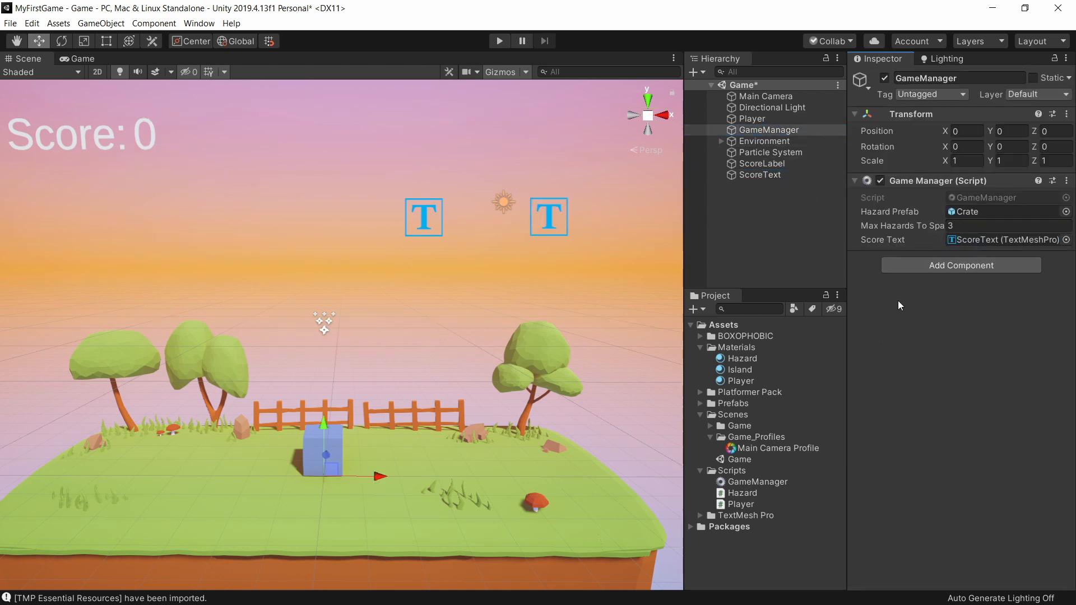
Play-test the game, steering the cube between falling crates to check the score counter, and stop play mode after a crate hit
key("ctrl+p")
key("Right")
key("Left")
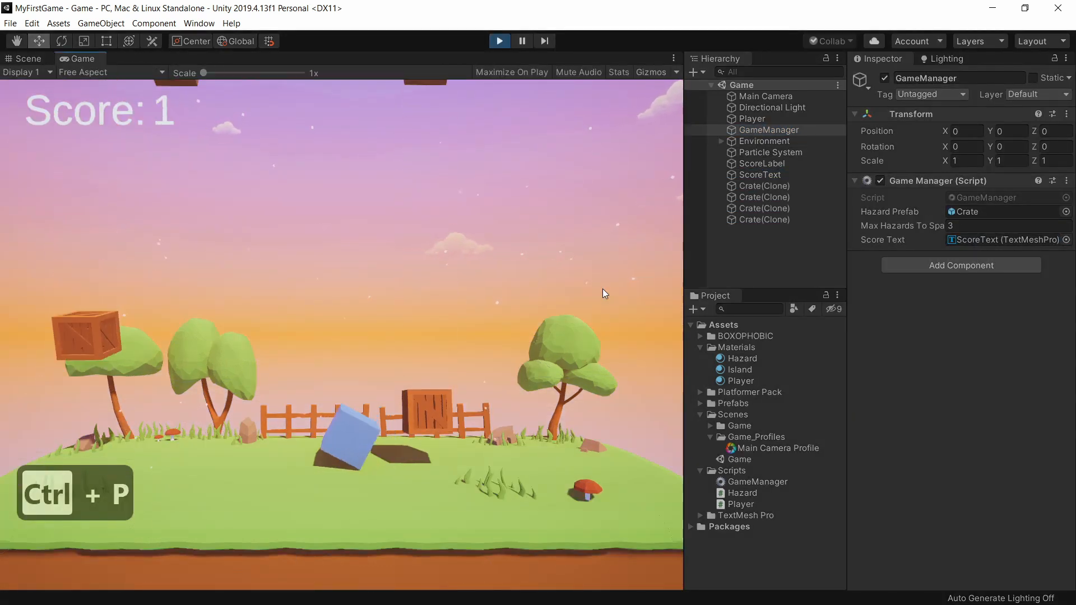
key("Right")
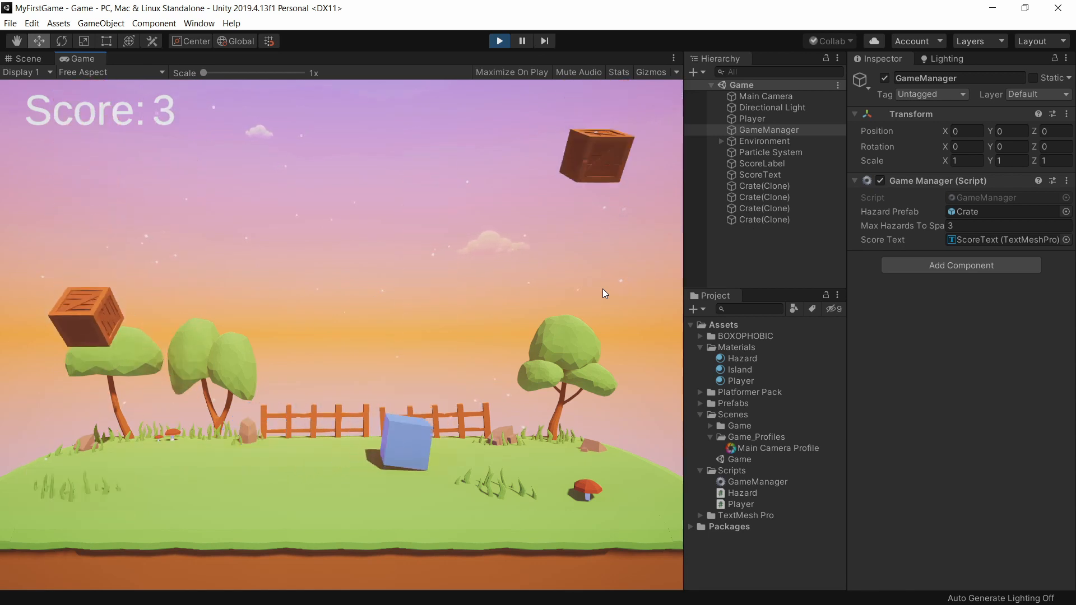
key("Left")
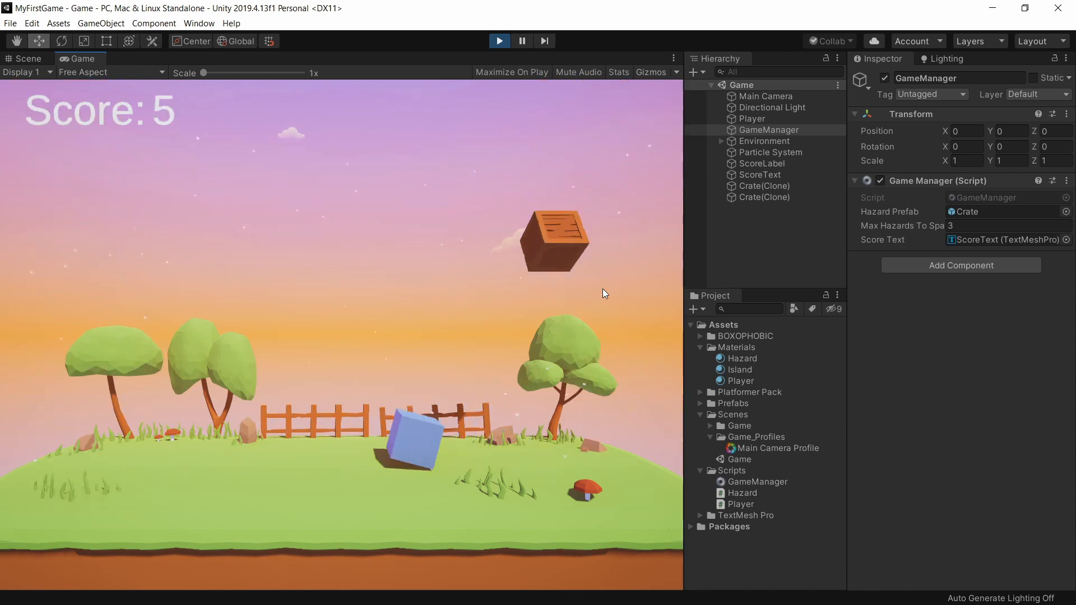
key("Right")
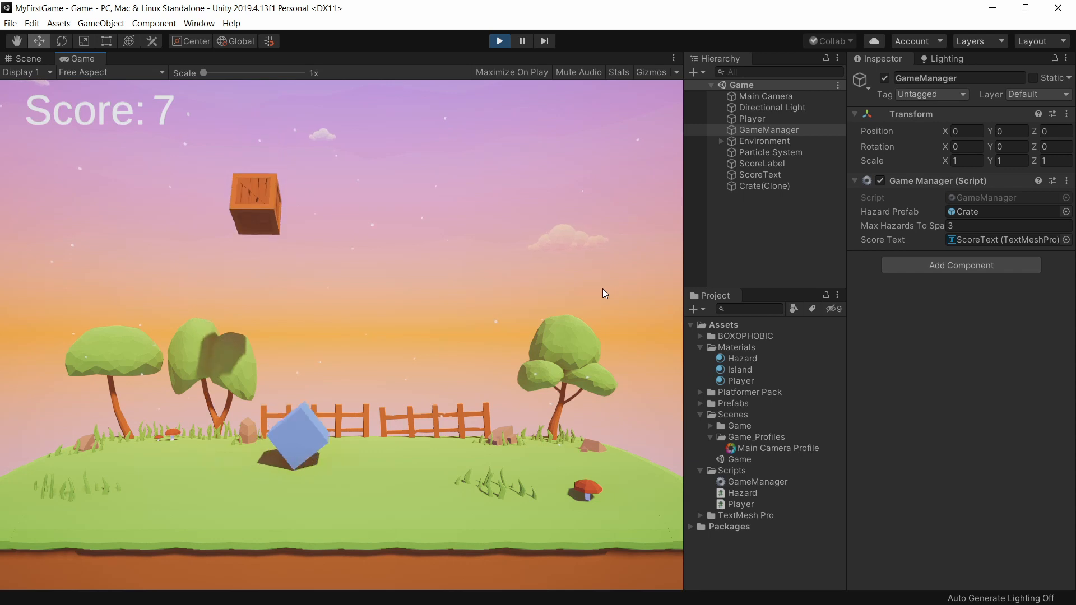
key("Left")
key("Right")
key("Left")
key("Right")
key("Left")
key("Right")
key("Left")
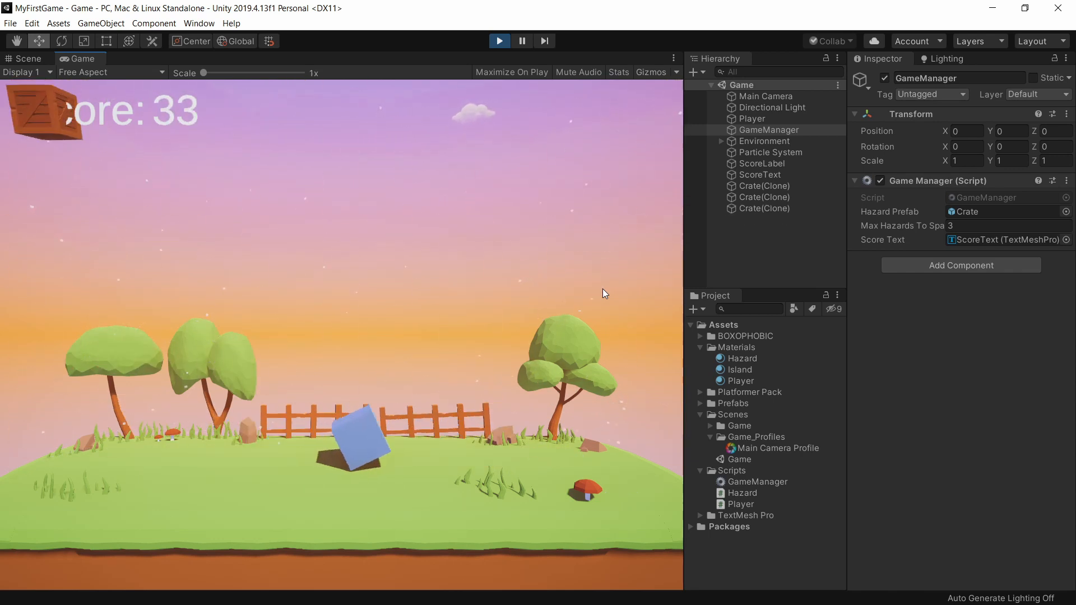
key("Right")
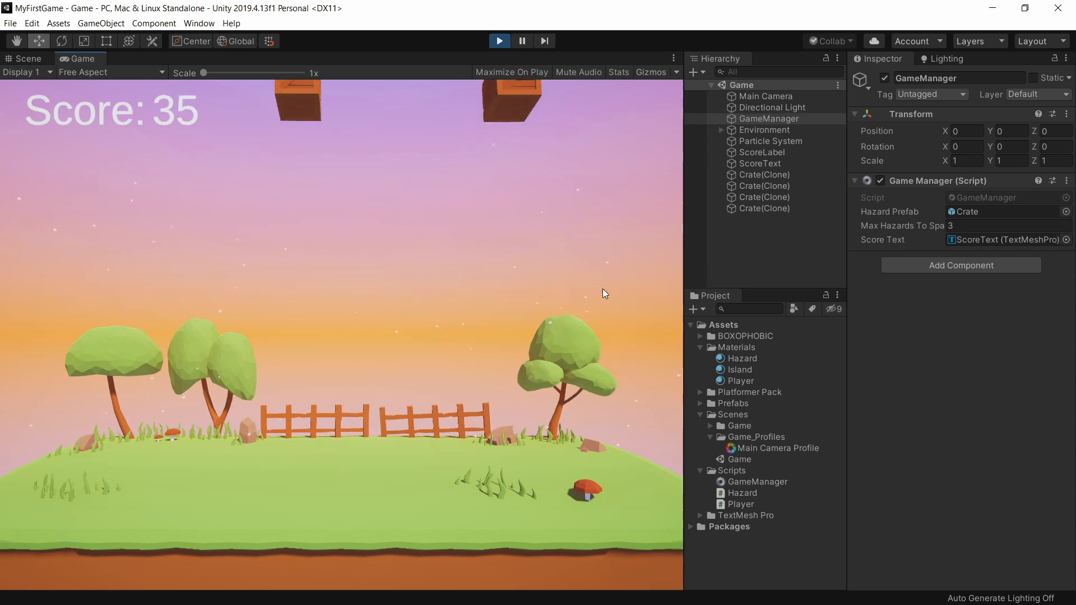
key("ctrl+p")
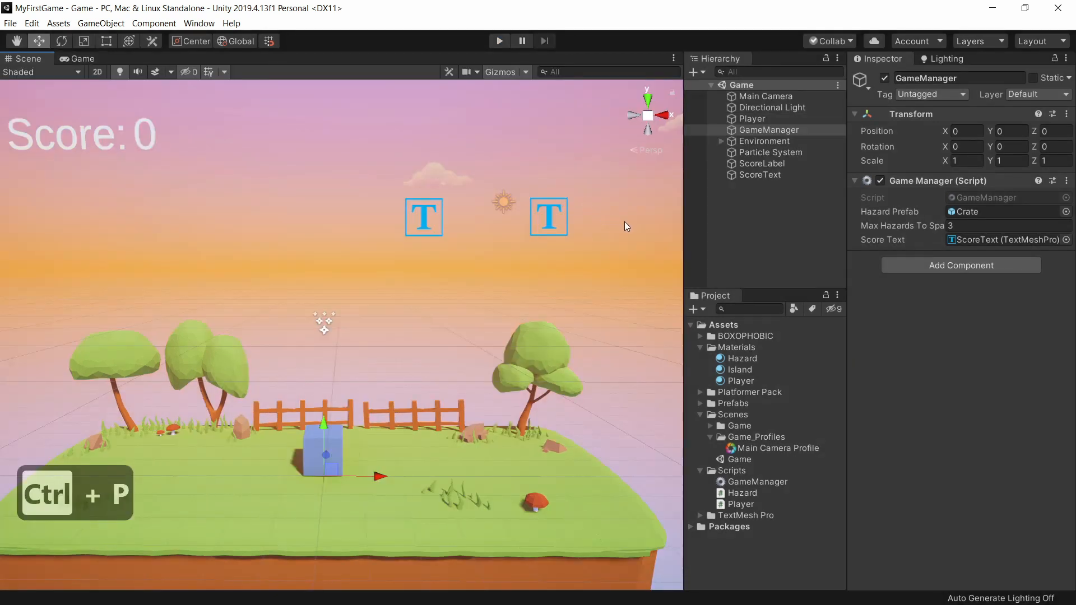
Move ScoreLabel and ScoreText together to Pos Y 6.09 and Pos Z -1.45, checking their placement in the game view
left_click(731, 167)
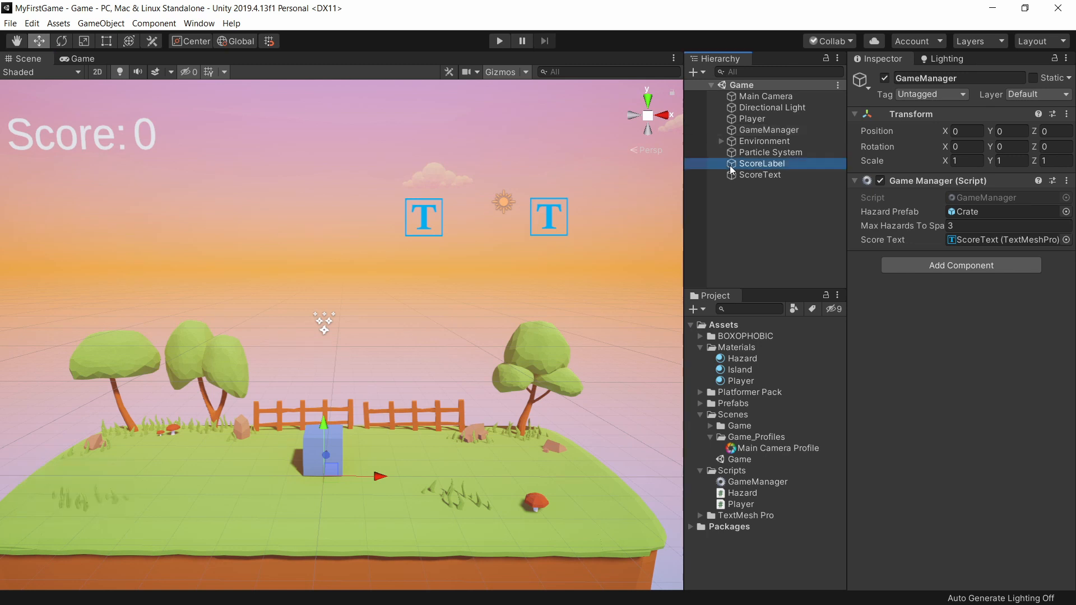
left_click(751, 174, "ctrl")
left_click_drag(298, 181, 276, 180)
left_click(80, 60)
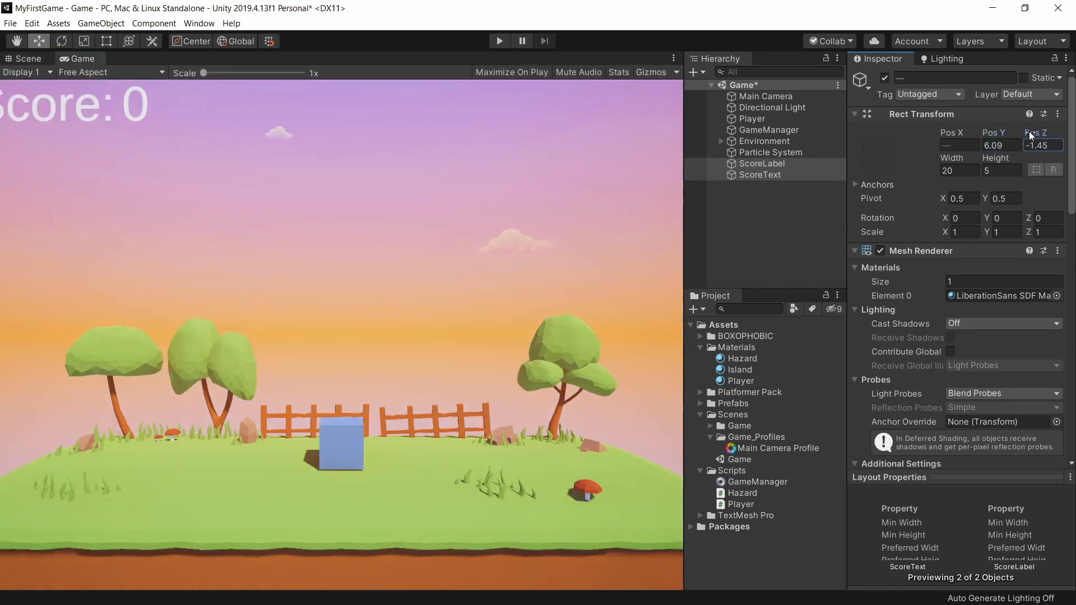
Shift ScoreLabel and ScoreText right until fully in frame, set their Pos Y to 5.92, and save the scene
left_click(734, 164)
left_click(760, 174)
mouse_move(944, 130)
left_mouse_down()
mouse_move(970, 130)
mouse_move(963, 136)
left_mouse_up()
left_click(780, 166)
left_click(760, 174, "ctrl")
left_click(992, 134)
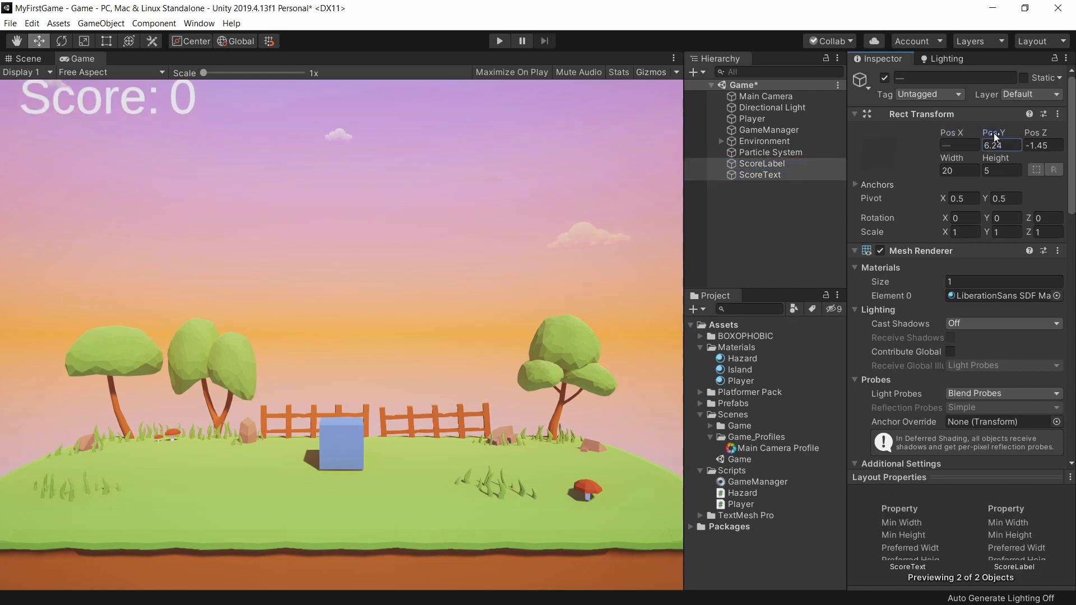
left_click(27, 59)
left_click_drag(112, 123, 443, 213, "alt")
key("ctrl+s")
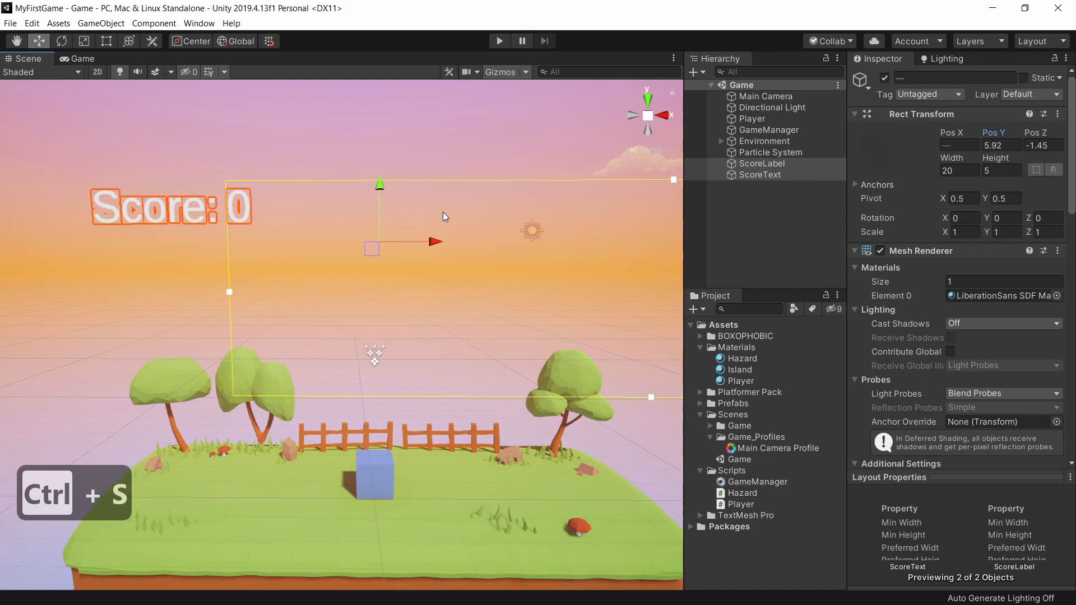
Deselect the score texts and play-test the game with the repositioned score, moving the cube to either side
left_click(409, 149)
key("ctrl+p")
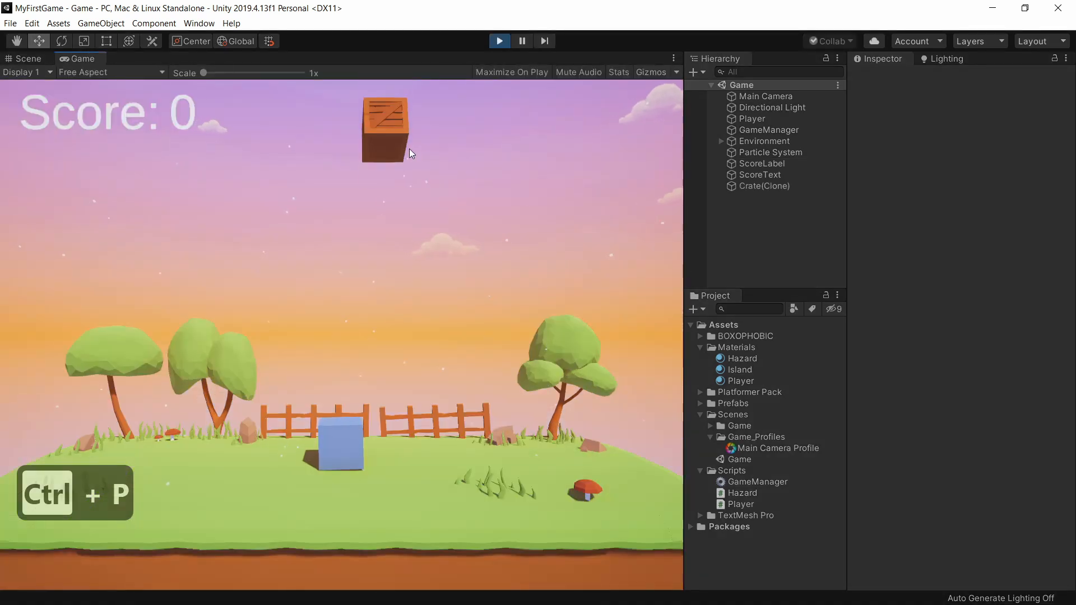
key("Left")
key("Right")
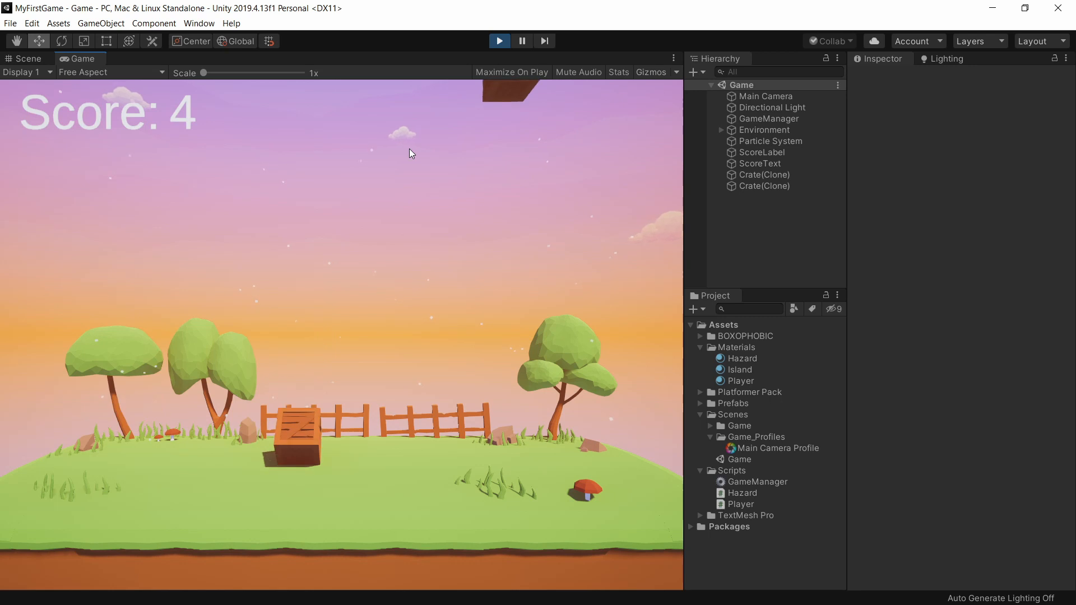
Restart the play test and steer the cube among the crates to check that the score stops on a hit
key("ctrl+s")
key("ctrl+p")
key("Left")
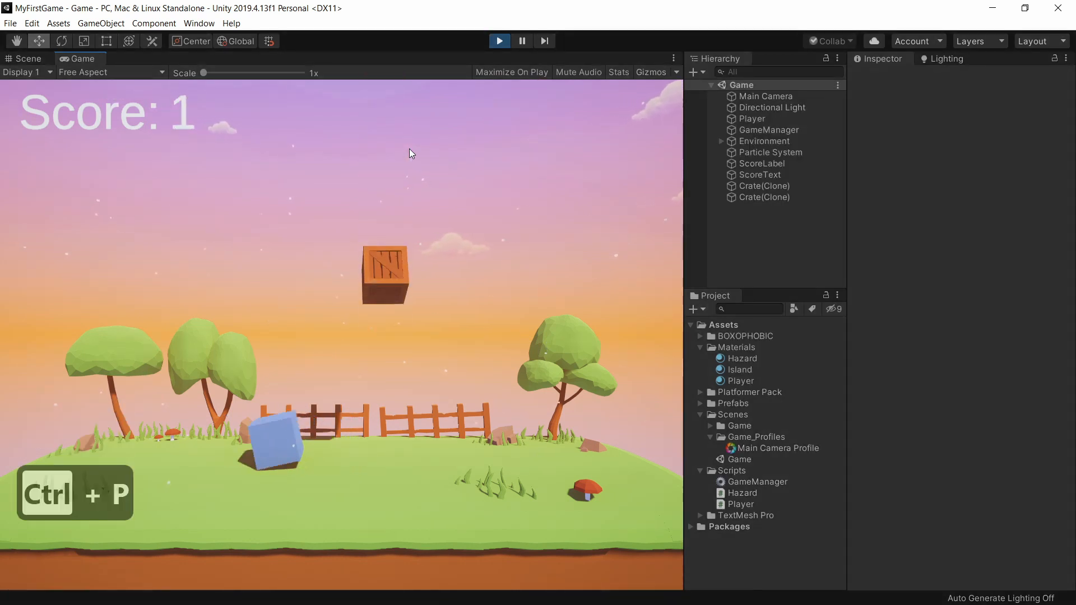
key("Right")
key("Right")
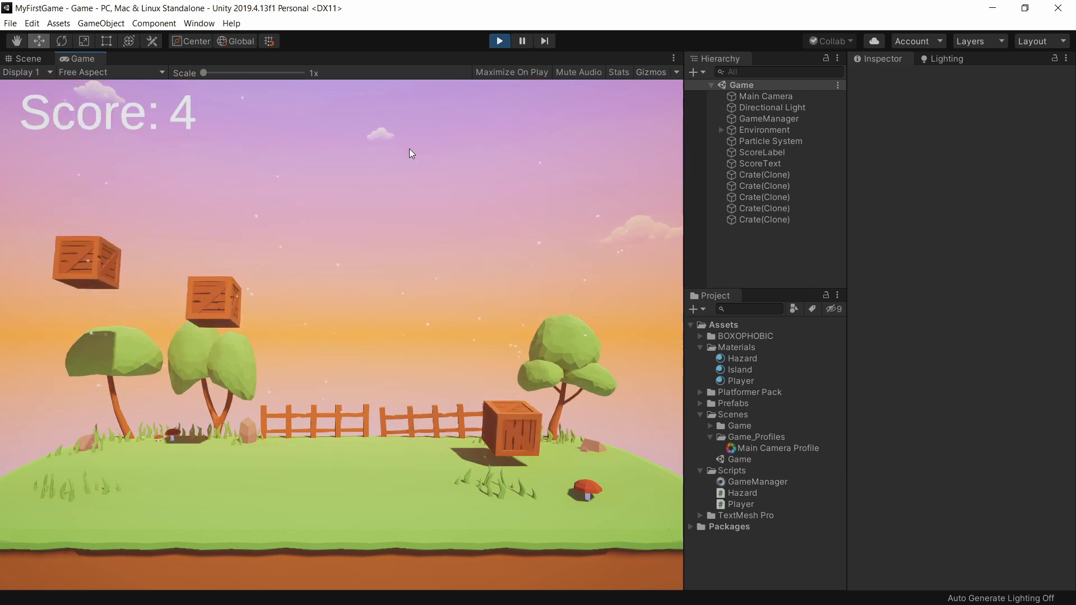
key("ctrl+p")
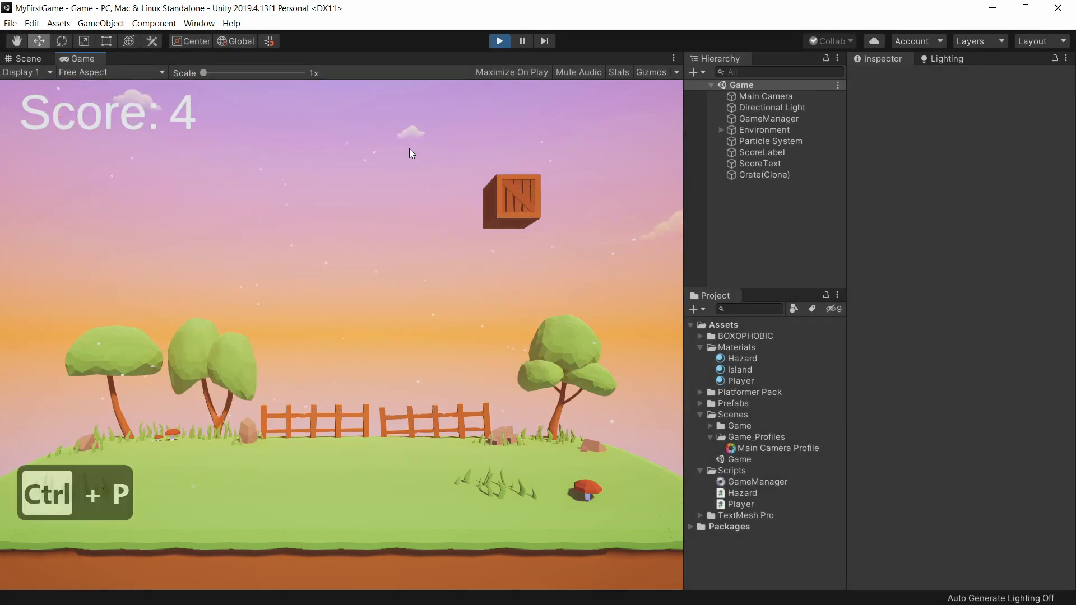
Run the game once more and dodge the falling crates while watching the score count
key("ctrl+s")
key("ctrl+p")
key("Left")
key("Right")
key("Right")
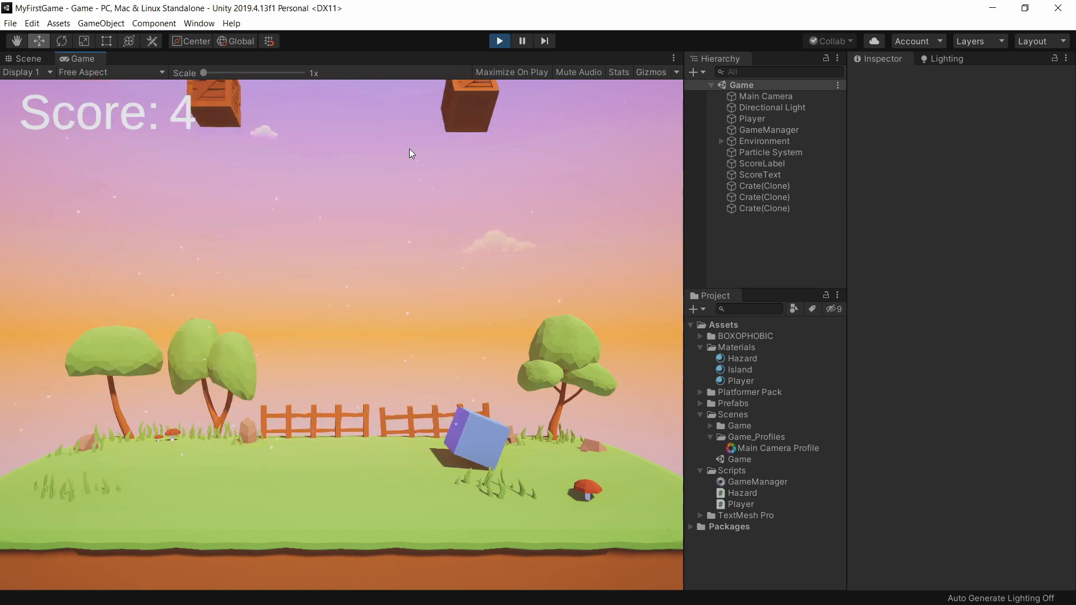